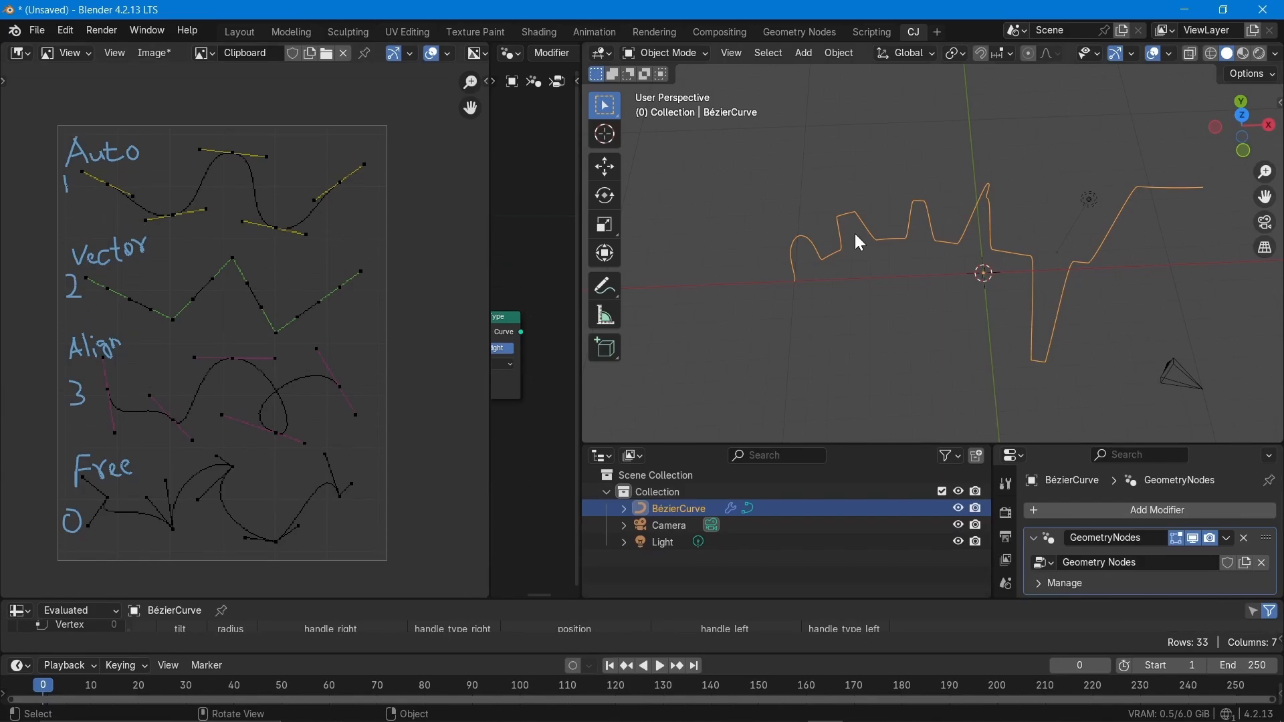
Enlarge the spreadsheet area and widen the node editor to show the full node tree.
{"action": "scroll", "coordinate": [920, 203], "scroll_direction": "down", "scroll_amount": 1}
{"action": "middle_click_drag", "start_coordinate": [920, 204], "coordinate": [864, 184], "text": "shift"}
{"action": "left_click_drag", "start_coordinate": [785, 599], "coordinate": [755, 458]}
{"action": "left_click_drag", "start_coordinate": [490, 268], "coordinate": [9, 268]}
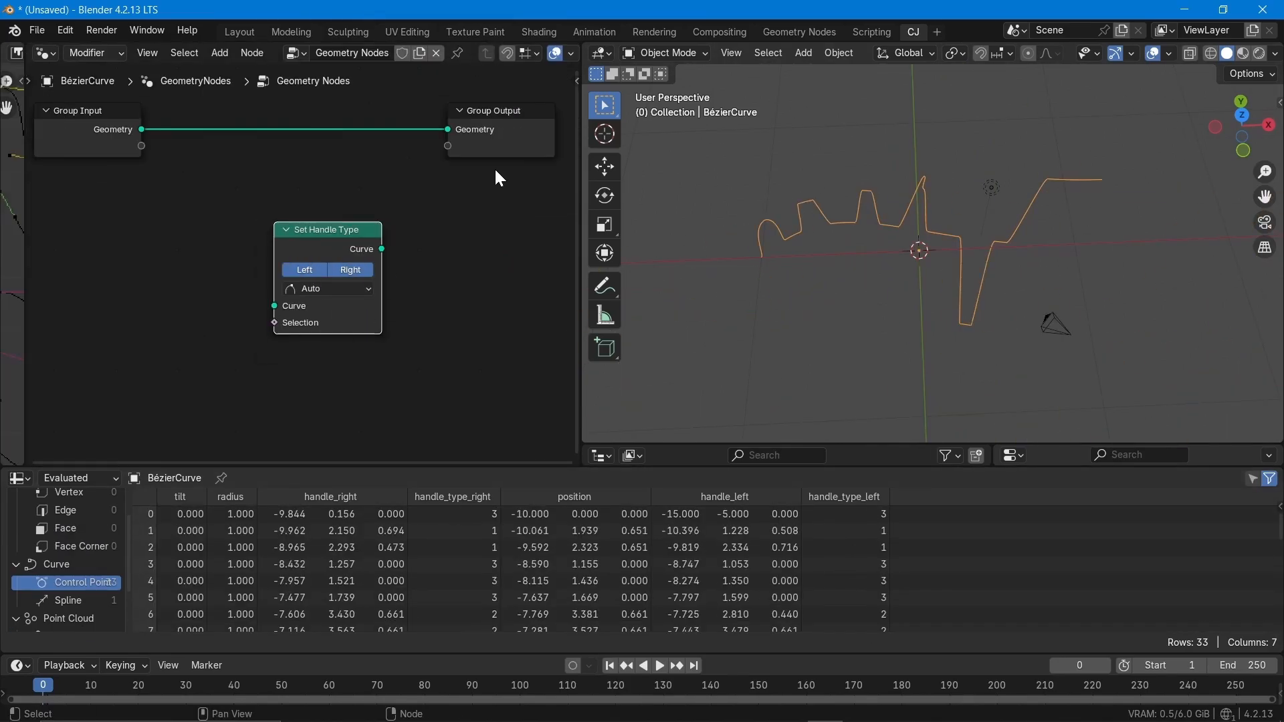
Insert the Set Handle Type node between Group Input and Group Output, and try handle types including Vector and Align.
{"action": "left_click_drag", "start_coordinate": [324, 230], "coordinate": [304, 115]}
{"action": "left_click", "coordinate": [291, 176]}
{"action": "left_click", "coordinate": [292, 226]}
{"action": "left_click", "coordinate": [301, 175]}
{"action": "left_click", "coordinate": [301, 210]}
{"action": "left_click_drag", "start_coordinate": [9, 278], "coordinate": [299, 279]}
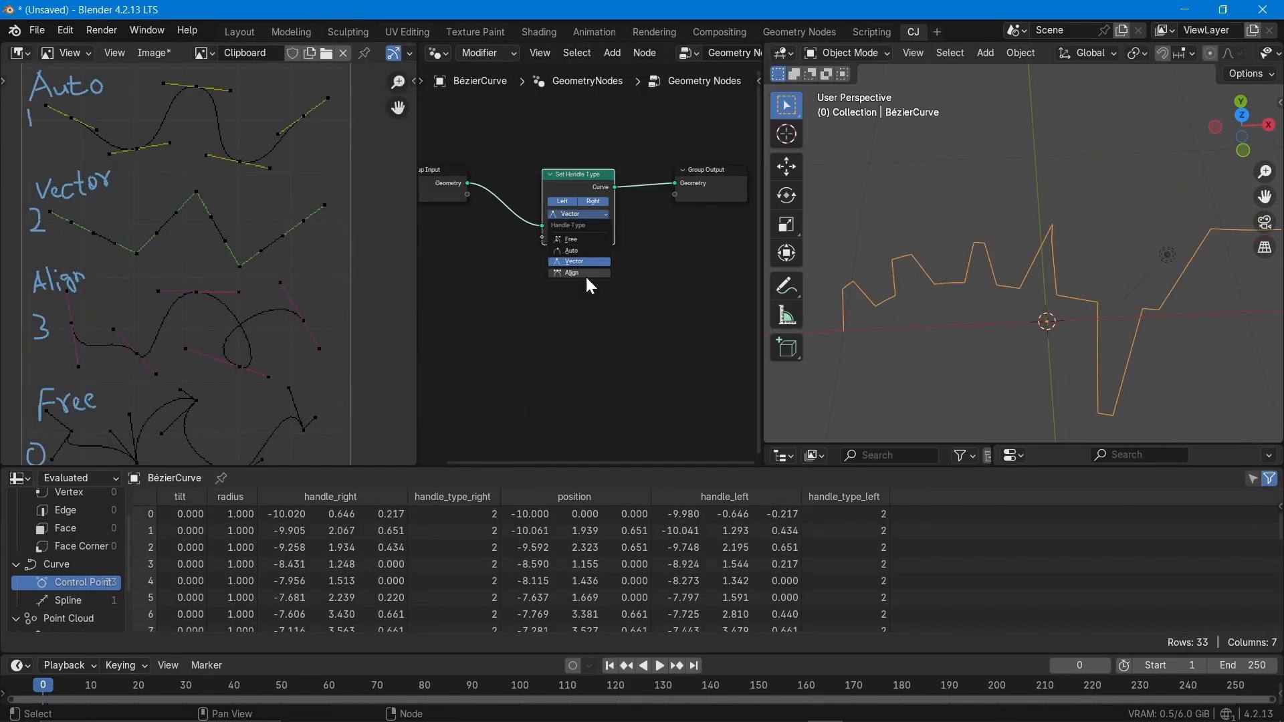
{"action": "left_click", "coordinate": [587, 278]}
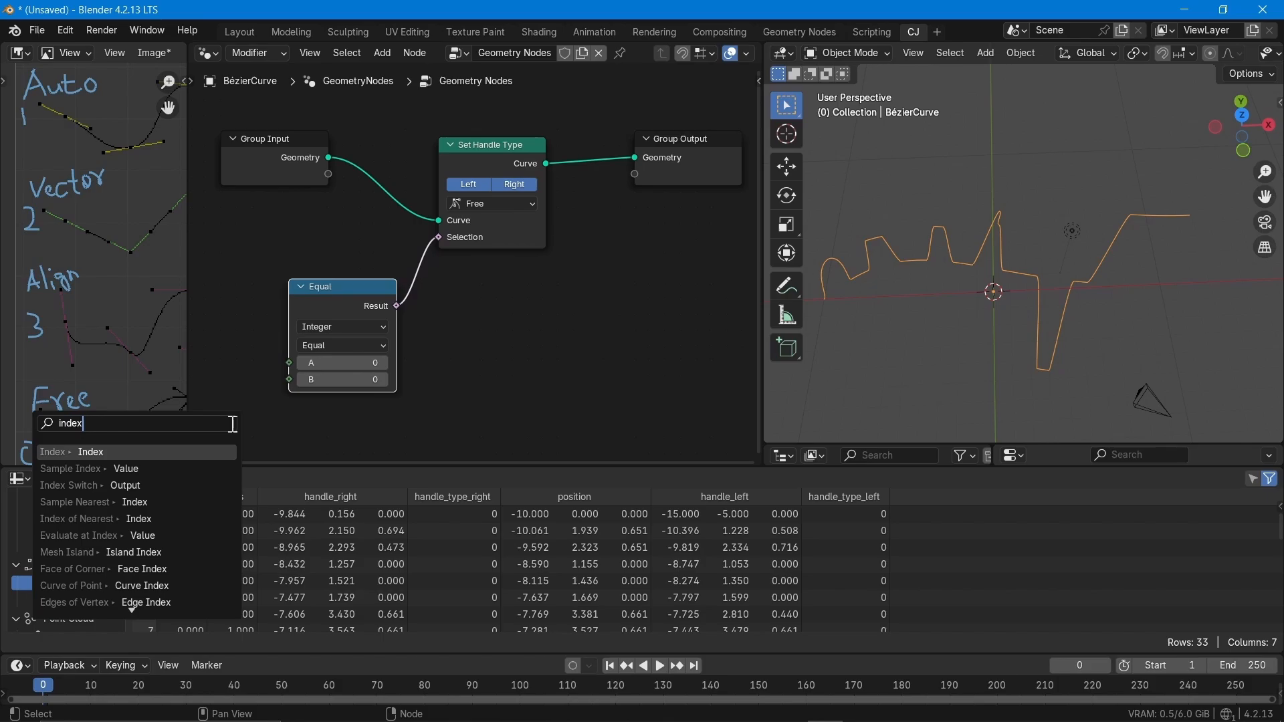
Add an Index node from the Equal node's input.
{"action": "key", "text": "Return"}
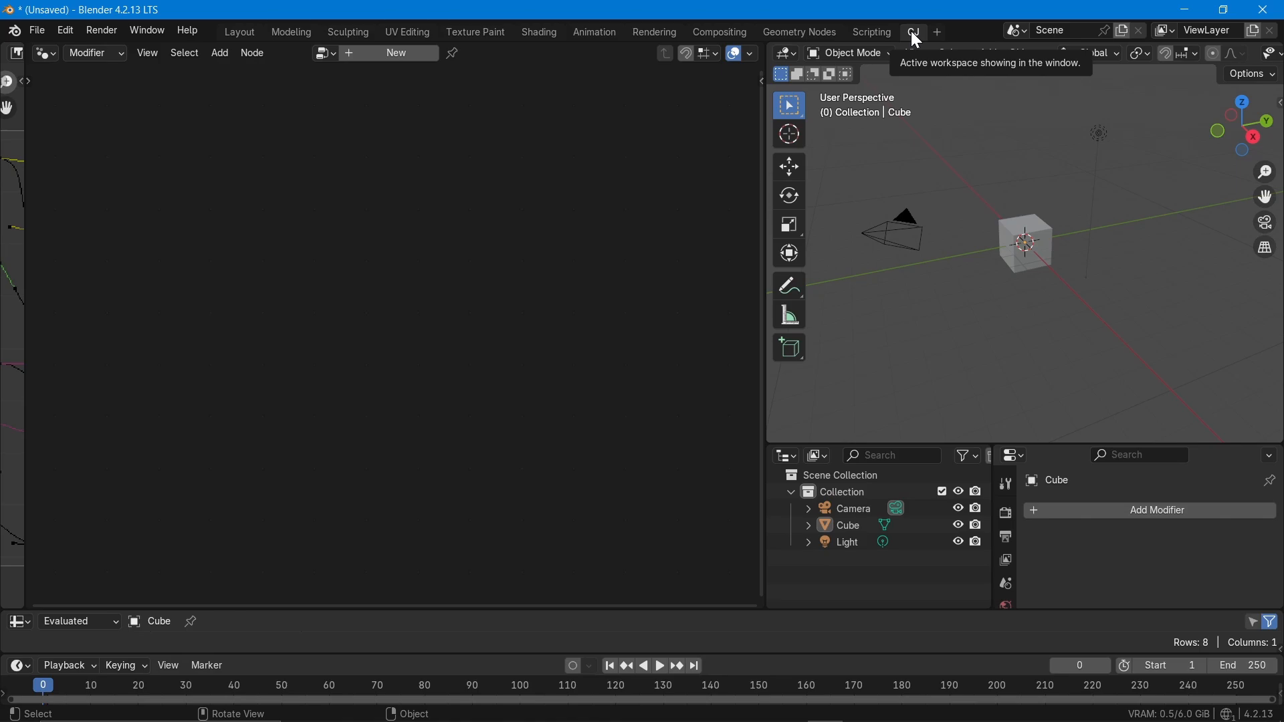
Delete the default cube and add a Bézier curve to the scene.
{"action": "left_click", "coordinate": [1048, 259]}
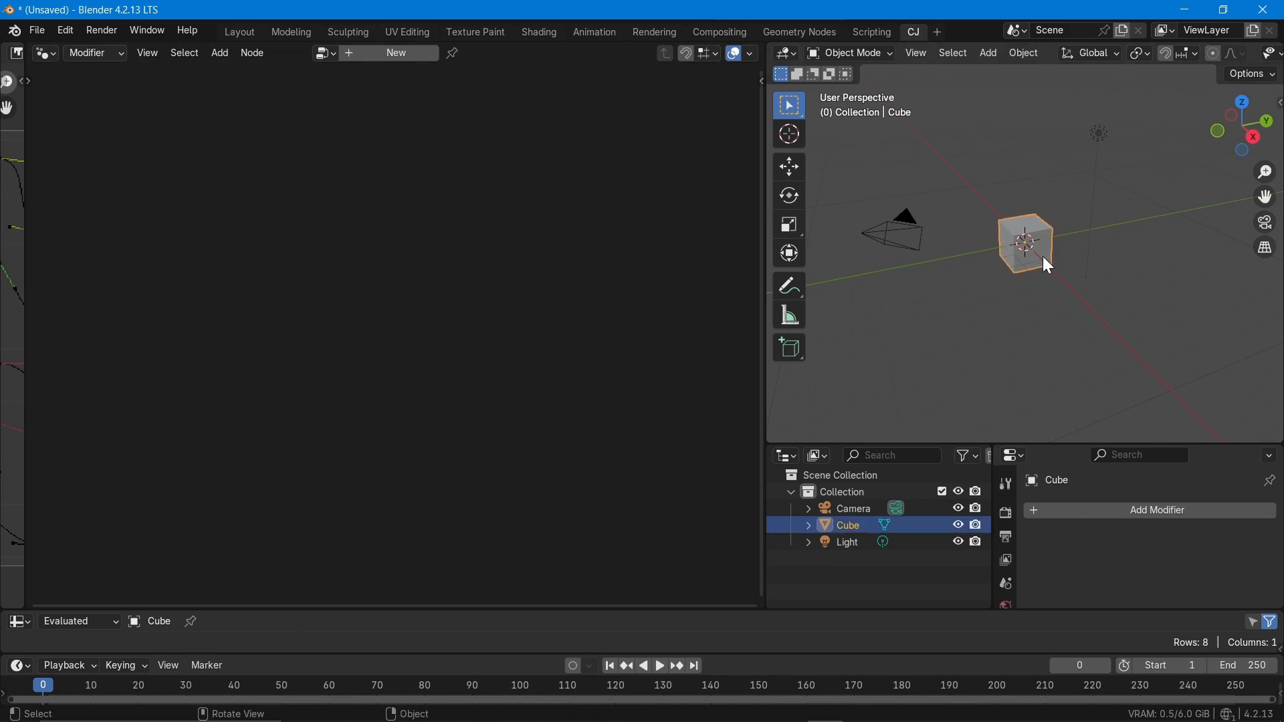
{"action": "key", "text": "Delete"}
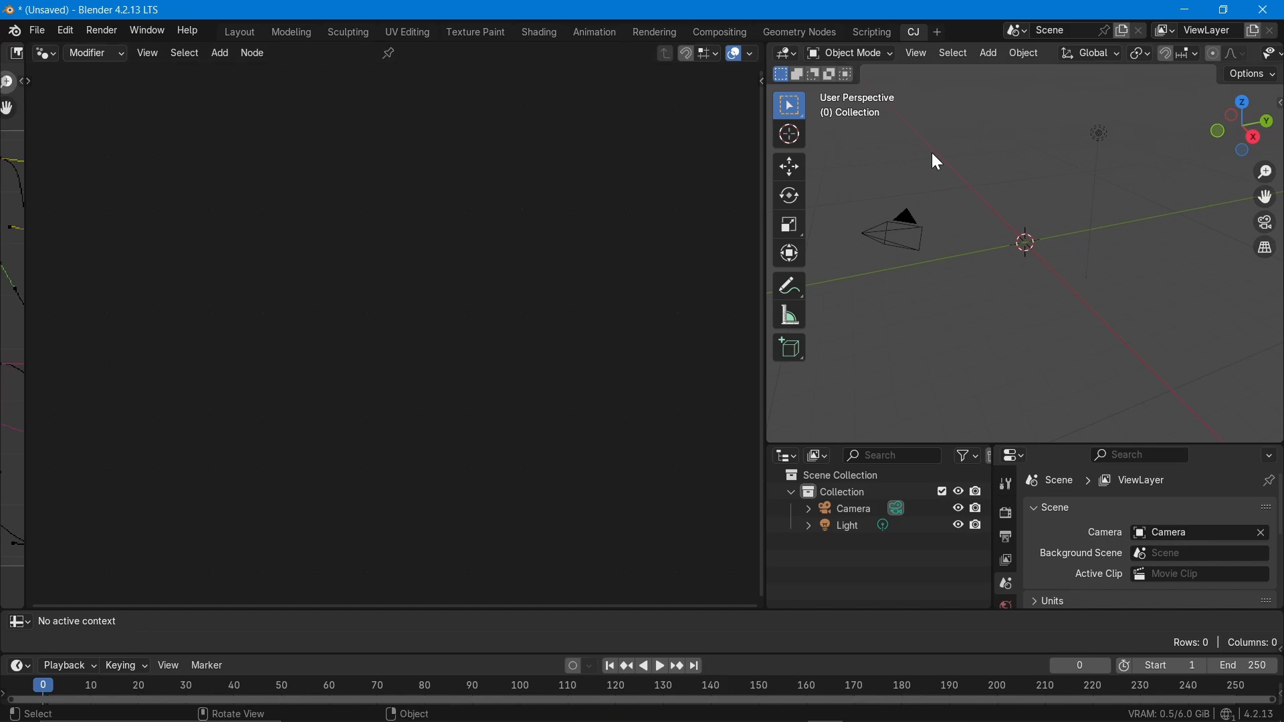
{"action": "left_click", "coordinate": [989, 53]}
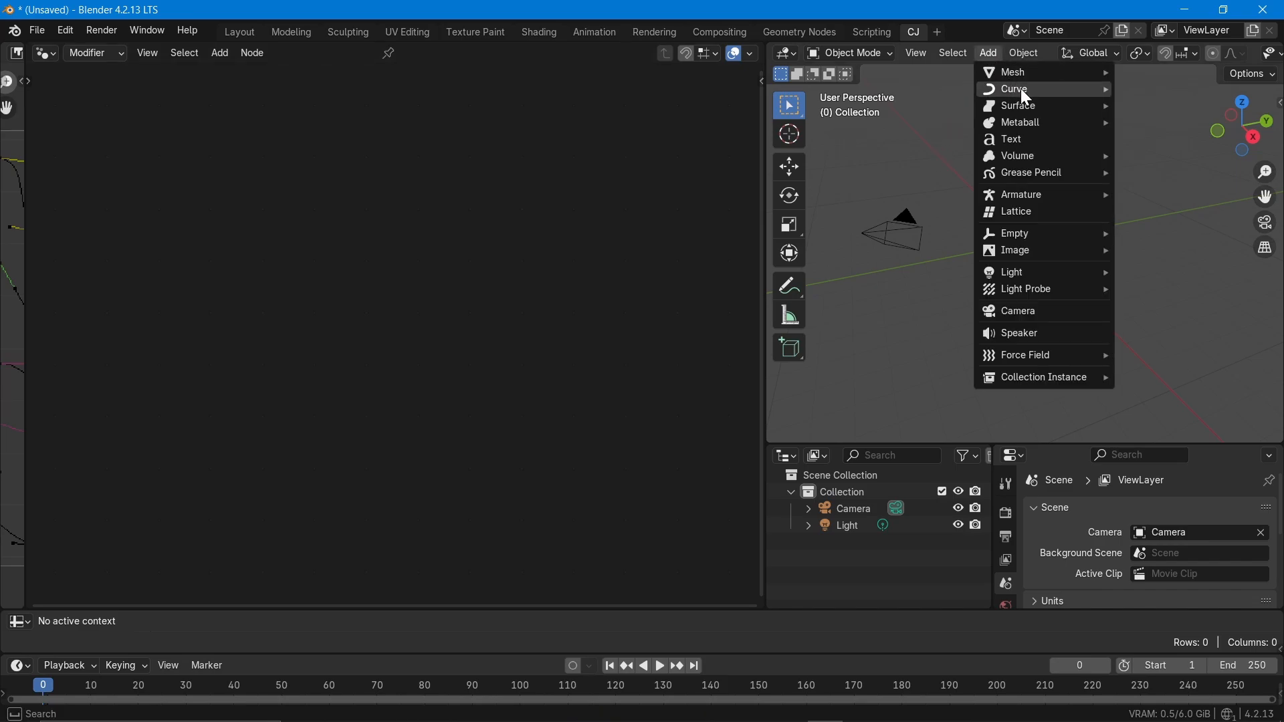
{"action": "mouse_move", "coordinate": [1030, 88]}
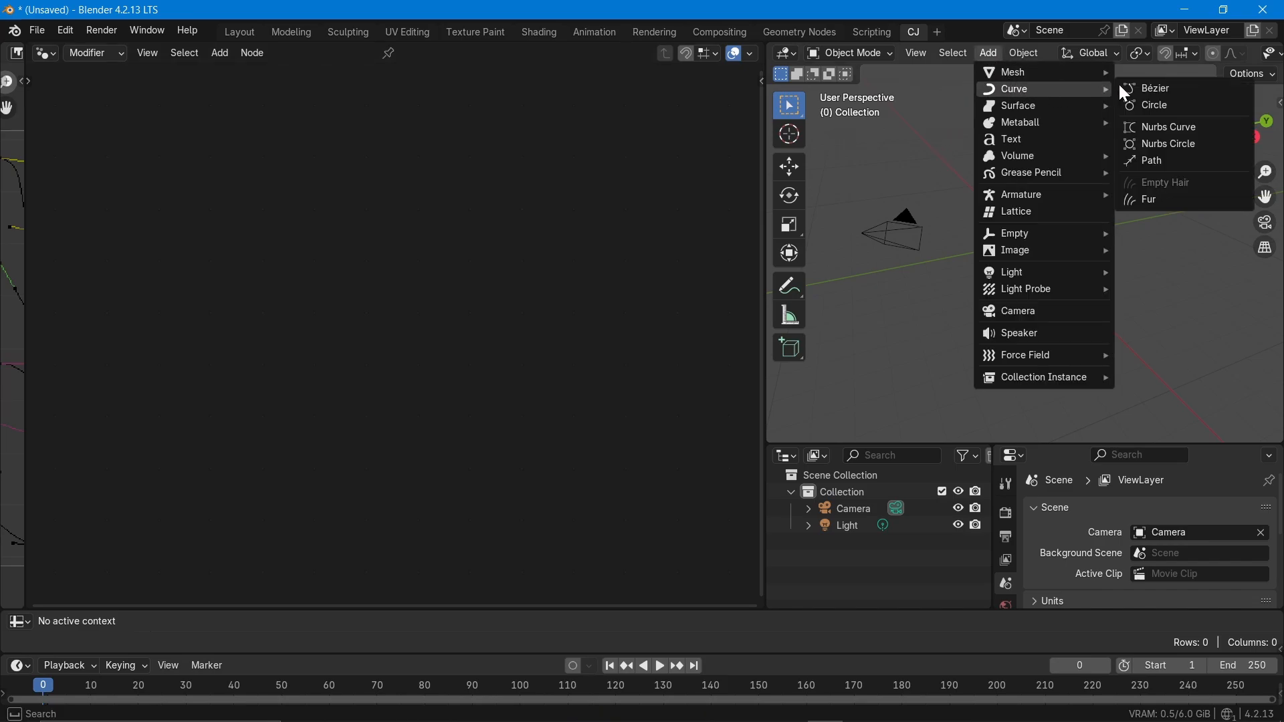
{"action": "left_click", "coordinate": [1178, 88]}
{"action": "middle_click_drag", "start_coordinate": [1089, 303], "coordinate": [1107, 361]}
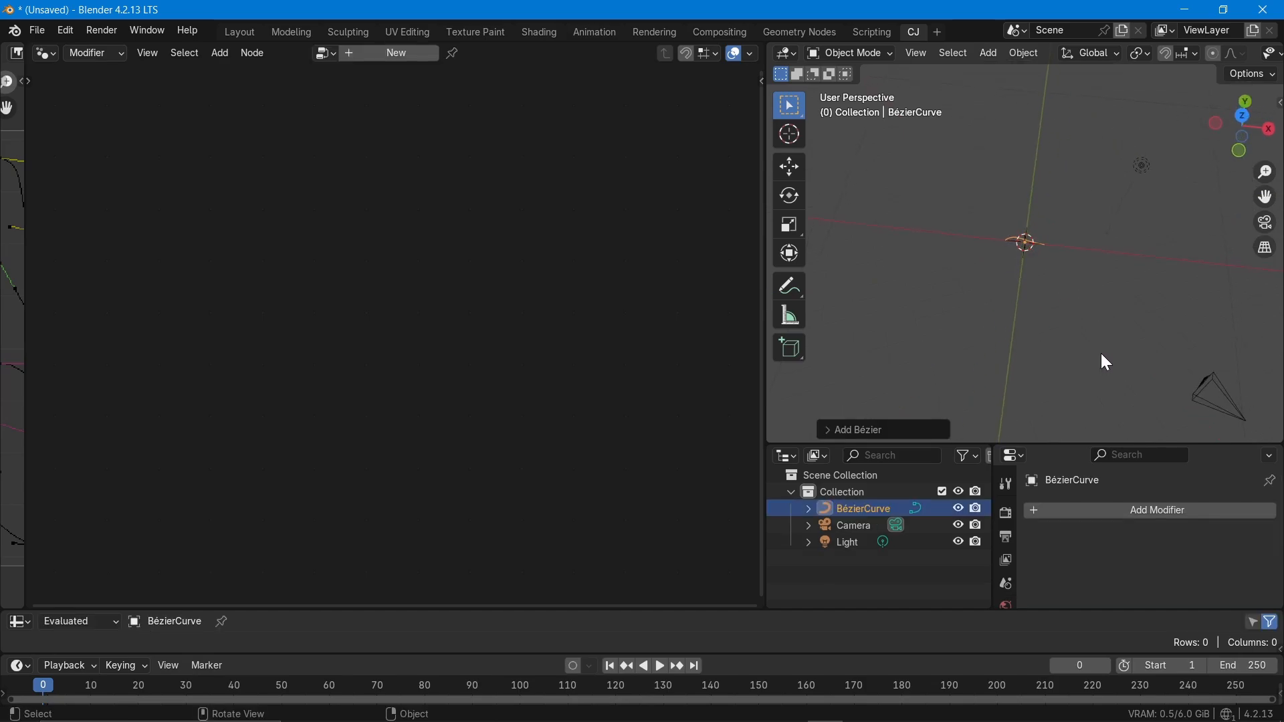
Set the new Bézier curve's radius to 10 m and leave the curve selected.
{"action": "left_click", "coordinate": [851, 428]}
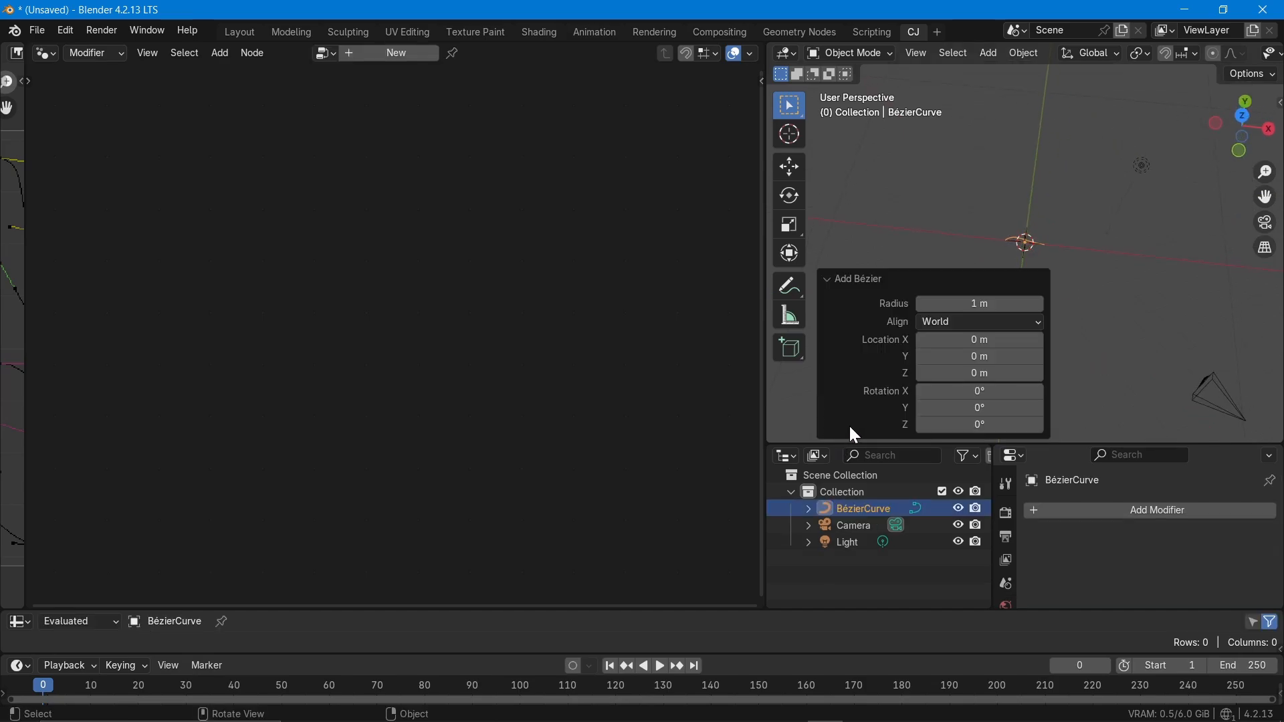
{"action": "left_click", "coordinate": [985, 304]}
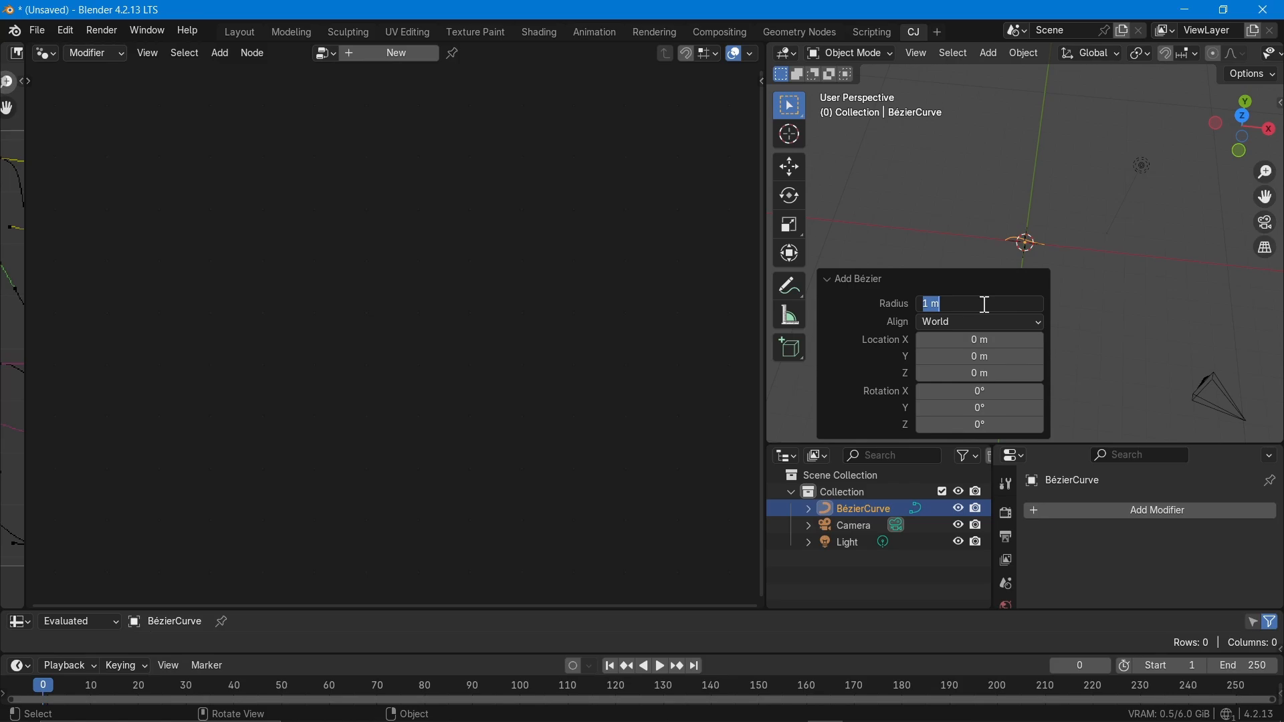
{"action": "type", "text": "10"}
{"action": "key", "text": "Return"}
{"action": "left_click", "coordinate": [1090, 155]}
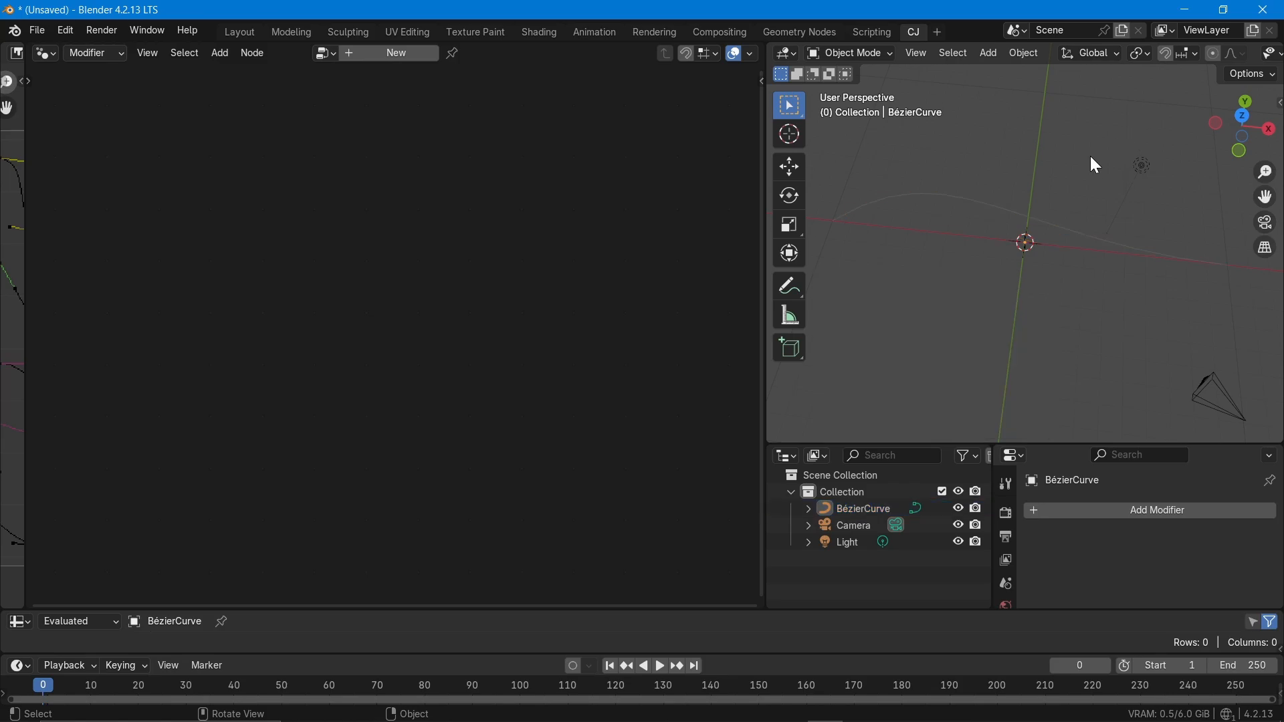
{"action": "left_click", "coordinate": [1040, 246]}
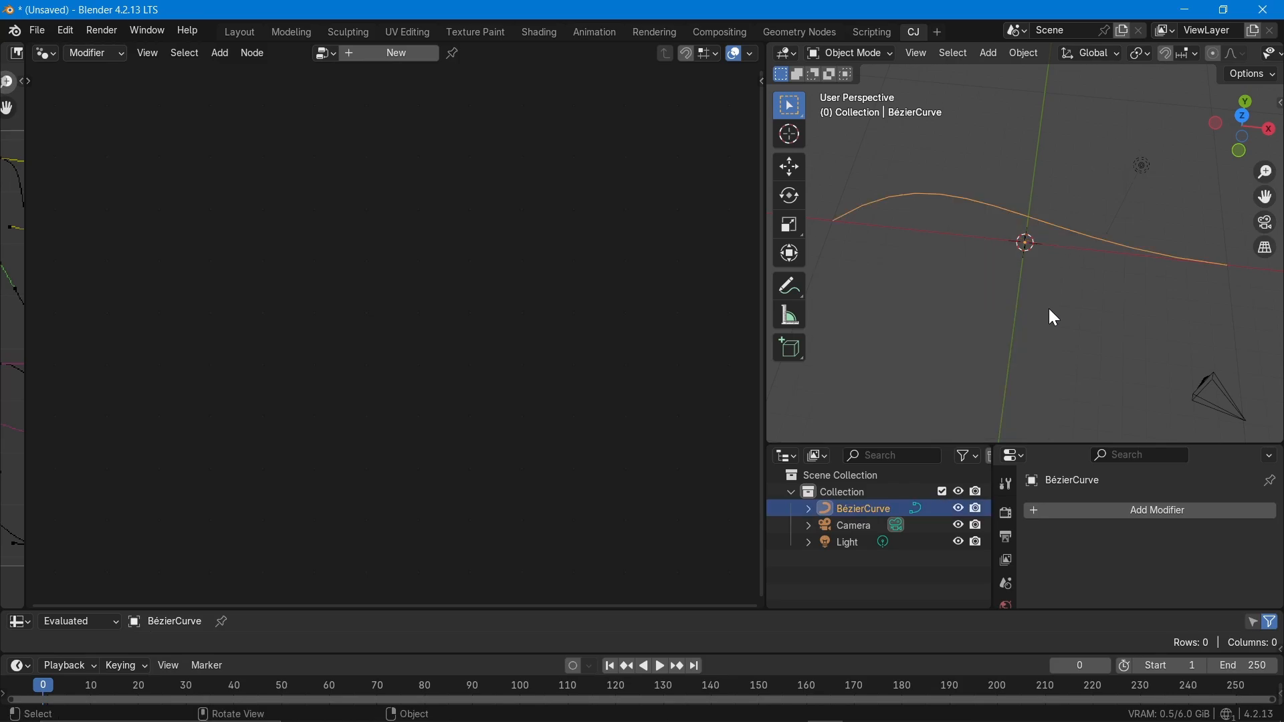
Create a new geometry node tree on the Bézier curve and frame its nodes.
{"action": "left_click_drag", "start_coordinate": [761, 351], "coordinate": [685, 351]}
{"action": "left_click", "coordinate": [380, 54]}
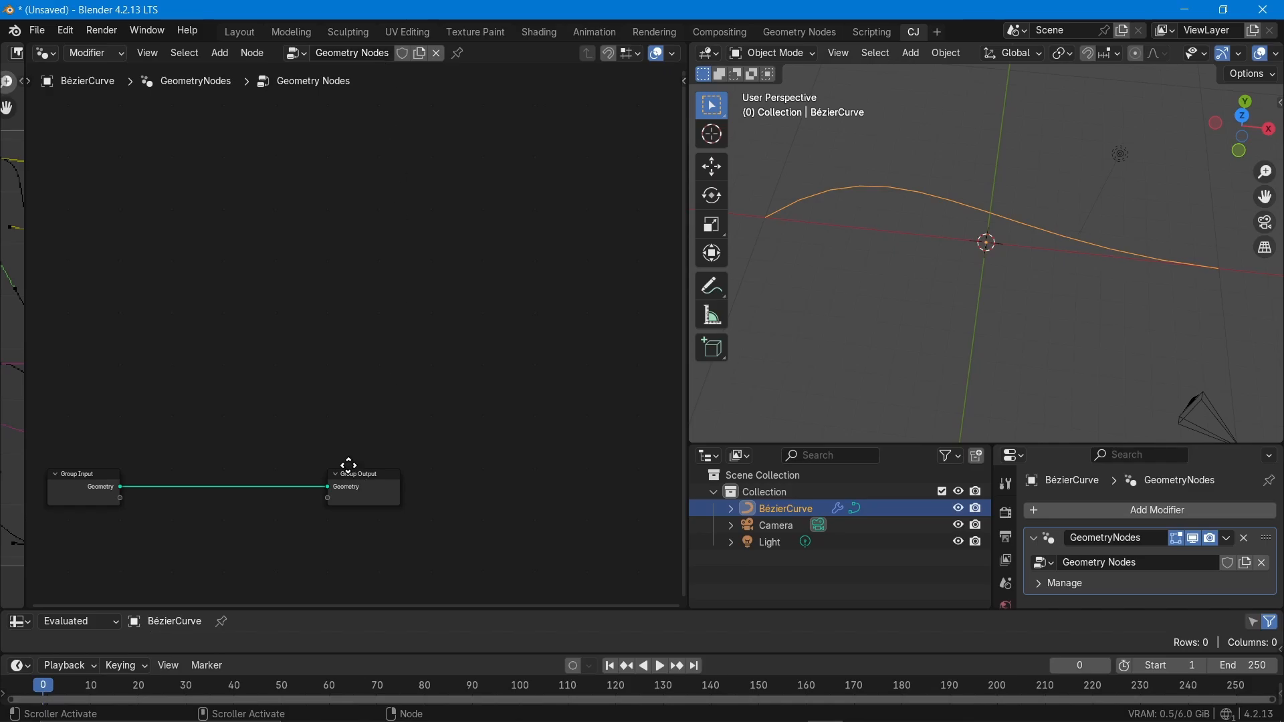
{"action": "key", "text": "Home"}
Add a Set Handle Type node below the link between Group Input and Group Output.
{"action": "key", "text": "shift+a"}
{"action": "type", "text": "s"}
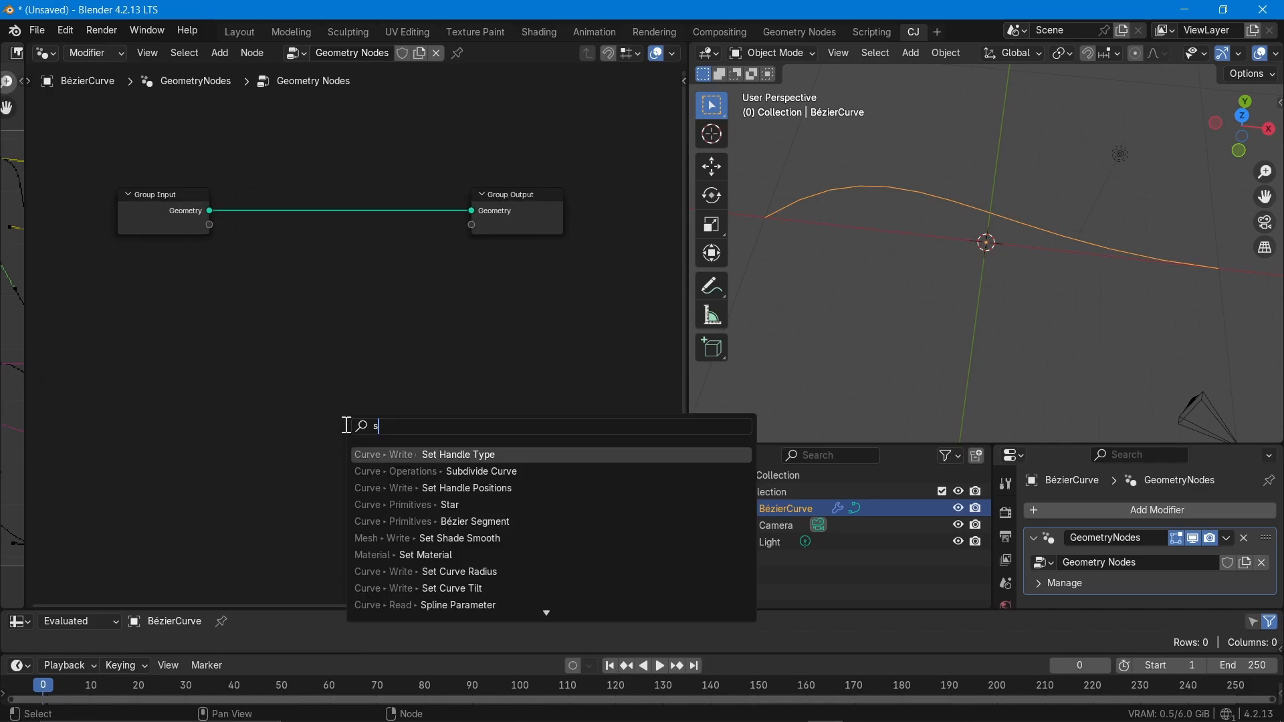
{"action": "type", "text": "et ahnd"}
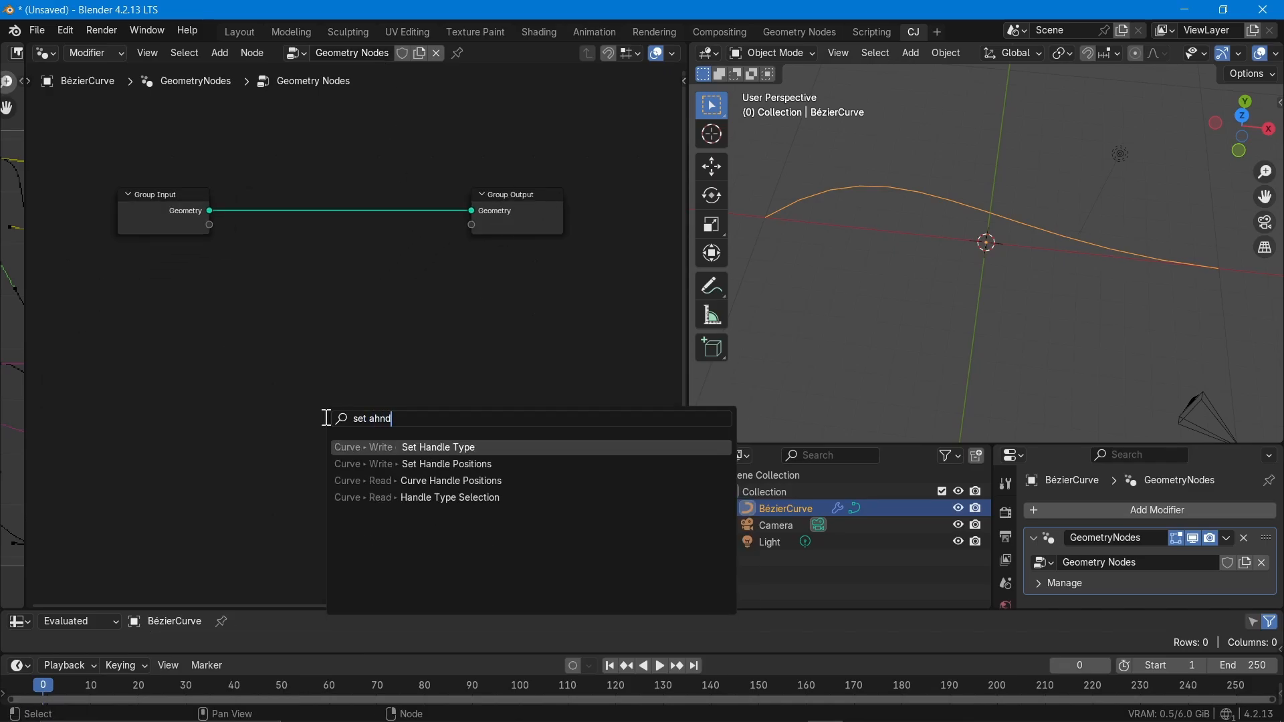
{"action": "left_click", "coordinate": [477, 446]}
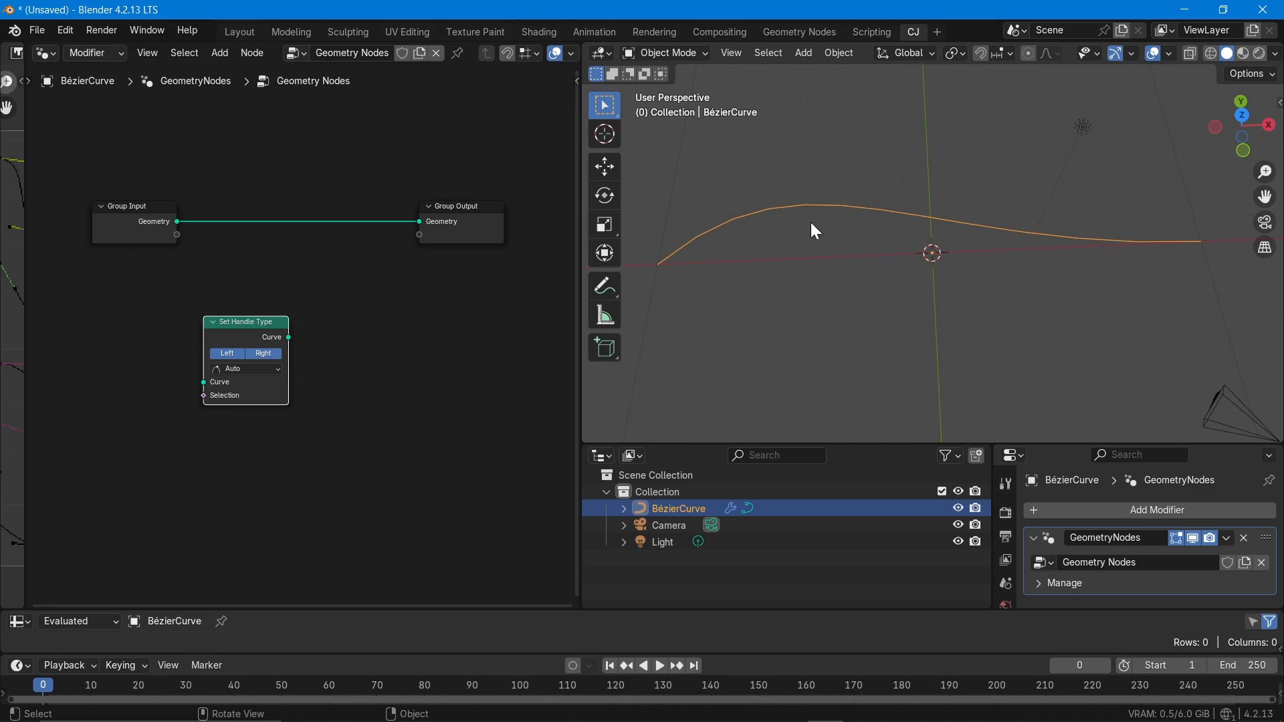
Put the curve in Edit Mode and show its Control Point data in an enlarged spreadsheet.
{"action": "key", "text": "Tab"}
{"action": "scroll", "coordinate": [1088, 291], "scroll_direction": "down", "scroll_amount": 4}
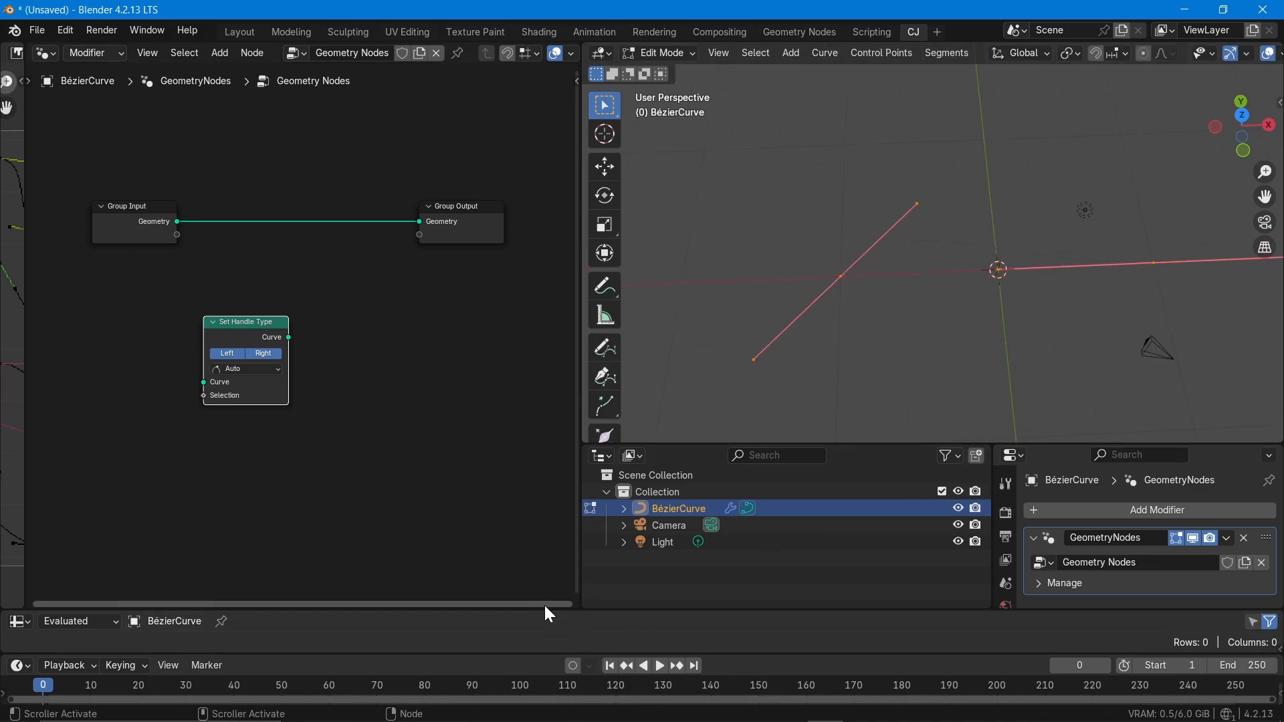
{"action": "left_click_drag", "start_coordinate": [548, 609], "coordinate": [533, 486]}
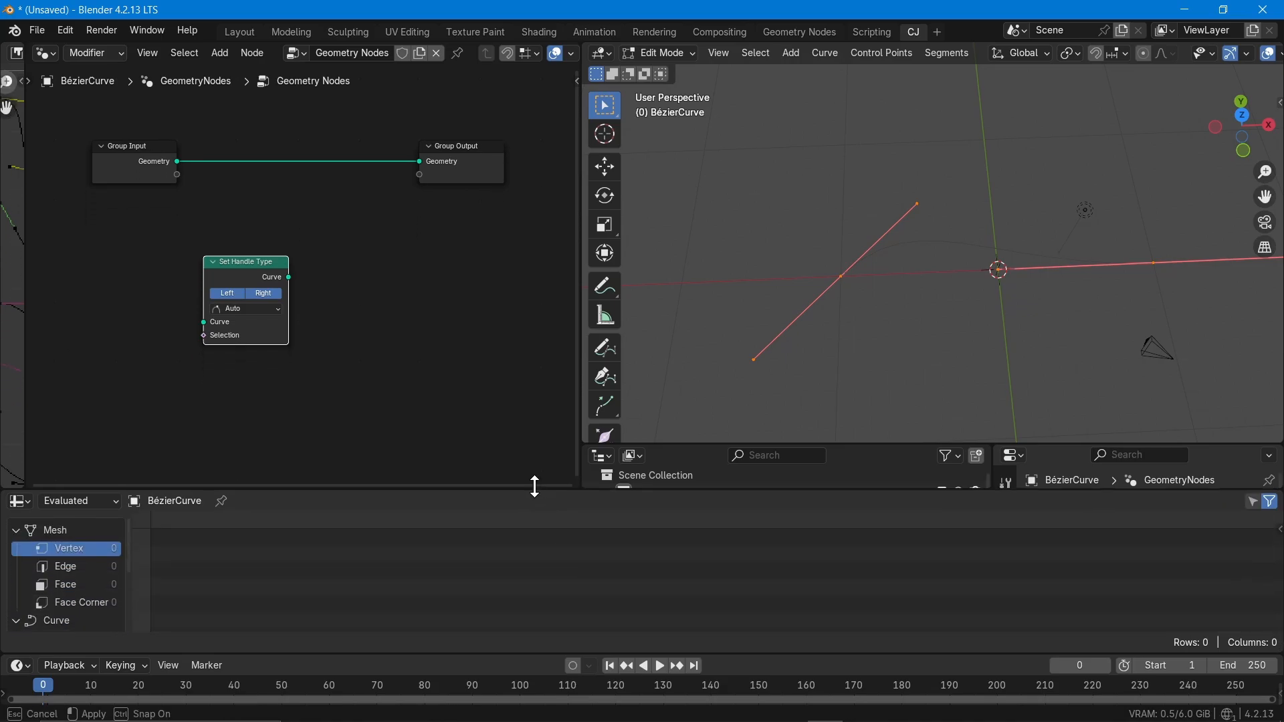
{"action": "scroll", "coordinate": [71, 577], "scroll_direction": "down", "scroll_amount": 2}
{"action": "left_click", "coordinate": [82, 597]}
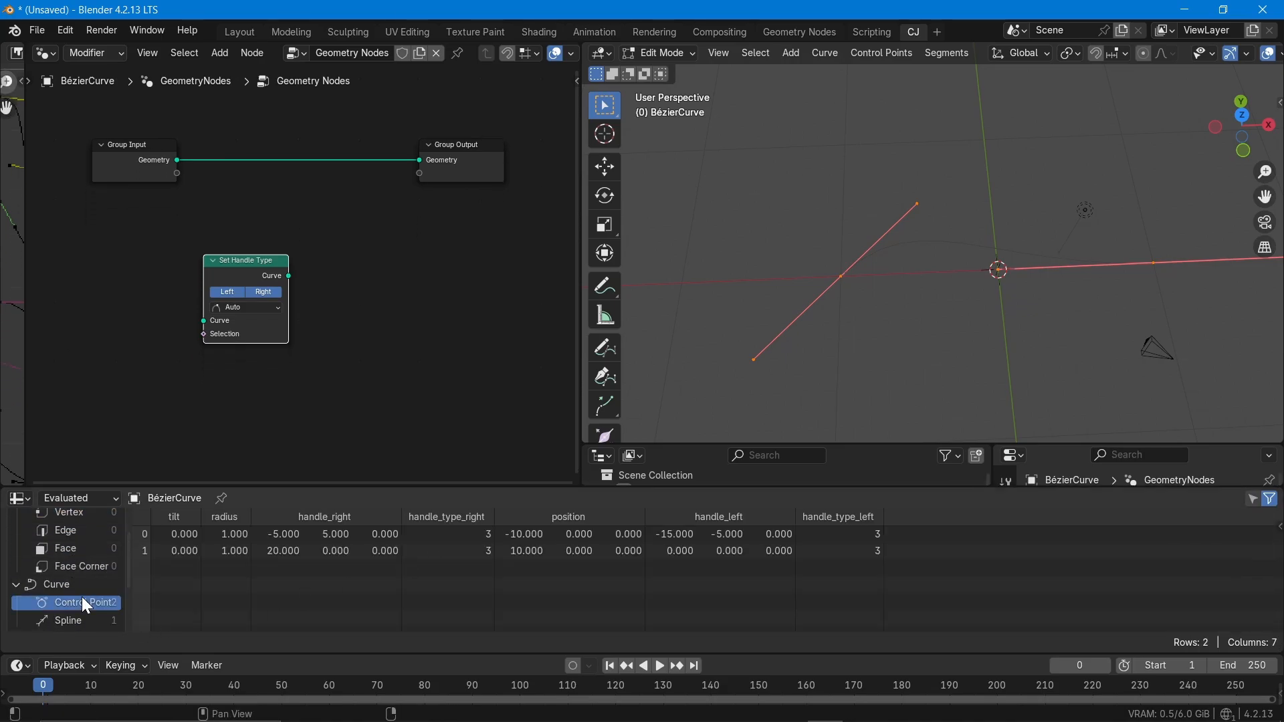
{"action": "scroll", "coordinate": [737, 211], "scroll_direction": "down", "scroll_amount": 2}
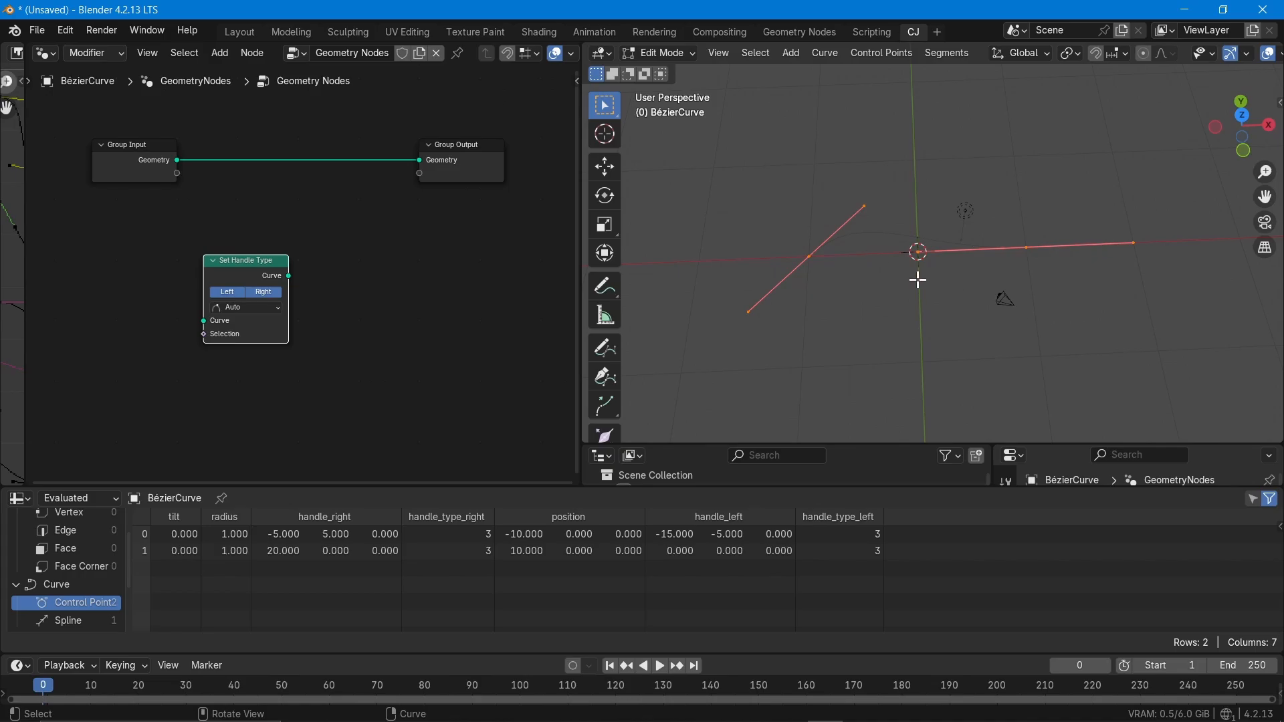
Subdivide the whole curve repeatedly with one cut each time until it has 33 control points.
{"action": "scroll", "coordinate": [871, 234], "scroll_direction": "up", "scroll_amount": 3}
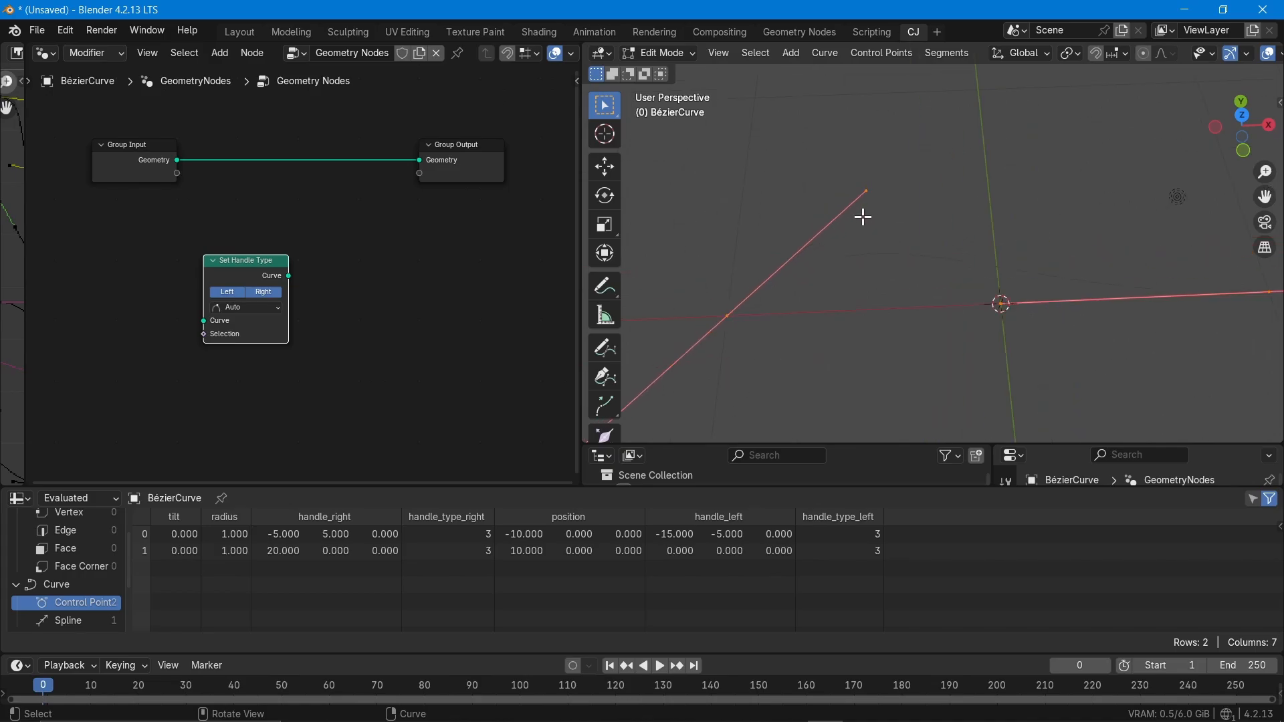
{"action": "right_click", "coordinate": [880, 251]}
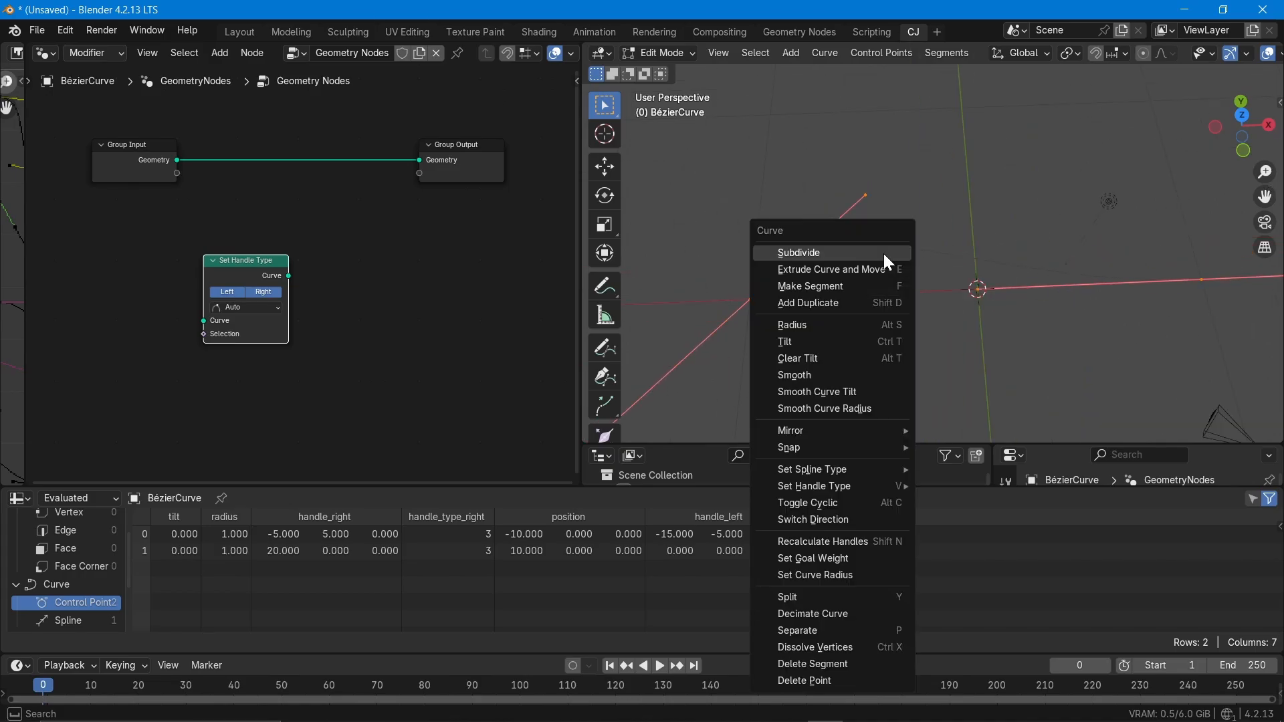
{"action": "left_click", "coordinate": [884, 254]}
{"action": "scroll", "coordinate": [850, 145], "scroll_direction": "down", "scroll_amount": 2}
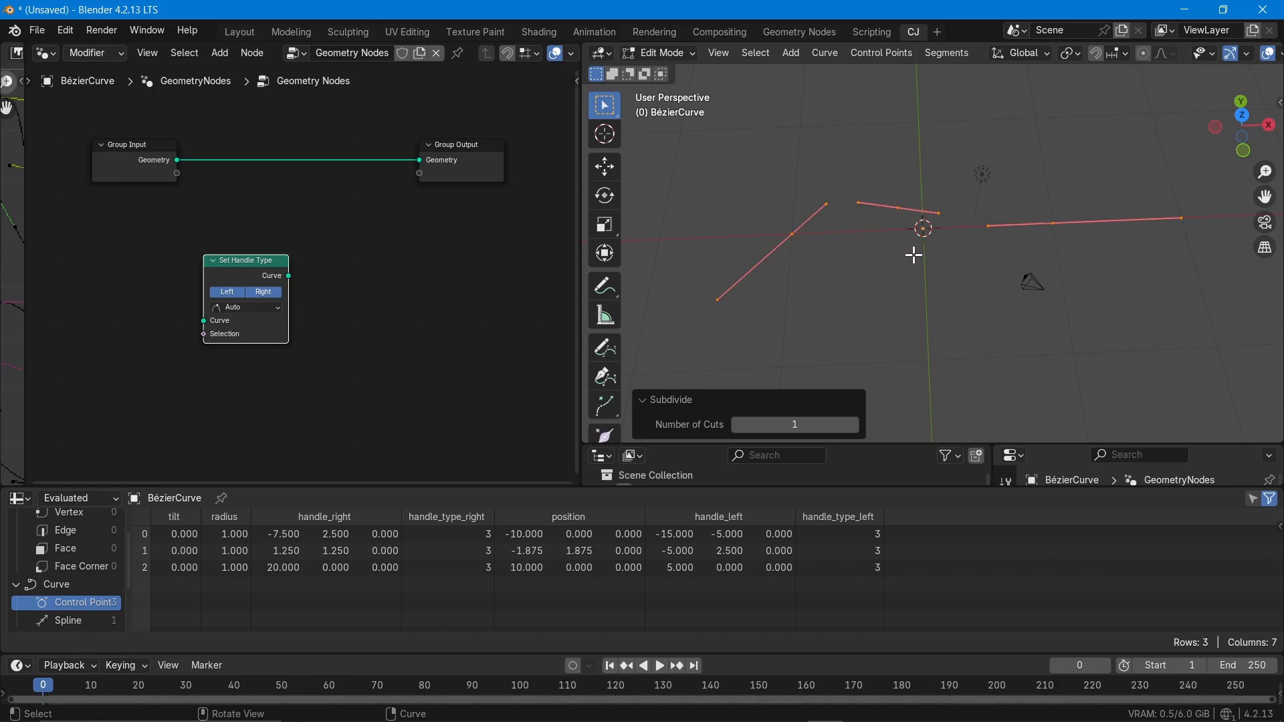
{"action": "right_click", "coordinate": [899, 202]}
{"action": "left_click", "coordinate": [913, 212]}
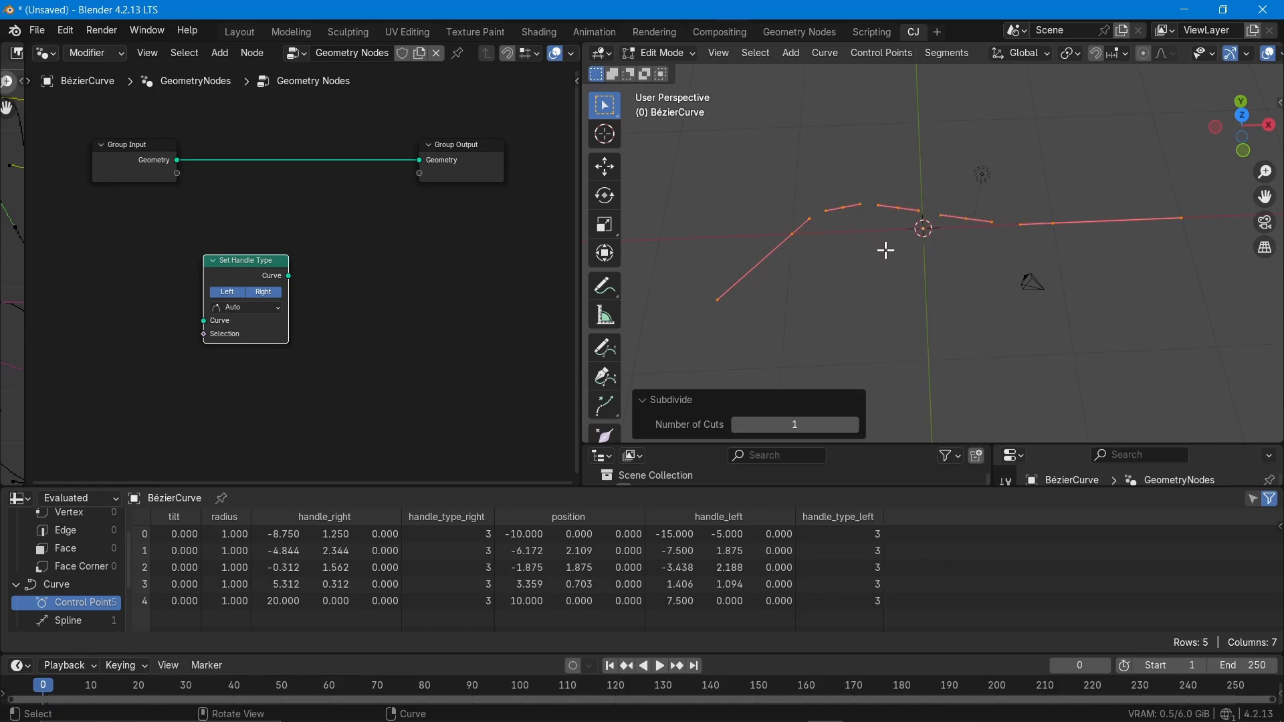
{"action": "right_click", "coordinate": [900, 210]}
{"action": "left_click", "coordinate": [901, 210]}
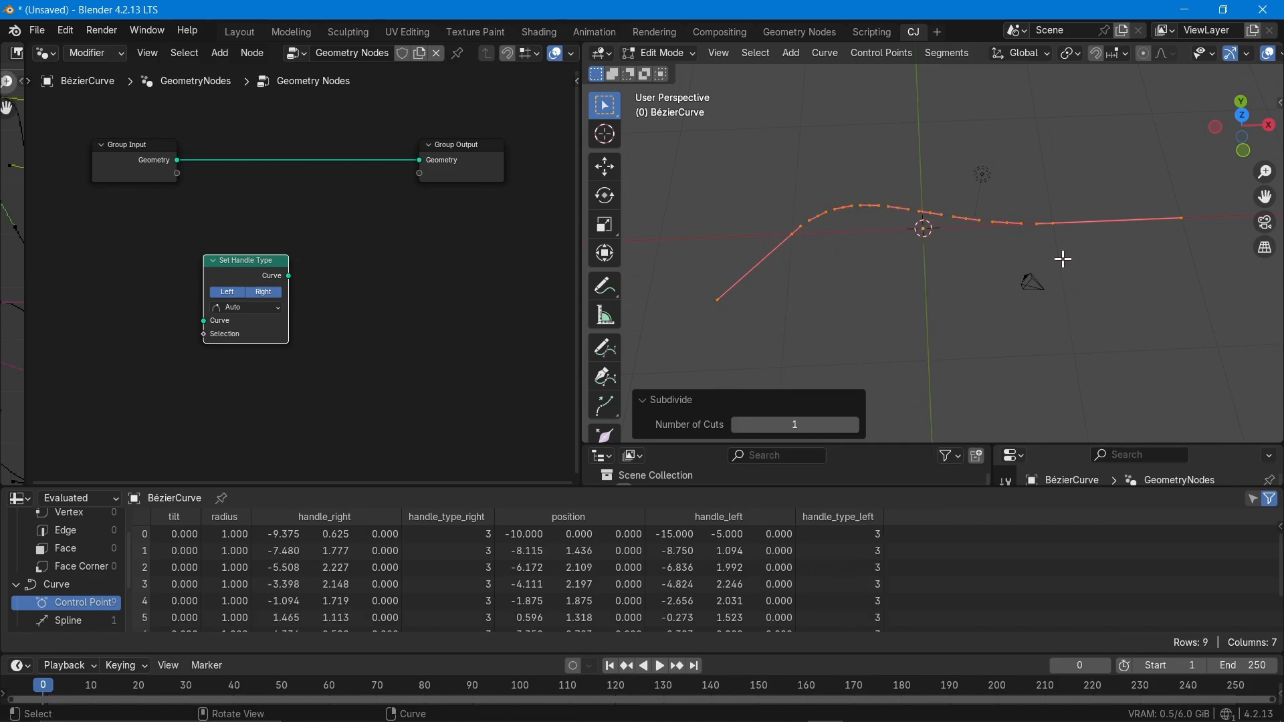
{"action": "scroll", "coordinate": [817, 209], "scroll_direction": "up", "scroll_amount": 2}
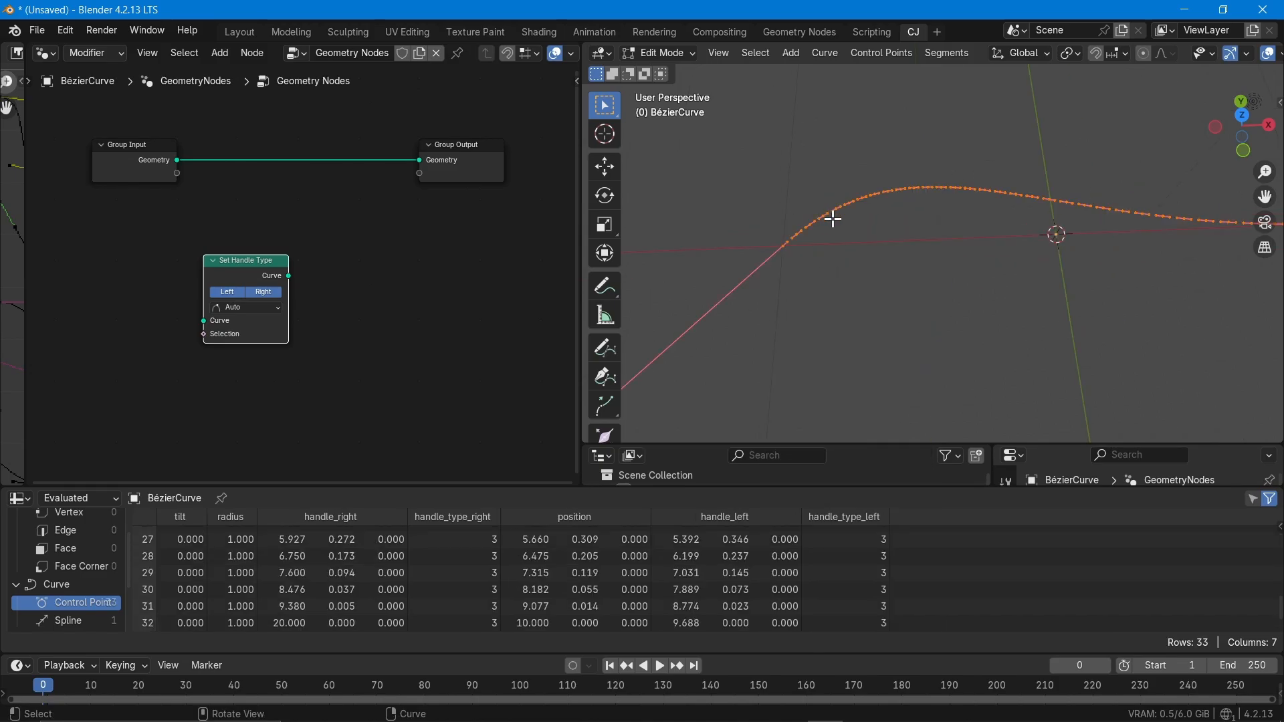
{"action": "scroll", "coordinate": [831, 218], "scroll_direction": "up", "scroll_amount": 5}
{"action": "scroll", "coordinate": [918, 155], "scroll_direction": "down", "scroll_amount": 4}
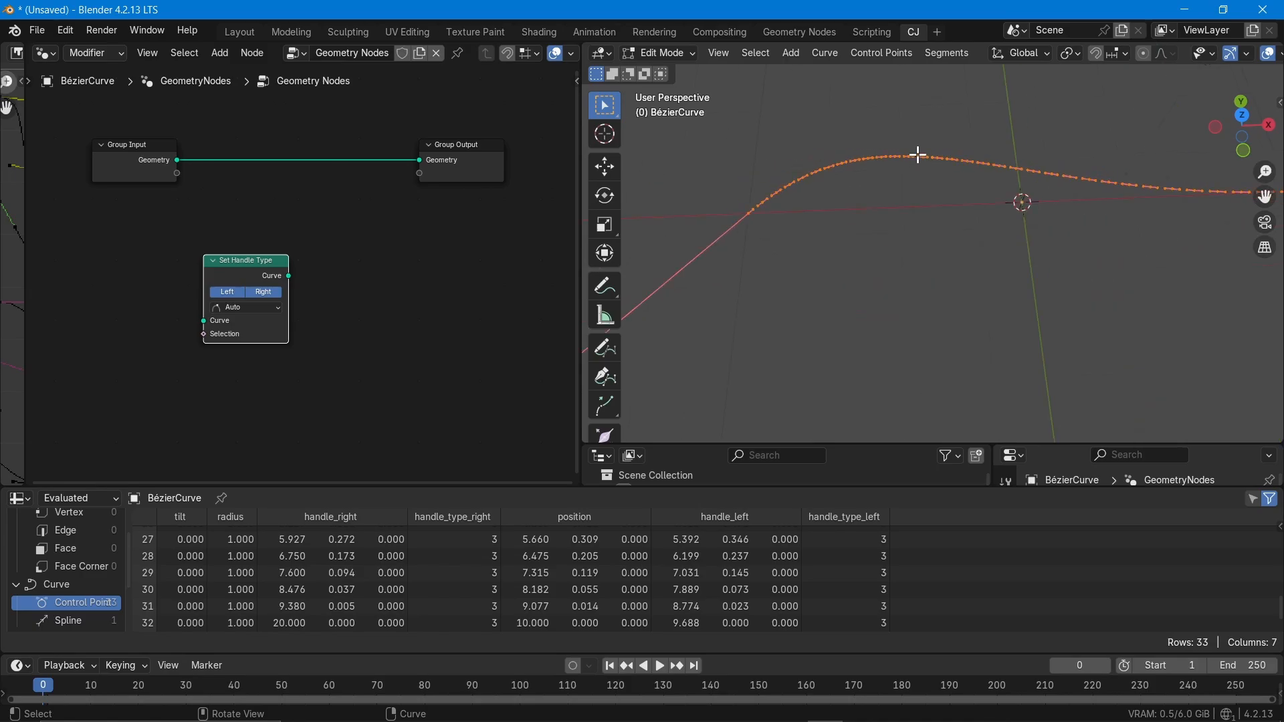
Select only the second and third control points at the curve's start and set their handle type to Automatic.
{"action": "left_click", "coordinate": [839, 256]}
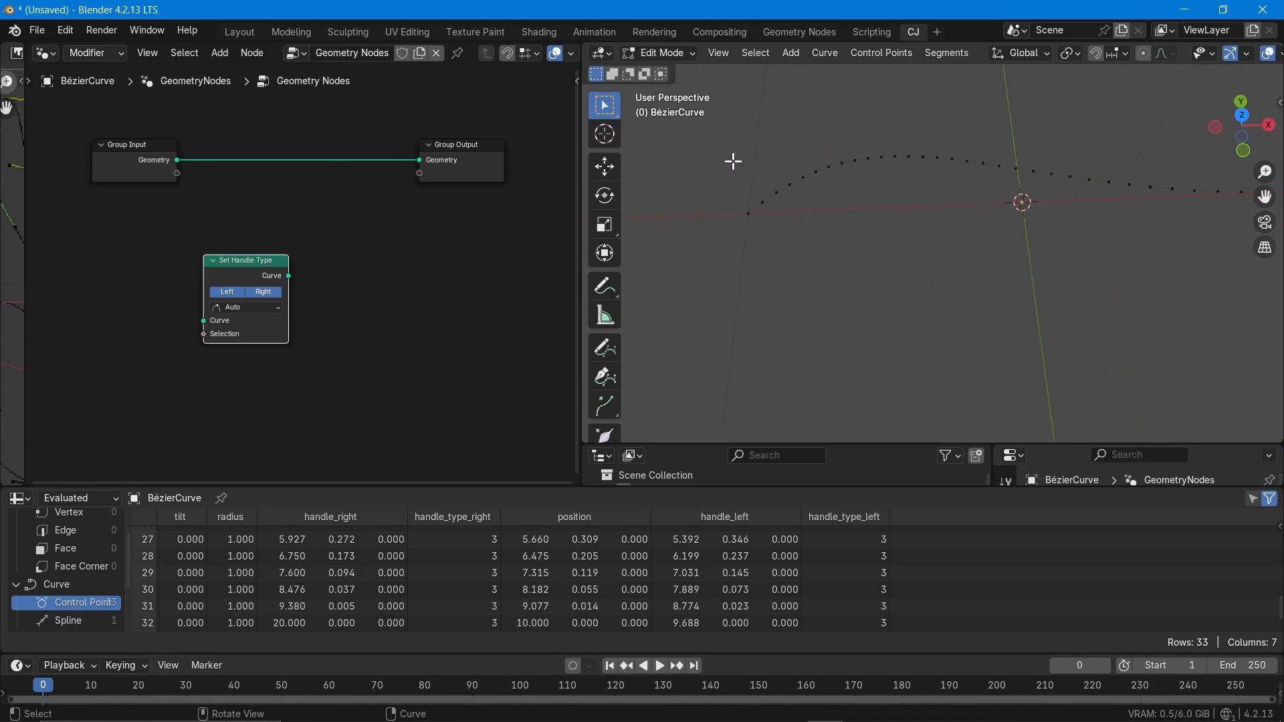
{"action": "left_click_drag", "start_coordinate": [734, 161], "coordinate": [831, 212]}
{"action": "scroll", "coordinate": [790, 188], "scroll_direction": "up", "scroll_amount": 4}
{"action": "scroll", "coordinate": [789, 188], "scroll_direction": "down", "scroll_amount": 2}
{"action": "left_click_drag", "start_coordinate": [747, 192], "coordinate": [780, 222]}
{"action": "key", "text": "v"}
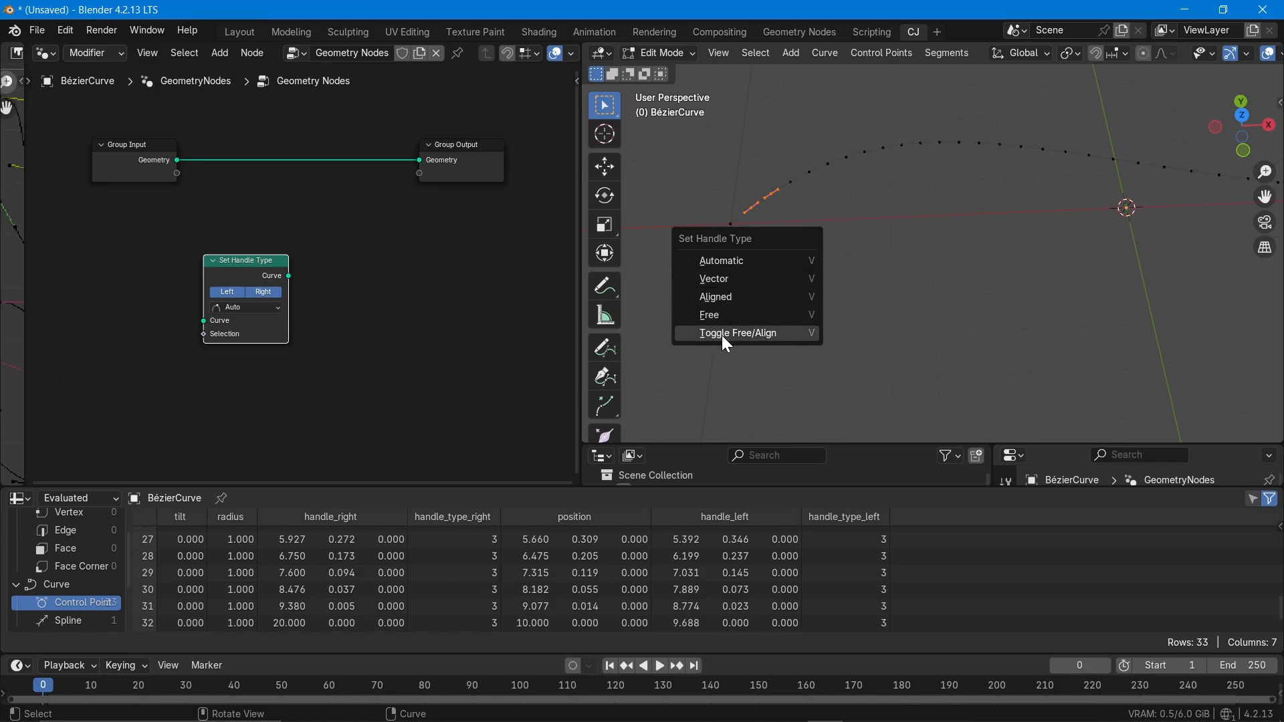
{"action": "left_click", "coordinate": [753, 336]}
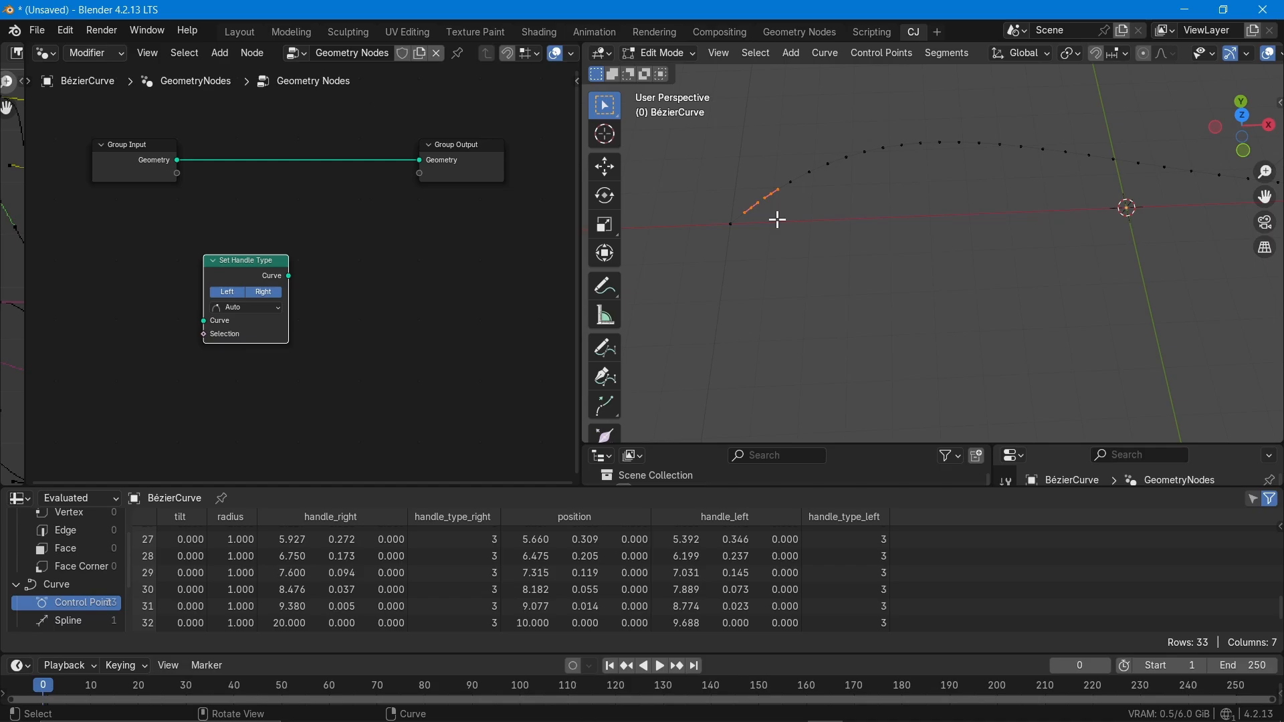
{"action": "key", "text": "v"}
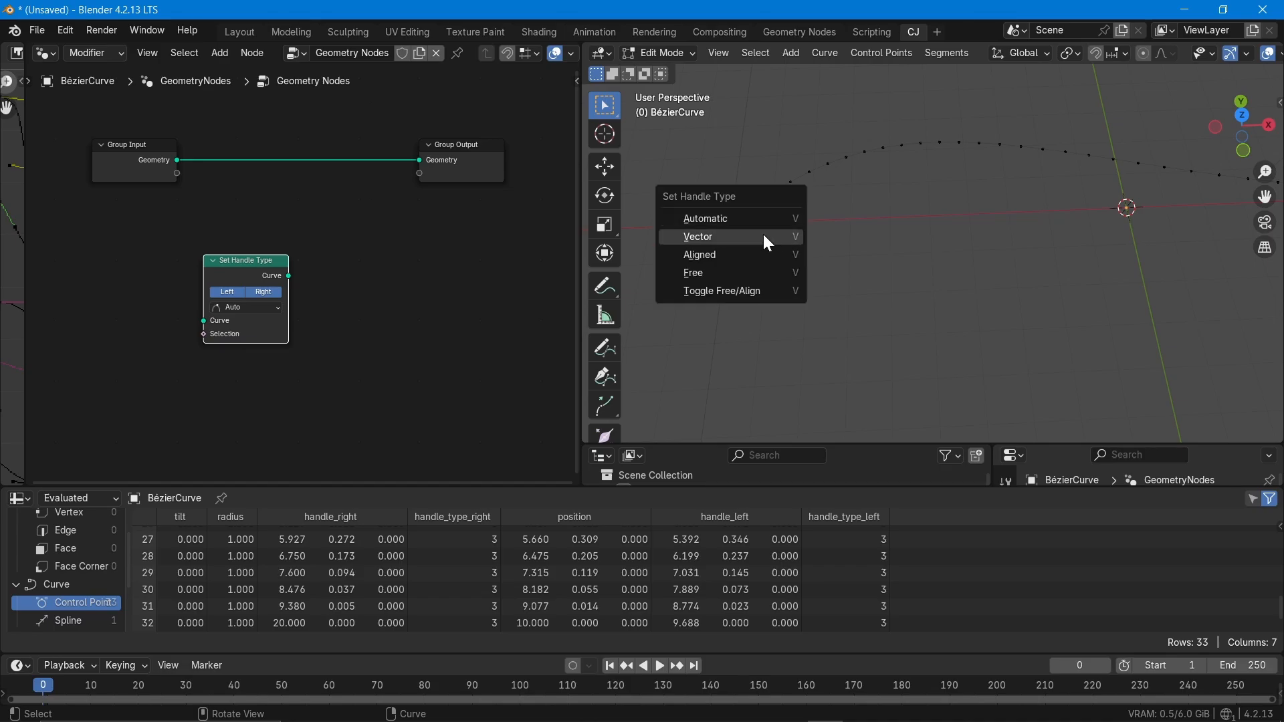
{"action": "left_click", "coordinate": [749, 216]}
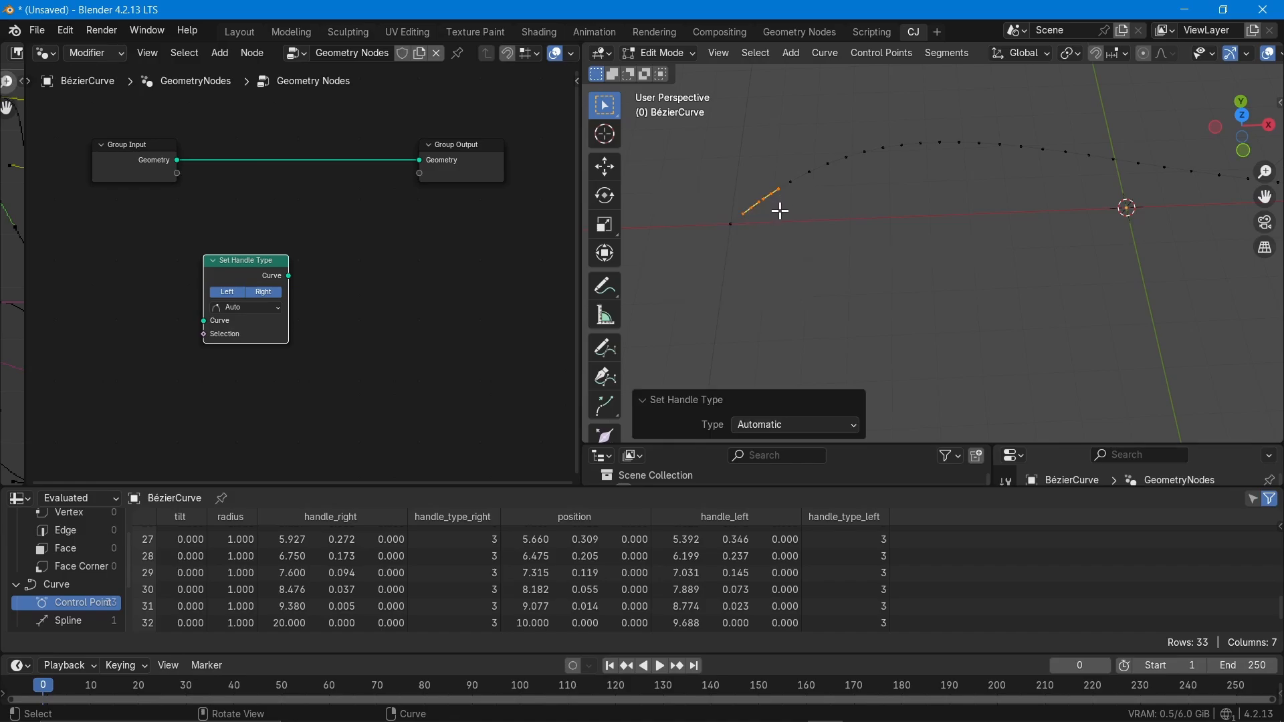
Move the two selected control points away from the curve by about -0.53 m in X, 1.50 m in Y and 0.65 m in Z.
{"action": "scroll", "coordinate": [776, 208], "scroll_direction": "up", "scroll_amount": 7}
{"action": "scroll", "coordinate": [741, 198], "scroll_direction": "down", "scroll_amount": 6}
{"action": "key", "text": "g"}
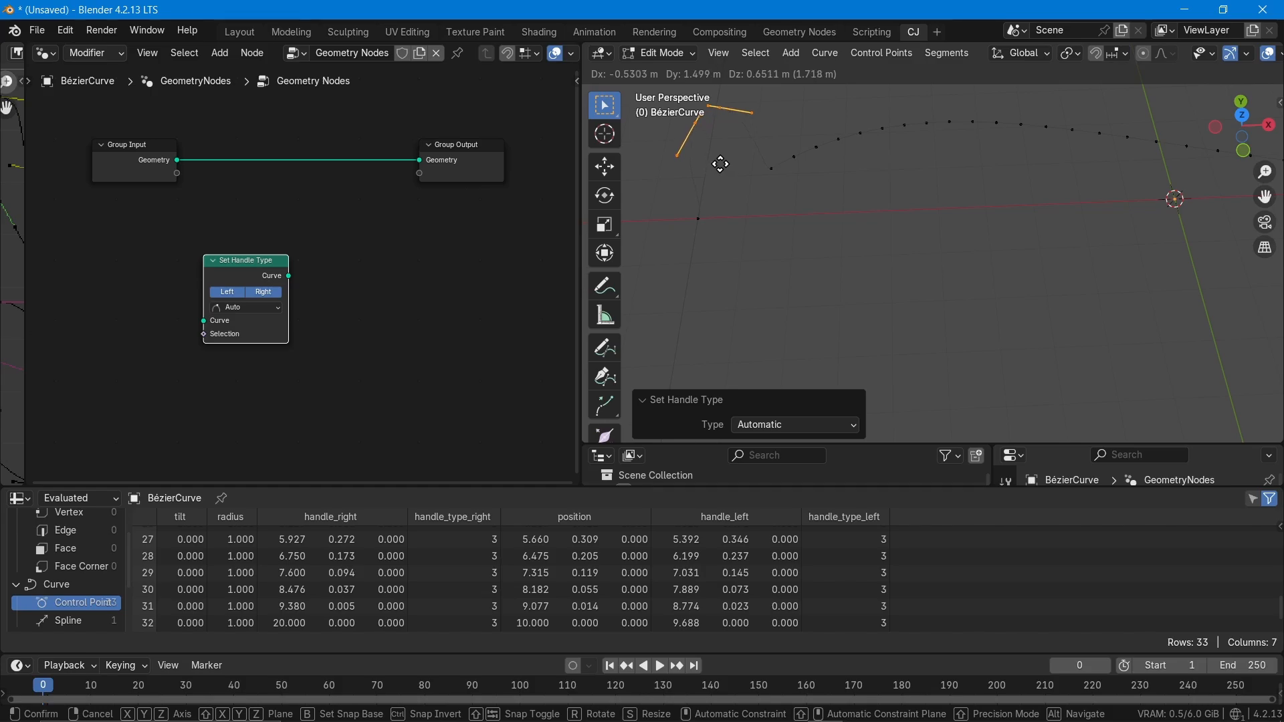
{"action": "left_click", "coordinate": [720, 164]}
{"action": "scroll", "coordinate": [852, 236], "scroll_direction": "up", "scroll_amount": 3}
{"action": "scroll", "coordinate": [852, 236], "scroll_direction": "down", "scroll_amount": 6}
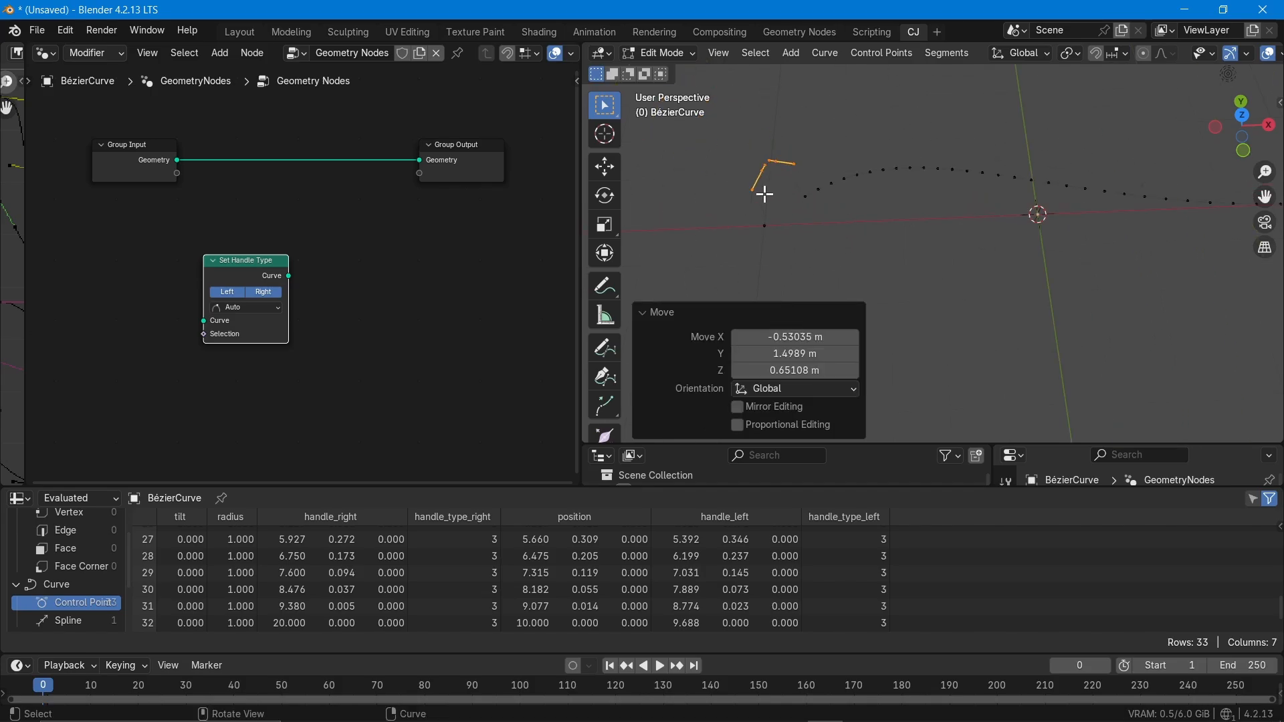
Select only the seventh to ninth control points from the curve's start and set their handle type to Vector.
{"action": "scroll", "coordinate": [776, 195], "scroll_direction": "up", "scroll_amount": 5}
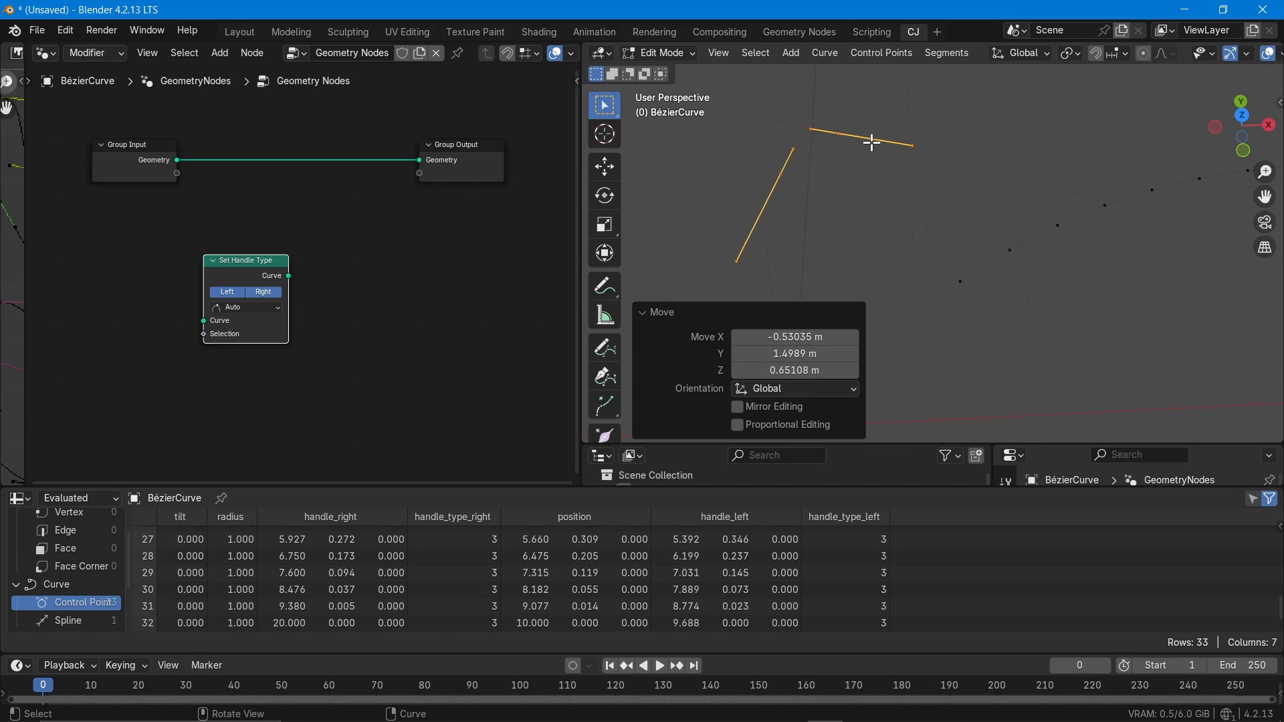
{"action": "scroll", "coordinate": [793, 103], "scroll_direction": "down", "scroll_amount": 4}
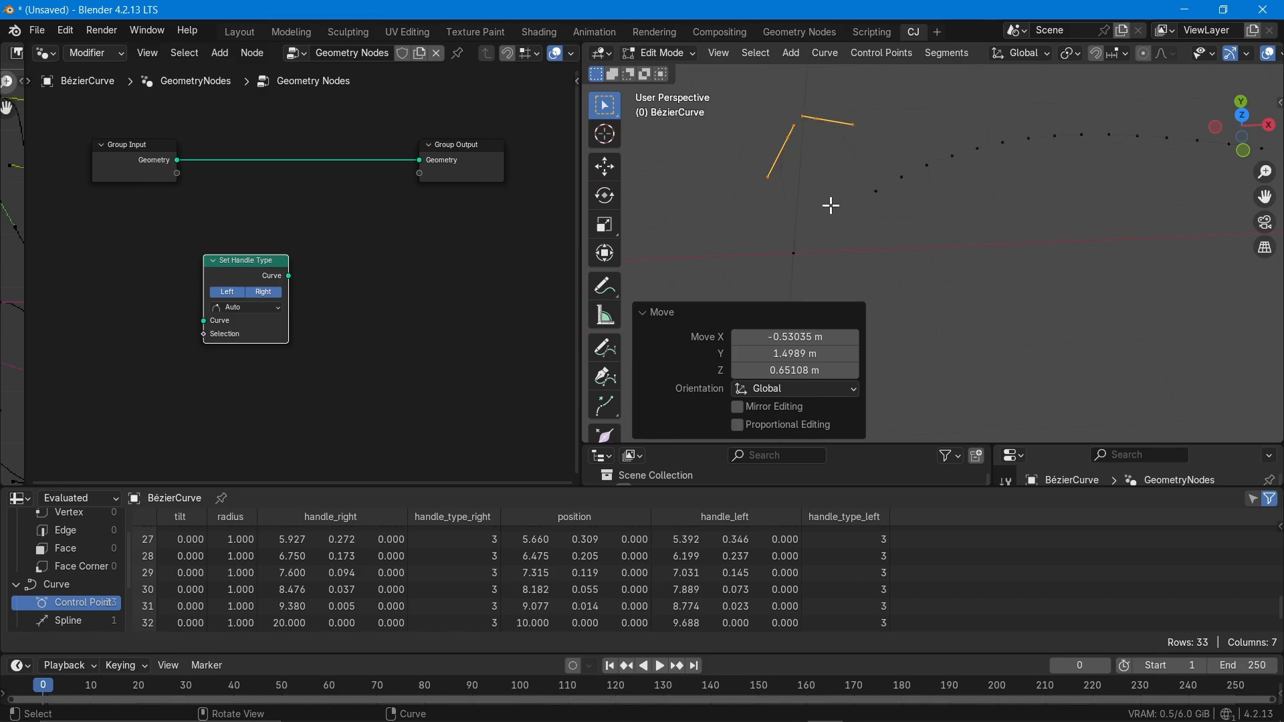
{"action": "left_click", "coordinate": [902, 302]}
{"action": "scroll", "coordinate": [902, 302], "scroll_direction": "down", "scroll_amount": 2}
{"action": "scroll", "coordinate": [1016, 187], "scroll_direction": "up", "scroll_amount": 3}
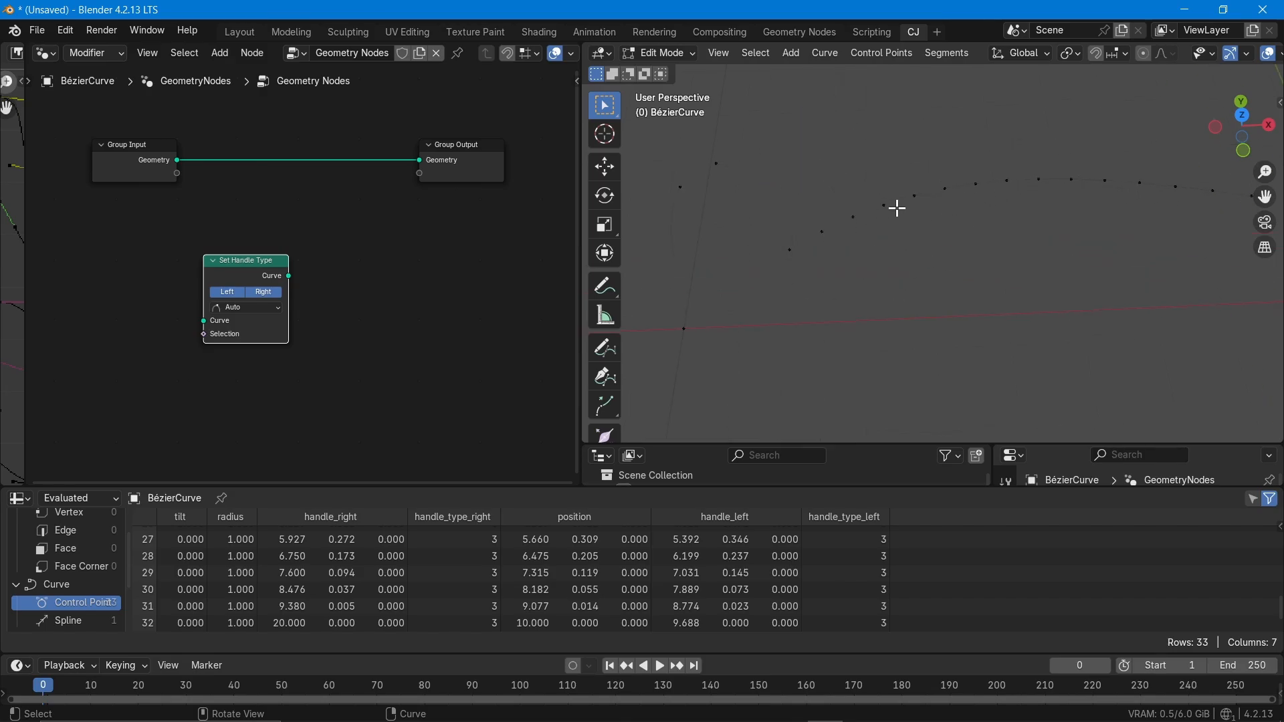
{"action": "left_click_drag", "start_coordinate": [867, 177], "coordinate": [947, 212]}
{"action": "key", "text": "v"}
{"action": "left_click", "coordinate": [894, 232]}
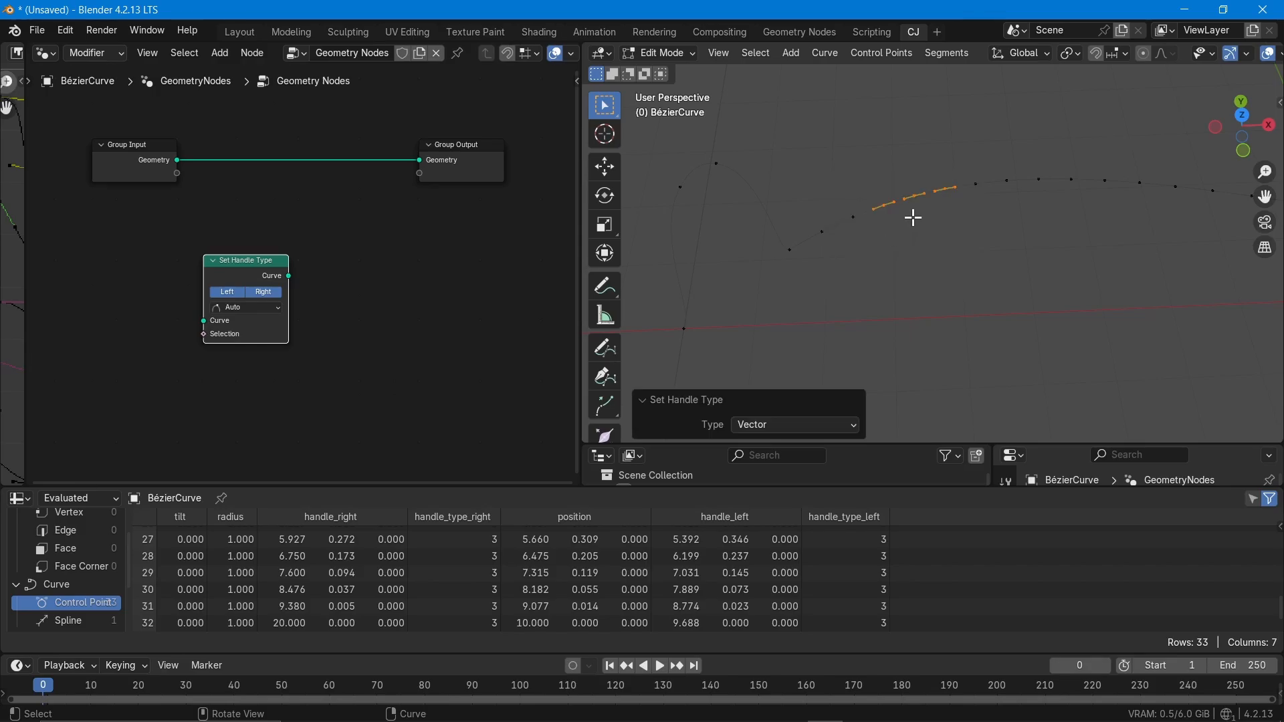
Move the three selected control points away from the curve by about -0.61 m in X, 1.52 m in Y and 0.66 m in Z.
{"action": "key", "text": "g"}
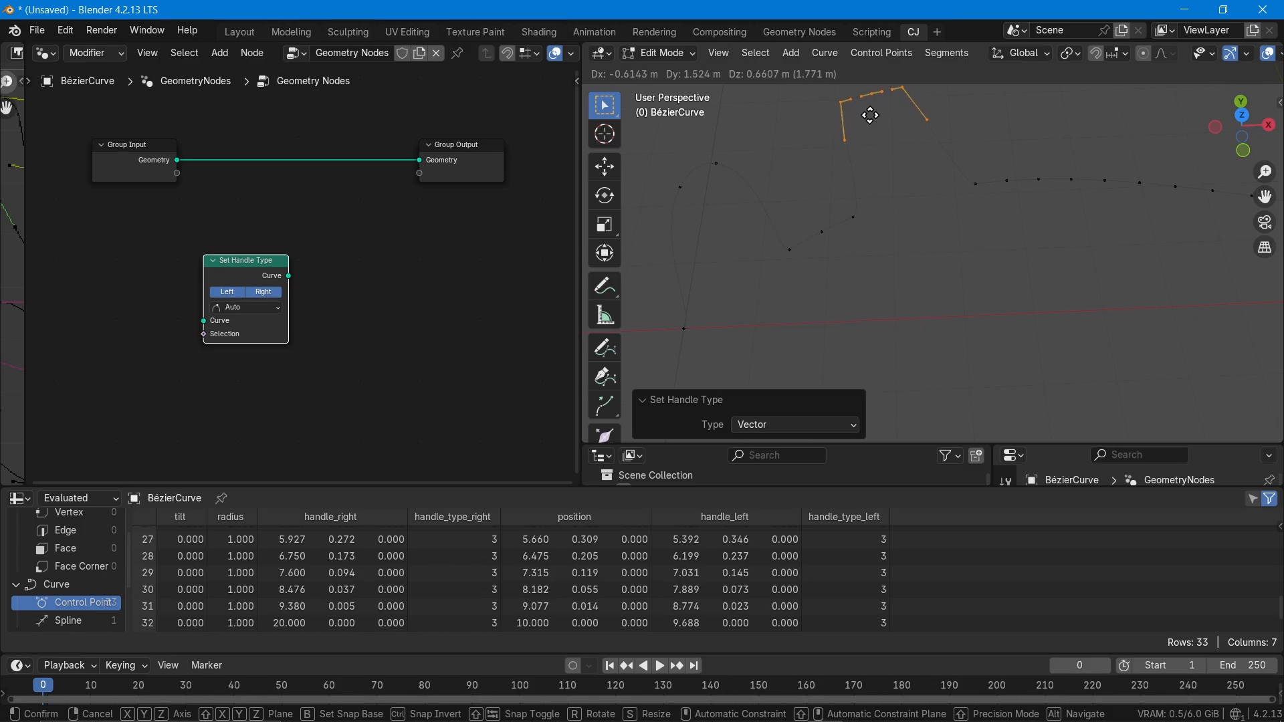
{"action": "left_click", "coordinate": [870, 115]}
{"action": "scroll", "coordinate": [935, 260], "scroll_direction": "down", "scroll_amount": 2}
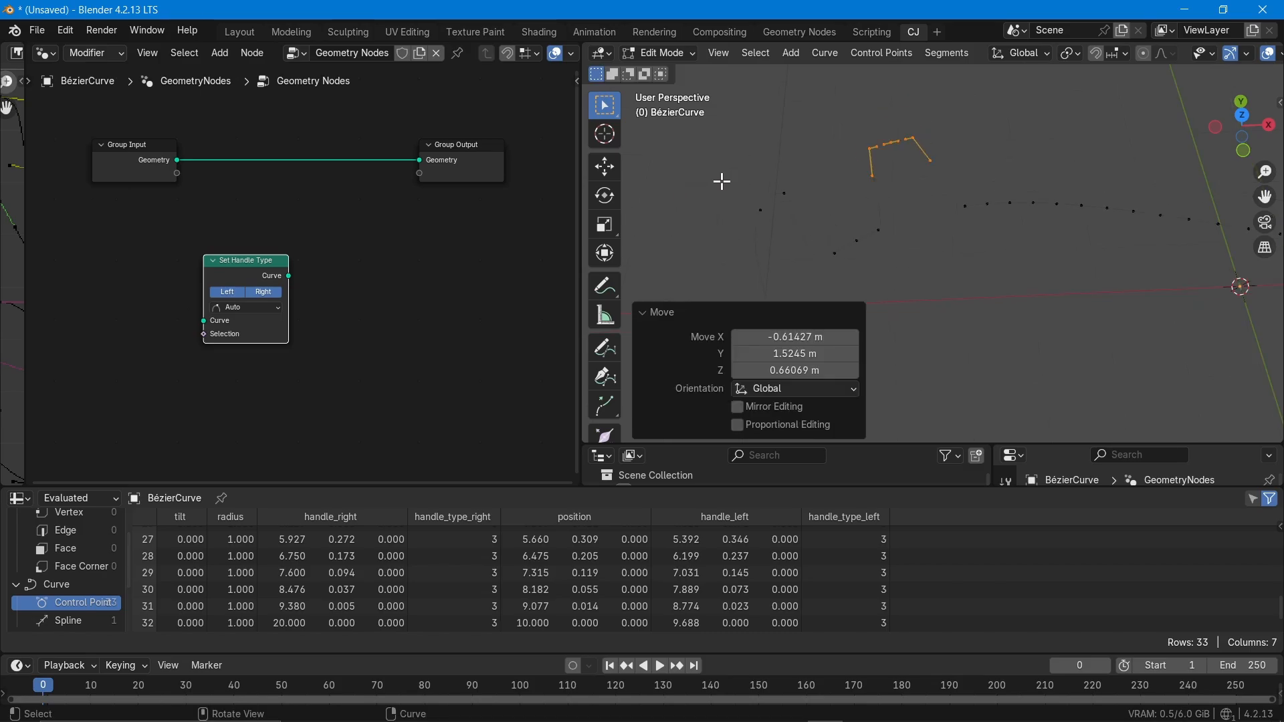
{"action": "scroll", "coordinate": [729, 182], "scroll_direction": "up", "scroll_amount": 4}
{"action": "scroll", "coordinate": [1137, 97], "scroll_direction": "up", "scroll_amount": 4}
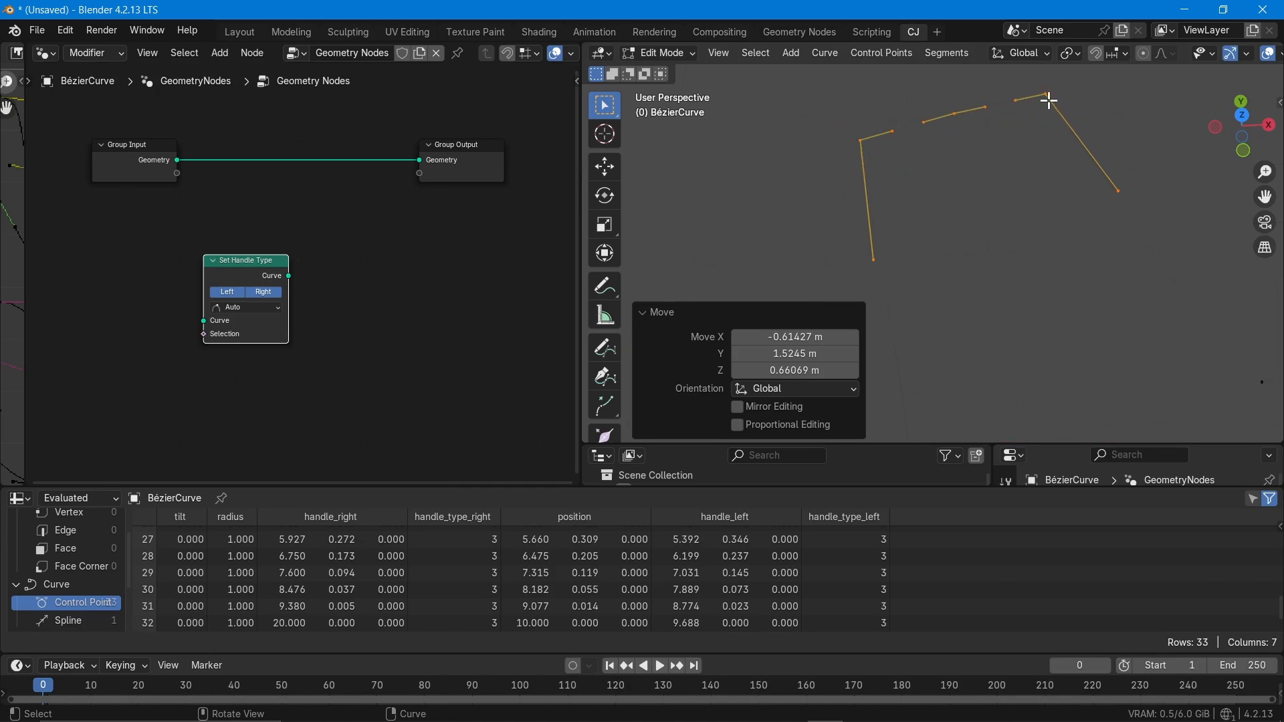
{"action": "scroll", "coordinate": [740, 143], "scroll_direction": "down", "scroll_amount": 4}
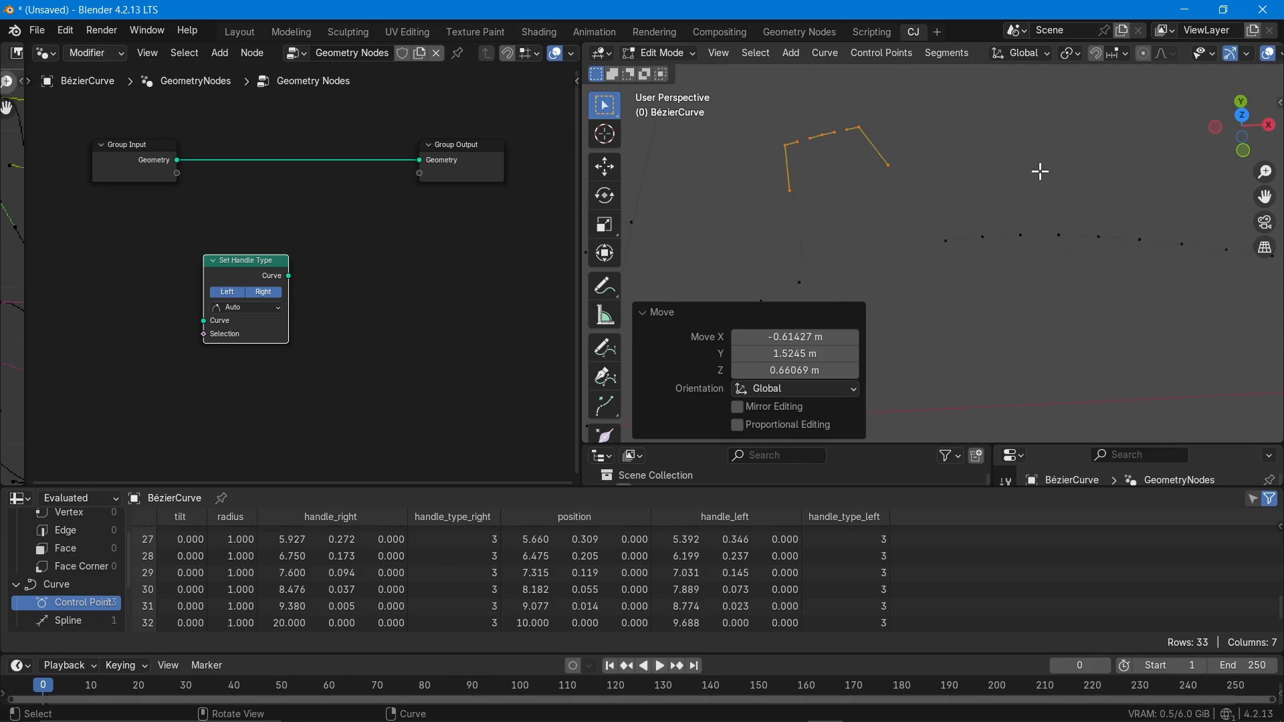
Select only two control points beyond the moved Vector group, skipping four points, and set their handle type to Aligned.
{"action": "left_click", "coordinate": [1019, 330]}
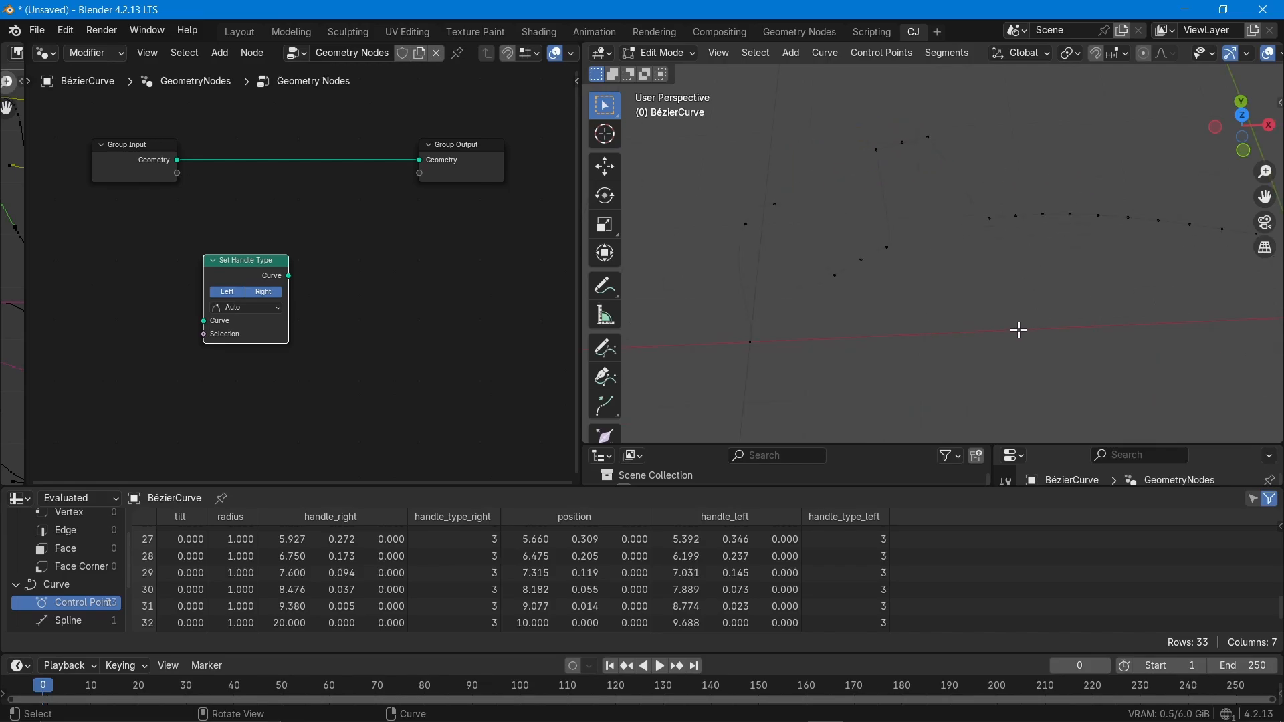
{"action": "left_click_drag", "start_coordinate": [1075, 194], "coordinate": [1132, 228]}
{"action": "key", "text": "v"}
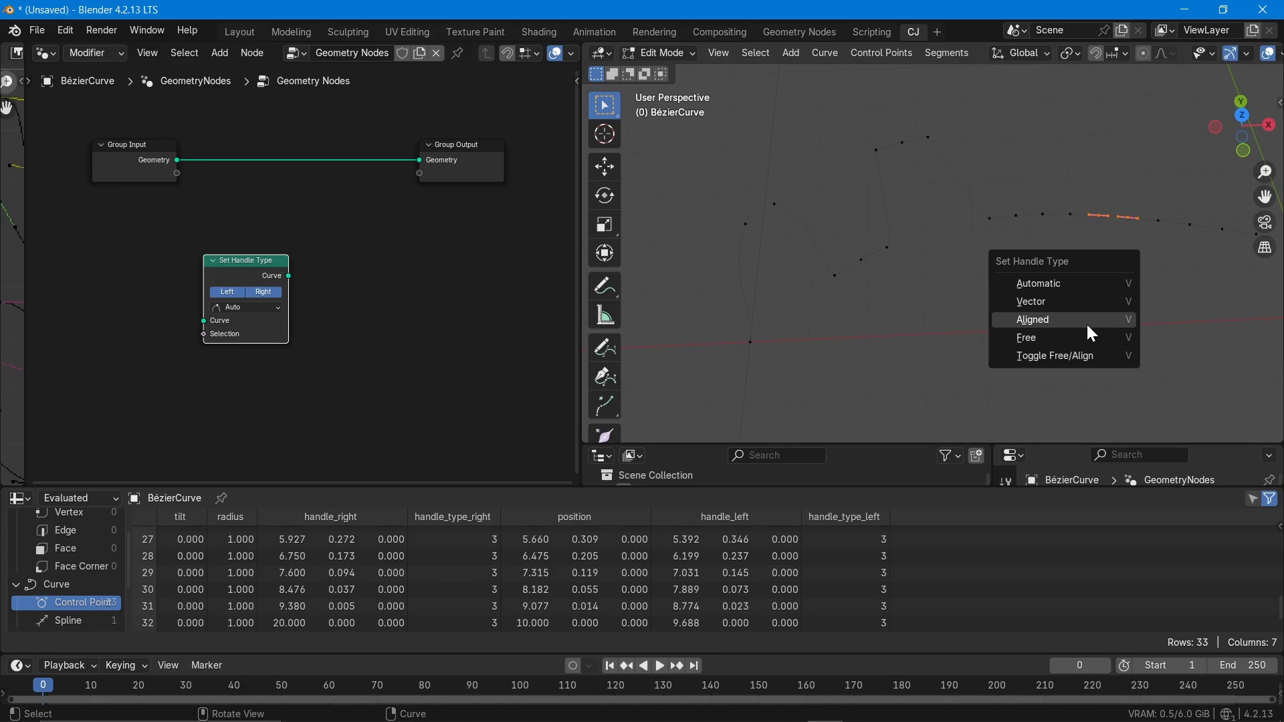
{"action": "left_click", "coordinate": [1091, 327]}
Move the two Aligned control points by about 0.02 m in X, 1.94 m in Y and 0.86 m in Z, and inspect their handles.
{"action": "key", "text": "g"}
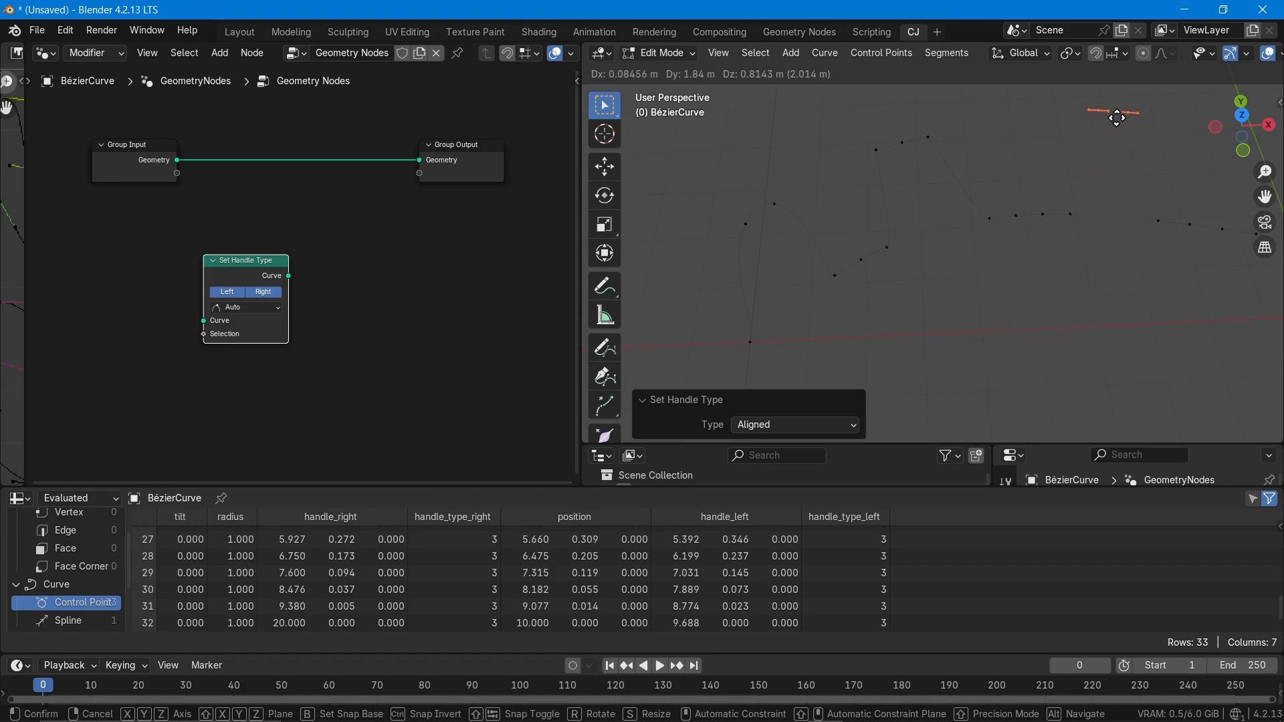
{"action": "left_click", "coordinate": [1113, 112]}
{"action": "middle_click_drag", "start_coordinate": [1089, 261], "coordinate": [1002, 254]}
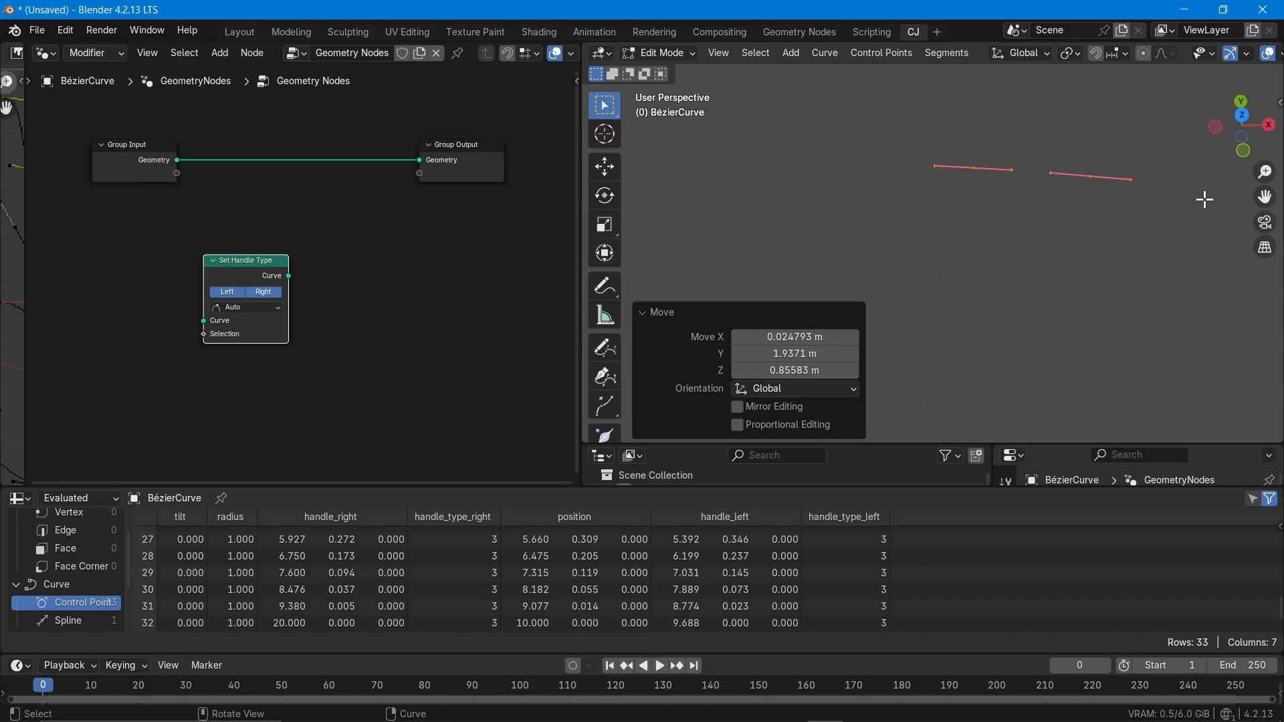
{"action": "scroll", "coordinate": [1073, 209], "scroll_direction": "down", "scroll_amount": 10}
{"action": "scroll", "coordinate": [920, 278], "scroll_direction": "up", "scroll_amount": 7}
{"action": "middle_click_drag", "start_coordinate": [905, 207], "coordinate": [963, 229]}
{"action": "scroll", "coordinate": [1048, 332], "scroll_direction": "down", "scroll_amount": 1}
{"action": "scroll", "coordinate": [1195, 195], "scroll_direction": "up", "scroll_amount": 10}
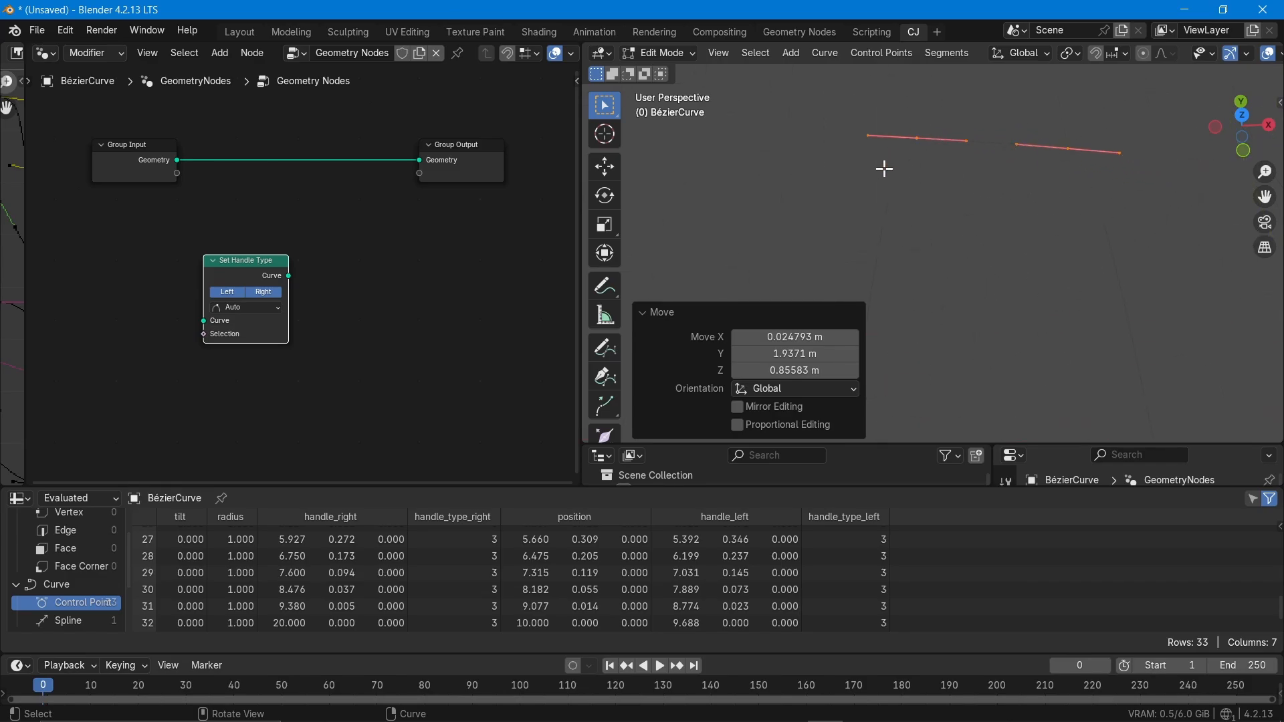
Select two control points beyond the Aligned pair, skipping three points, and set their handle type to Free.
{"action": "scroll", "coordinate": [1066, 321], "scroll_direction": "down", "scroll_amount": 5}
{"action": "key", "text": "v"}
{"action": "left_click", "coordinate": [1029, 368]}
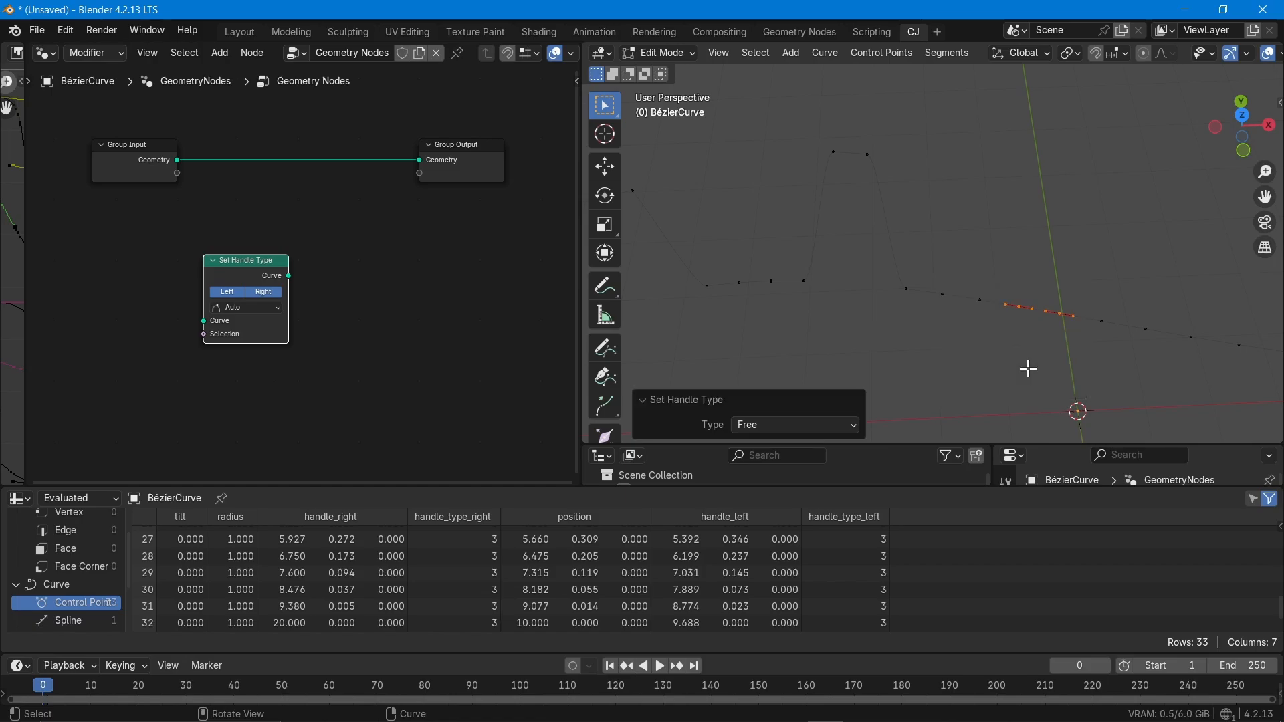
Move the two Free control points by about 0.51 m in X, 2.42 m in Y and 1.08 m in Z, and frame them.
{"action": "key", "text": "g"}
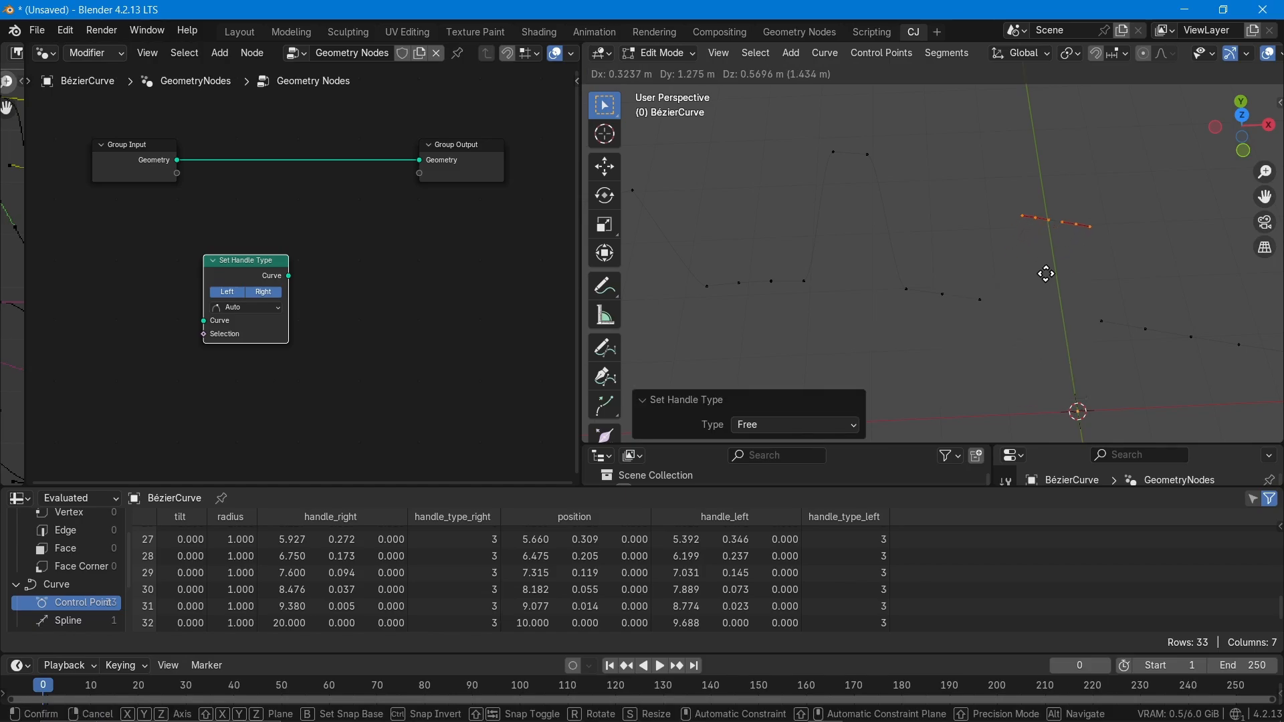
{"action": "left_click", "coordinate": [1055, 200]}
{"action": "key", "text": "KP_Decimal"}
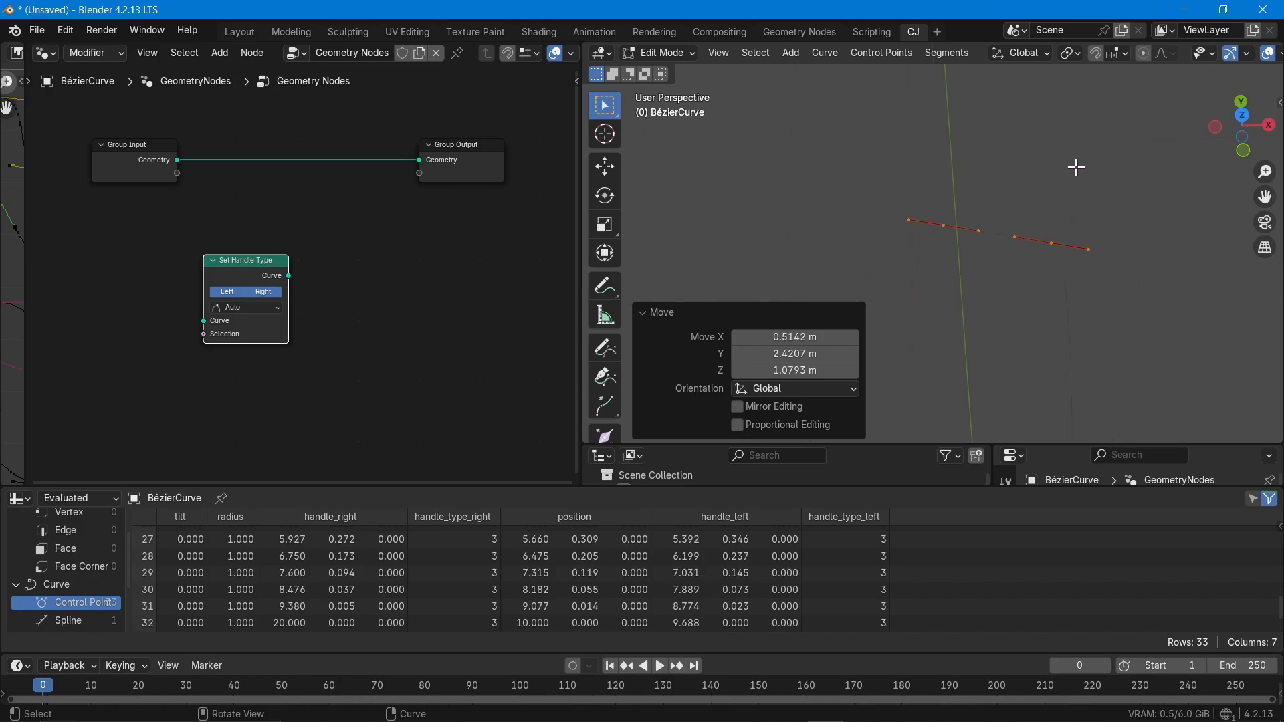
Set only the first point of the moved pair to Free and move it by about 0.69 m in X, 0.64 m in Y and 0.30 m in Z.
{"action": "left_click", "coordinate": [971, 312]}
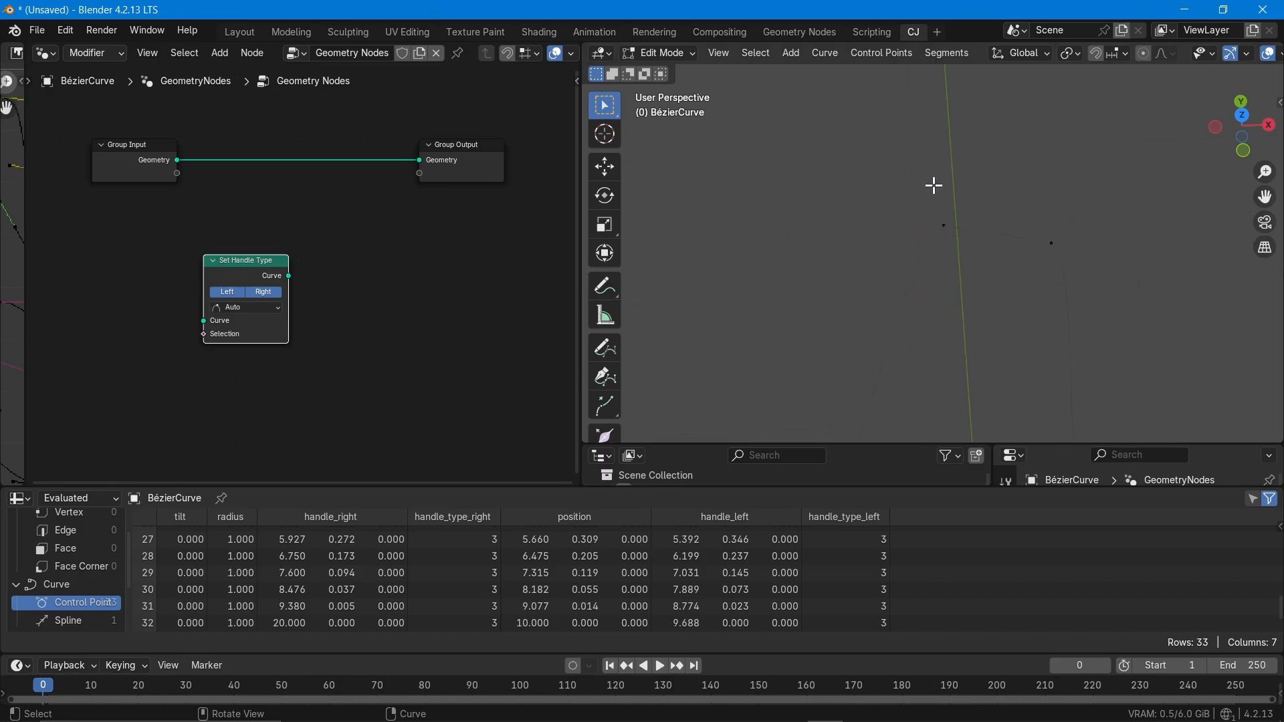
{"action": "left_click_drag", "start_coordinate": [934, 187], "coordinate": [991, 285]}
{"action": "key", "text": "v"}
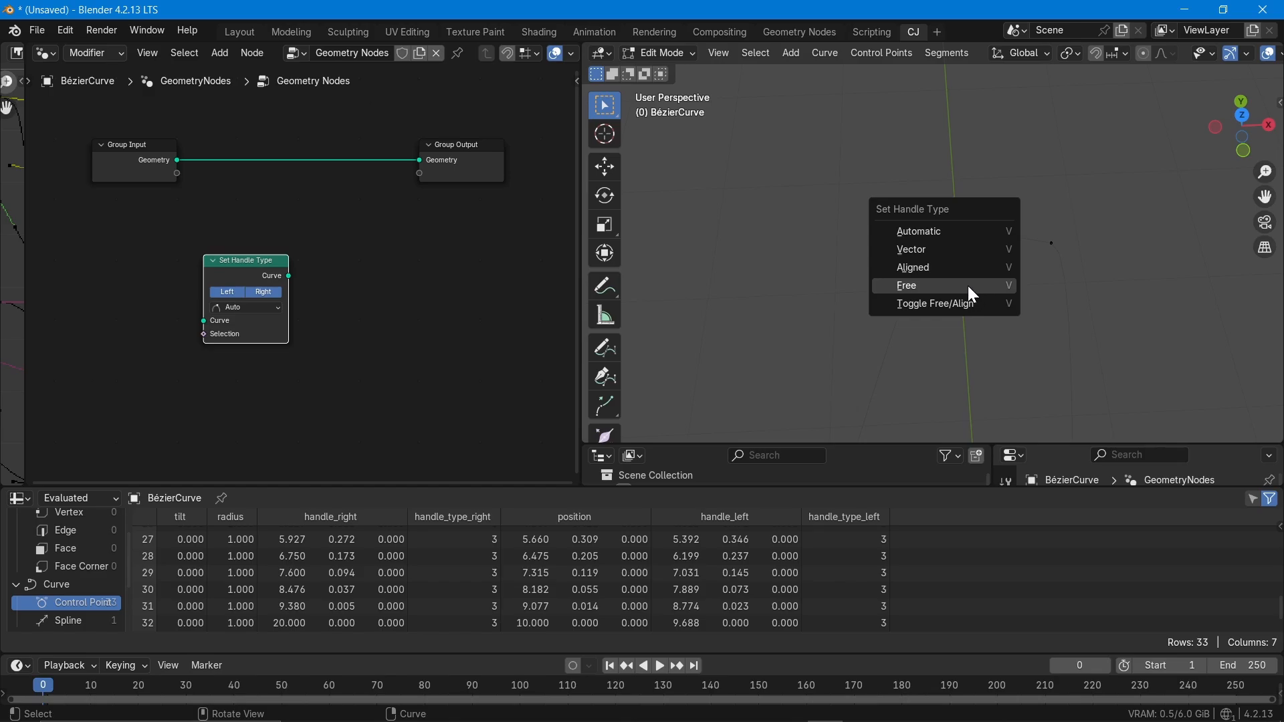
{"action": "left_click", "coordinate": [969, 289]}
{"action": "key", "text": "g"}
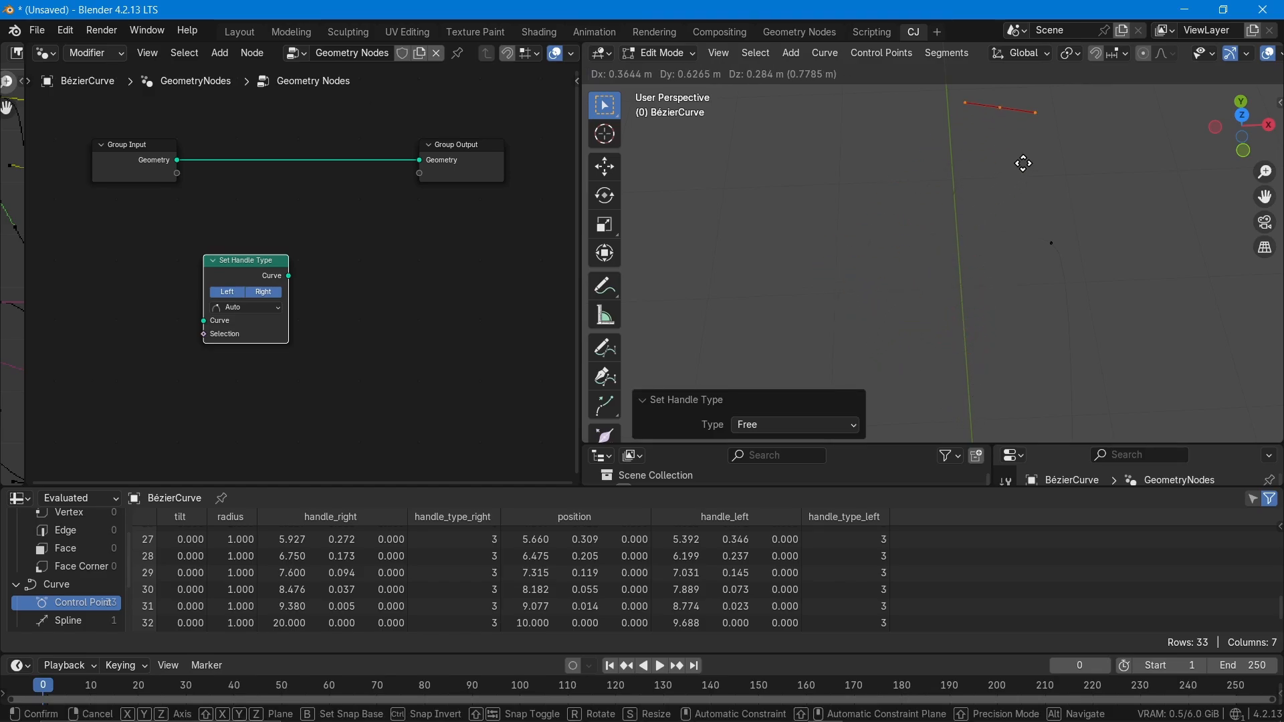
{"action": "left_click", "coordinate": [1076, 160]}
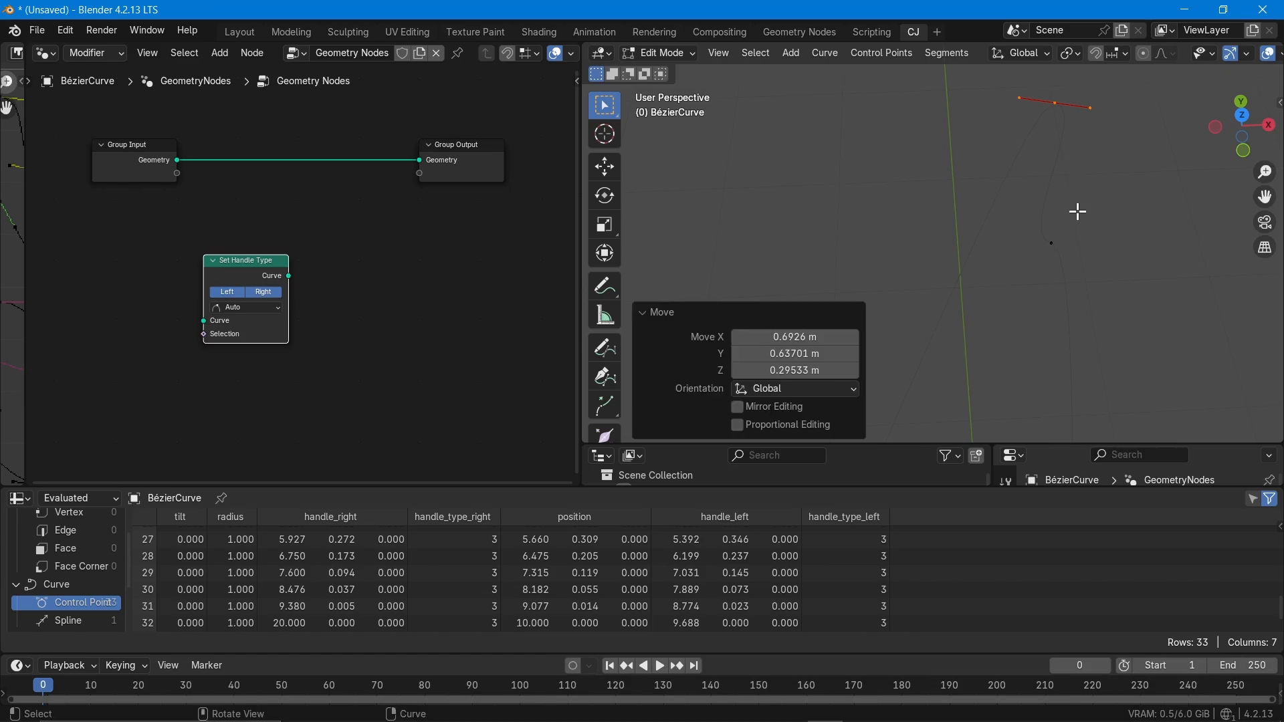
Select only two control points past the raised Free pair, skipping four points, and set their handle type to Vector.
{"action": "left_click", "coordinate": [1075, 287]}
{"action": "scroll", "coordinate": [1007, 301], "scroll_direction": "up", "scroll_amount": 2}
{"action": "scroll", "coordinate": [1008, 274], "scroll_direction": "up", "scroll_amount": 1}
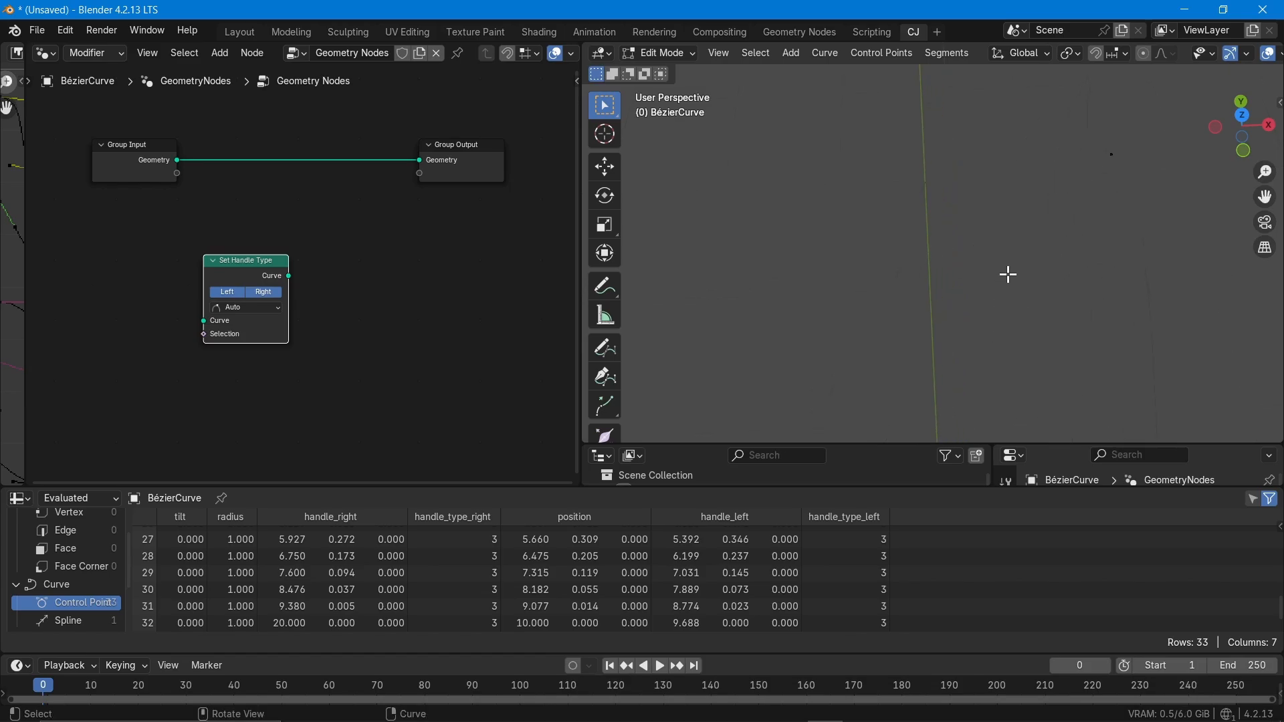
{"action": "scroll", "coordinate": [1008, 275], "scroll_direction": "down", "scroll_amount": 5}
{"action": "middle_click_drag", "start_coordinate": [1008, 275], "coordinate": [956, 396], "text": "shift"}
{"action": "scroll", "coordinate": [1007, 284], "scroll_direction": "up", "scroll_amount": 2}
{"action": "scroll", "coordinate": [981, 310], "scroll_direction": "down", "scroll_amount": 6}
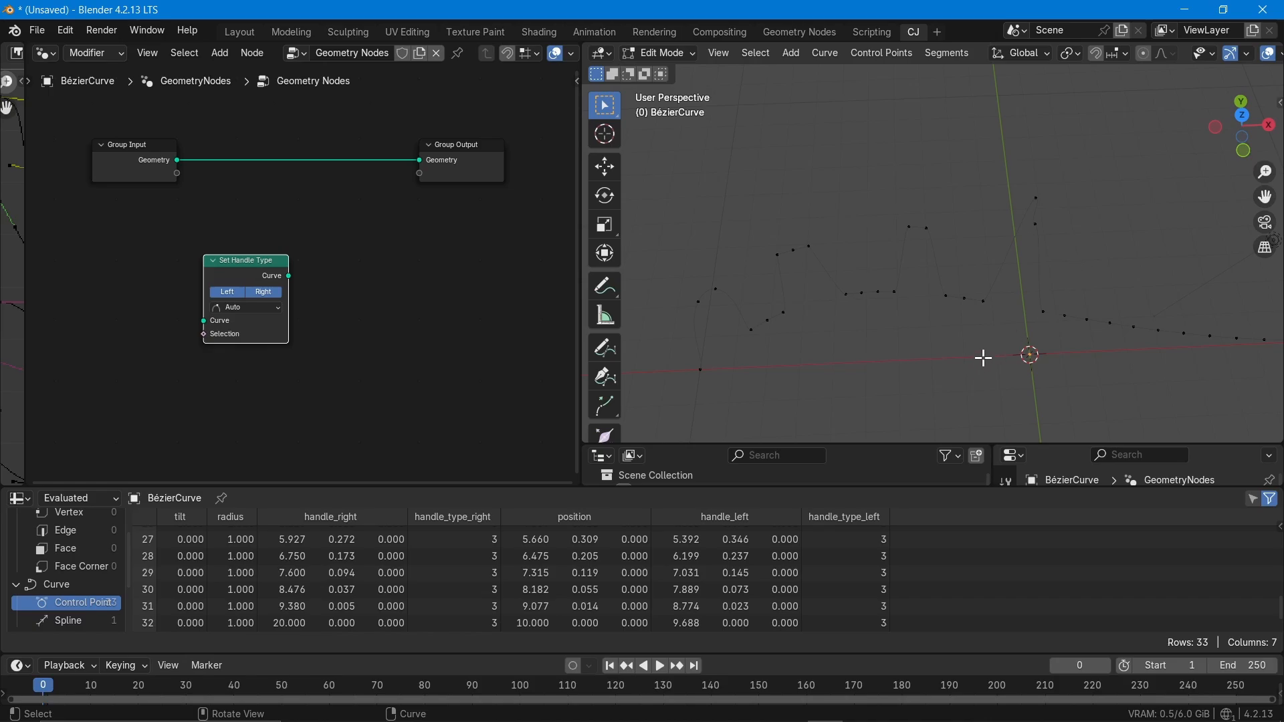
{"action": "scroll", "coordinate": [983, 355], "scroll_direction": "down", "scroll_amount": 2}
{"action": "scroll", "coordinate": [771, 195], "scroll_direction": "down", "scroll_amount": 3}
{"action": "scroll", "coordinate": [1024, 353], "scroll_direction": "up", "scroll_amount": 2}
{"action": "scroll", "coordinate": [931, 291], "scroll_direction": "up", "scroll_amount": 5}
{"action": "scroll", "coordinate": [931, 291], "scroll_direction": "up", "scroll_amount": 1}
{"action": "scroll", "coordinate": [844, 189], "scroll_direction": "down", "scroll_amount": 6}
{"action": "scroll", "coordinate": [987, 147], "scroll_direction": "down", "scroll_amount": 1}
{"action": "scroll", "coordinate": [1000, 133], "scroll_direction": "down", "scroll_amount": 2}
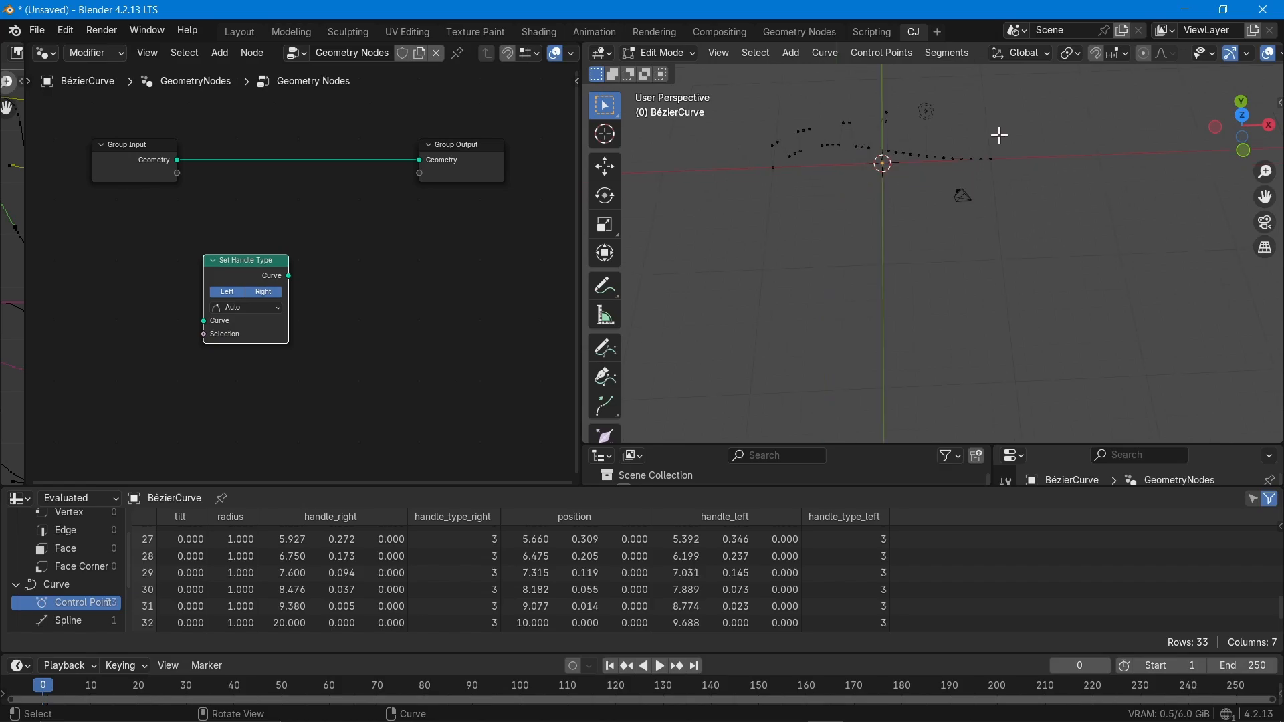
{"action": "scroll", "coordinate": [996, 95], "scroll_direction": "up", "scroll_amount": 3}
{"action": "left_click_drag", "start_coordinate": [850, 180], "coordinate": [885, 204]}
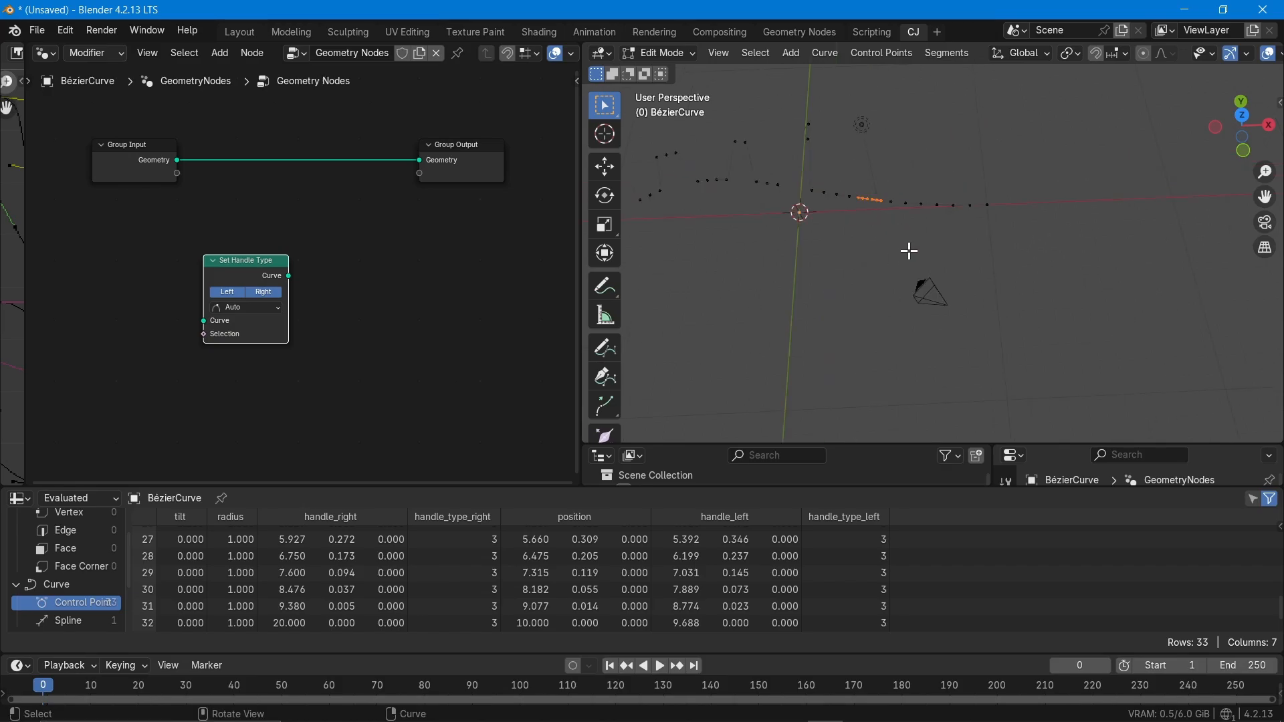
{"action": "key", "text": "v"}
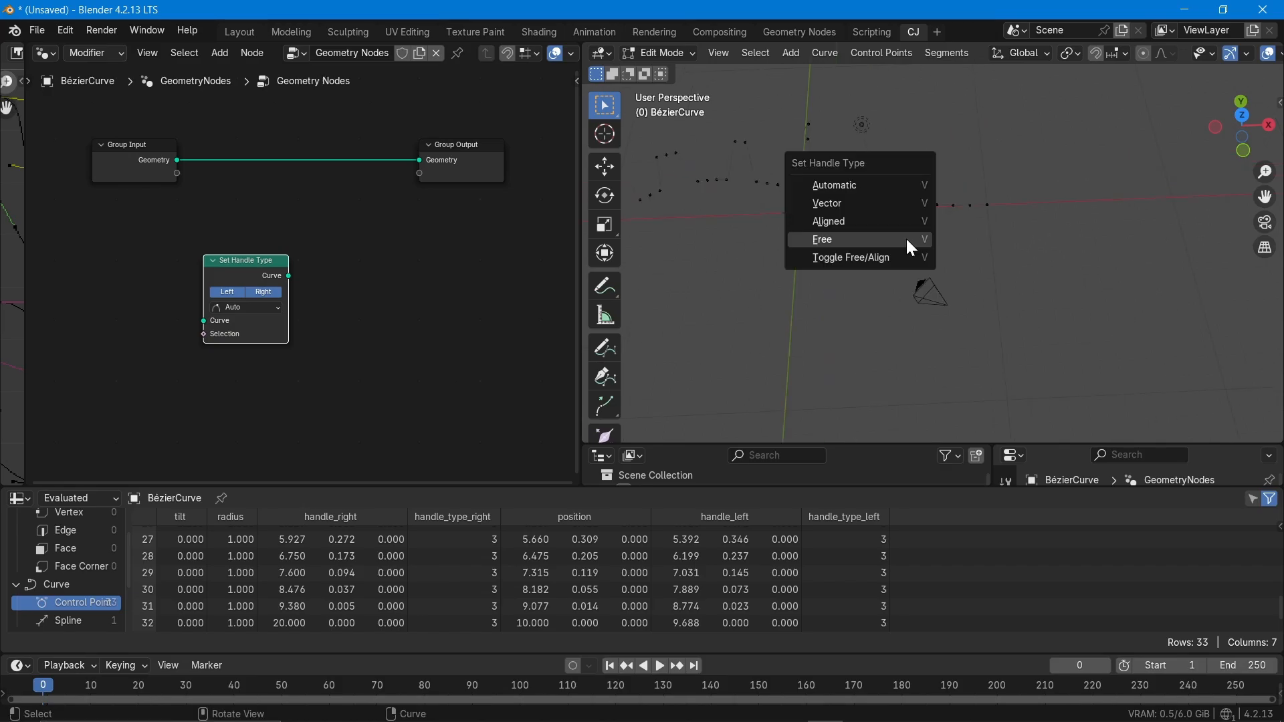
{"action": "left_click", "coordinate": [901, 201]}
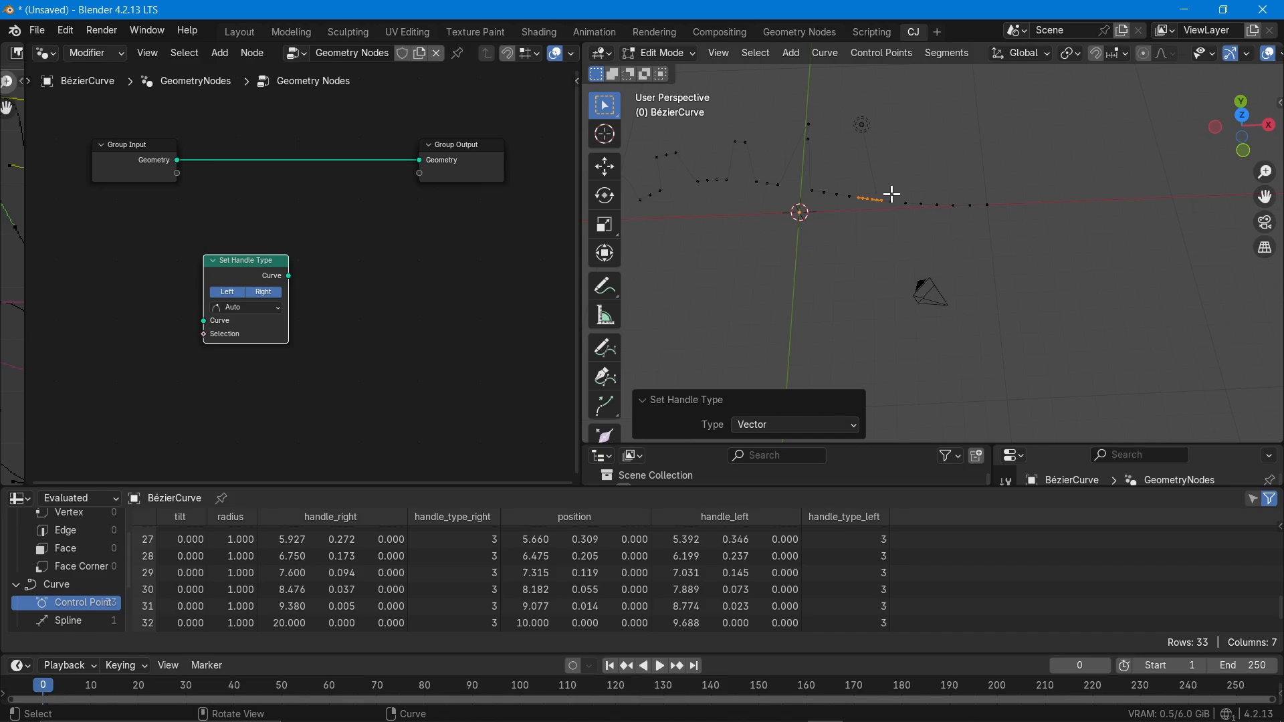
Move the two selected Vector control points by about -0.95 m in X, -4.99 m in Y and -2.22 m in Z, and deselect them.
{"action": "key", "text": "g"}
{"action": "left_click", "coordinate": [877, 293]}
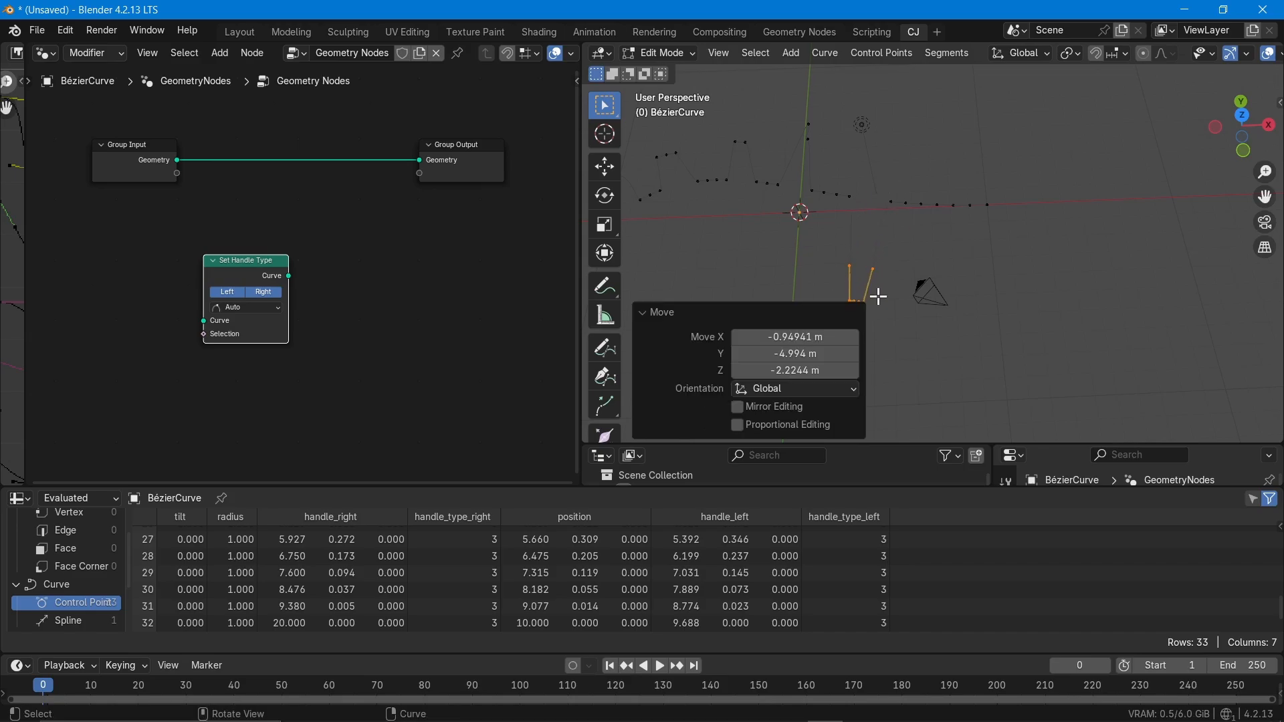
{"action": "left_click", "coordinate": [986, 232]}
Select the last five control points at the curve's end and set their handle type to Aligned.
{"action": "left_click_drag", "start_coordinate": [917, 171], "coordinate": [996, 237]}
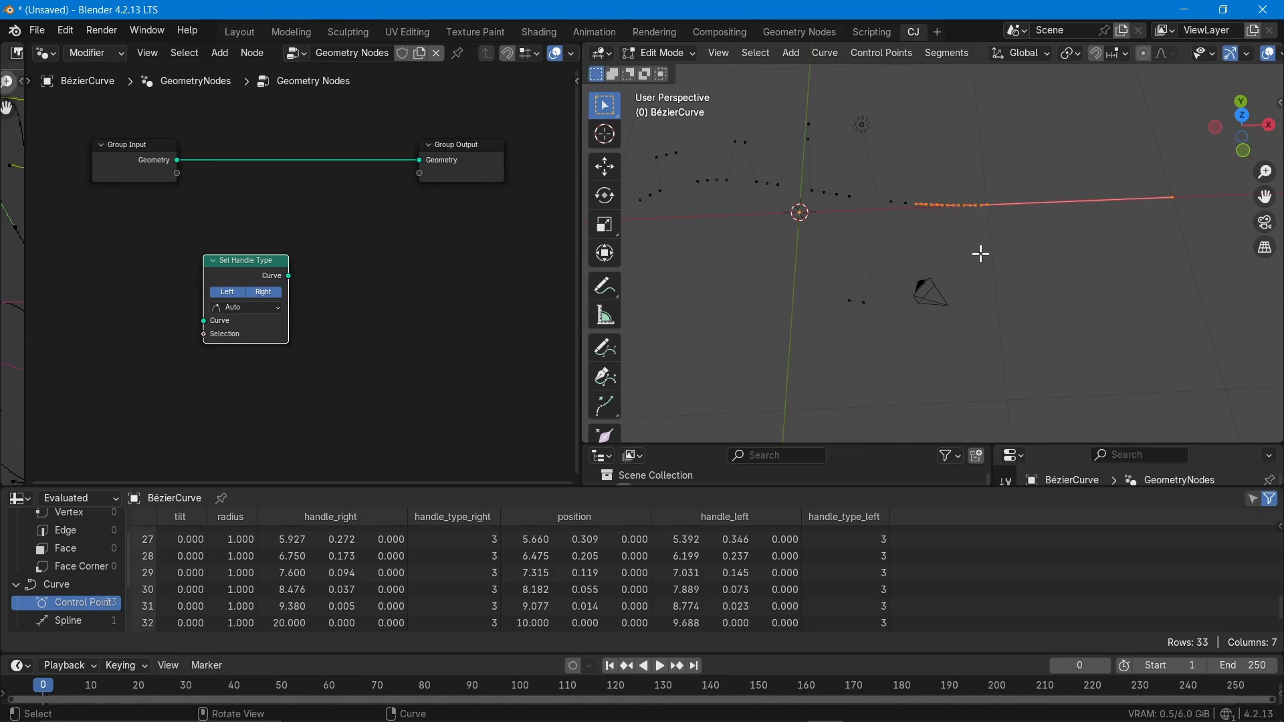
{"action": "key", "text": "v"}
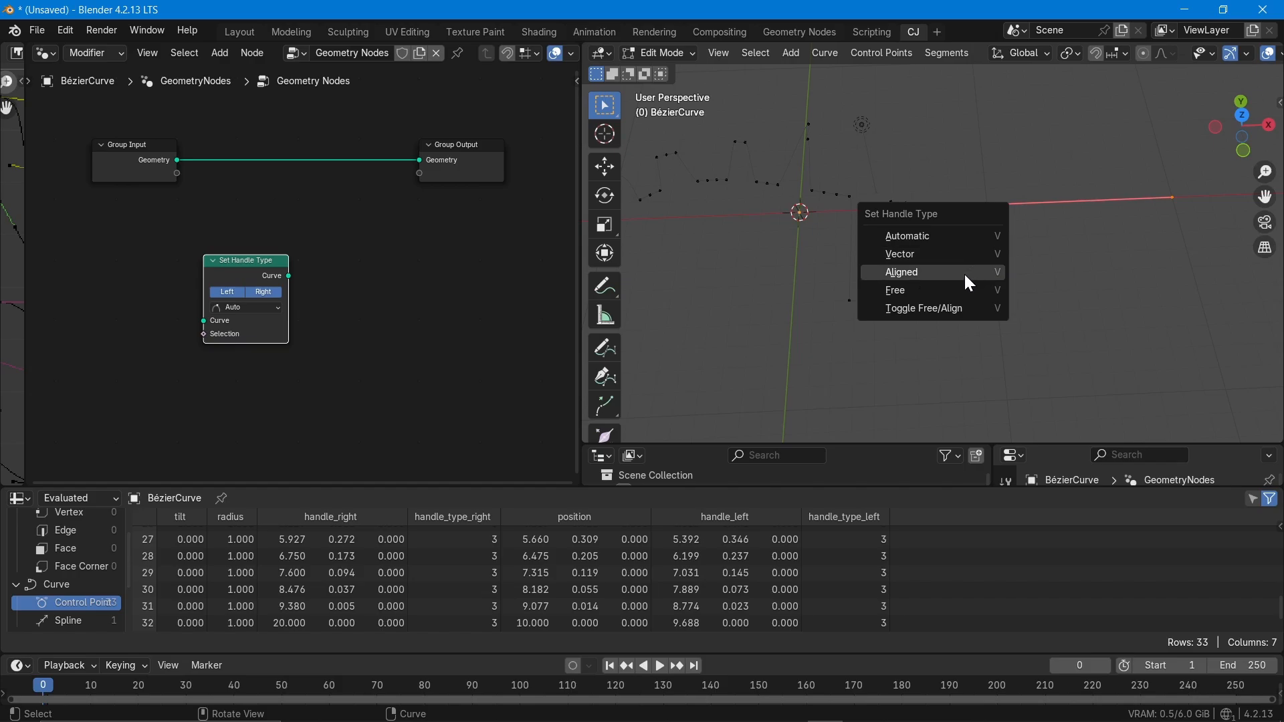
{"action": "left_click", "coordinate": [966, 269]}
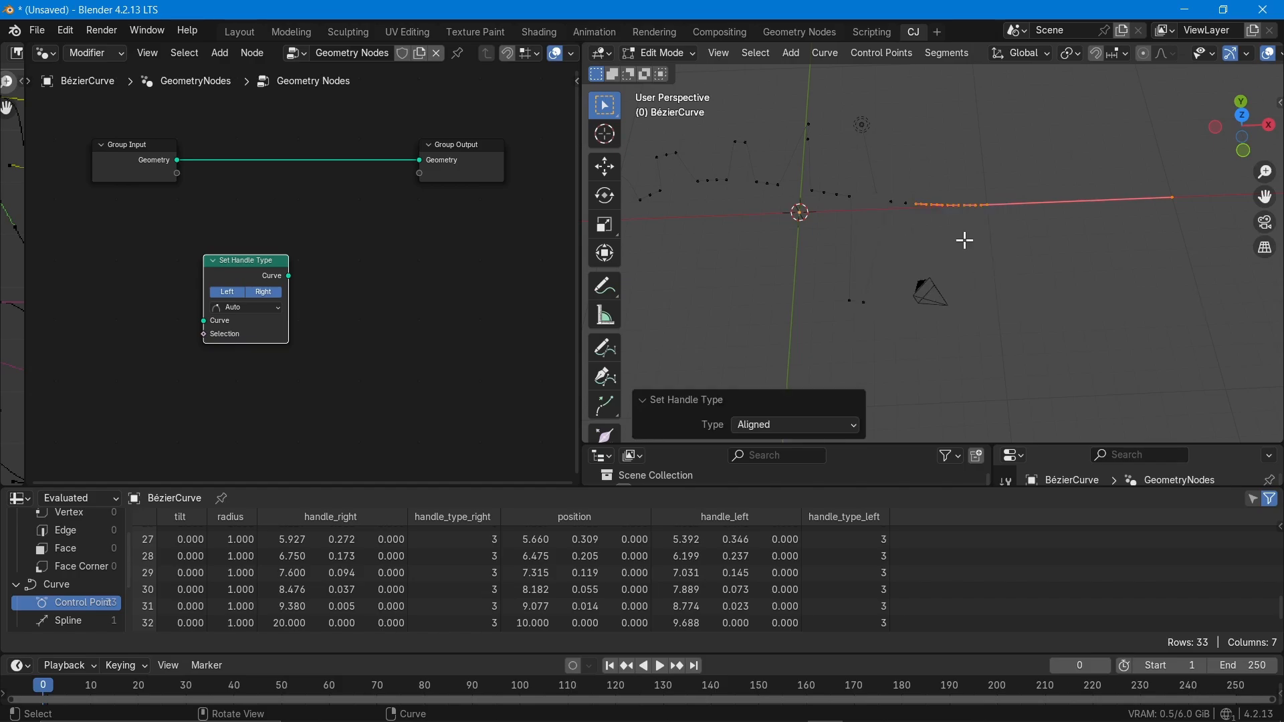
Move the last five control points by about 1.96 m in X, 3.71 m in Y and 1.68 m in Z, and inspect their handles.
{"action": "key", "text": "g"}
{"action": "left_click", "coordinate": [997, 161]}
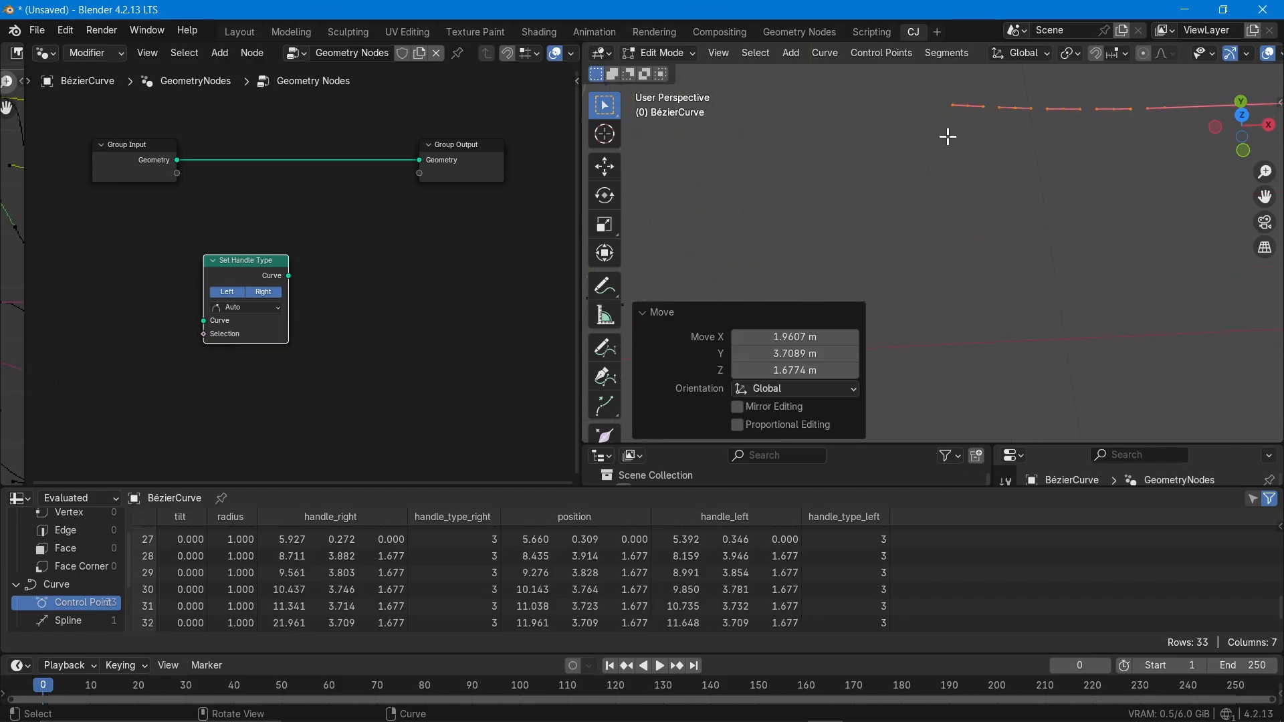
{"action": "scroll", "coordinate": [948, 137], "scroll_direction": "up", "scroll_amount": 4}
{"action": "scroll", "coordinate": [948, 136], "scroll_direction": "down", "scroll_amount": 6}
{"action": "scroll", "coordinate": [974, 109], "scroll_direction": "up", "scroll_amount": 13}
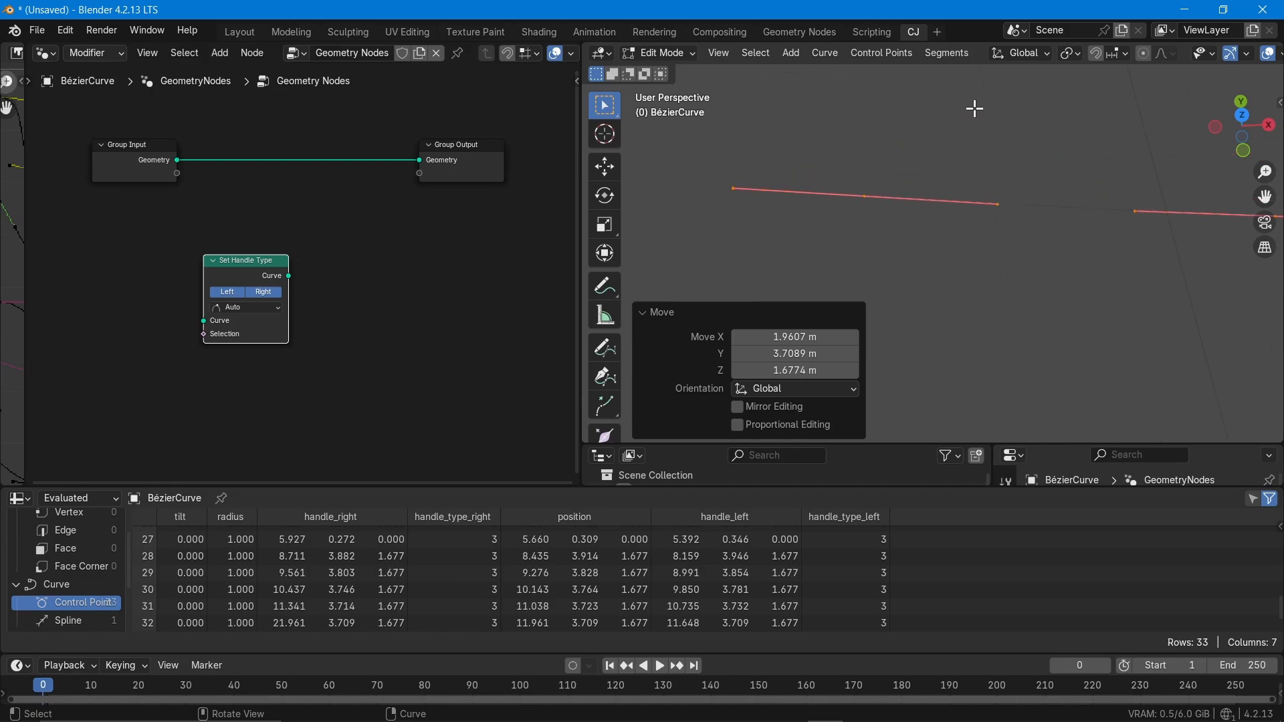
{"action": "scroll", "coordinate": [975, 109], "scroll_direction": "down", "scroll_amount": 8}
{"action": "scroll", "coordinate": [1135, 209], "scroll_direction": "down", "scroll_amount": 1}
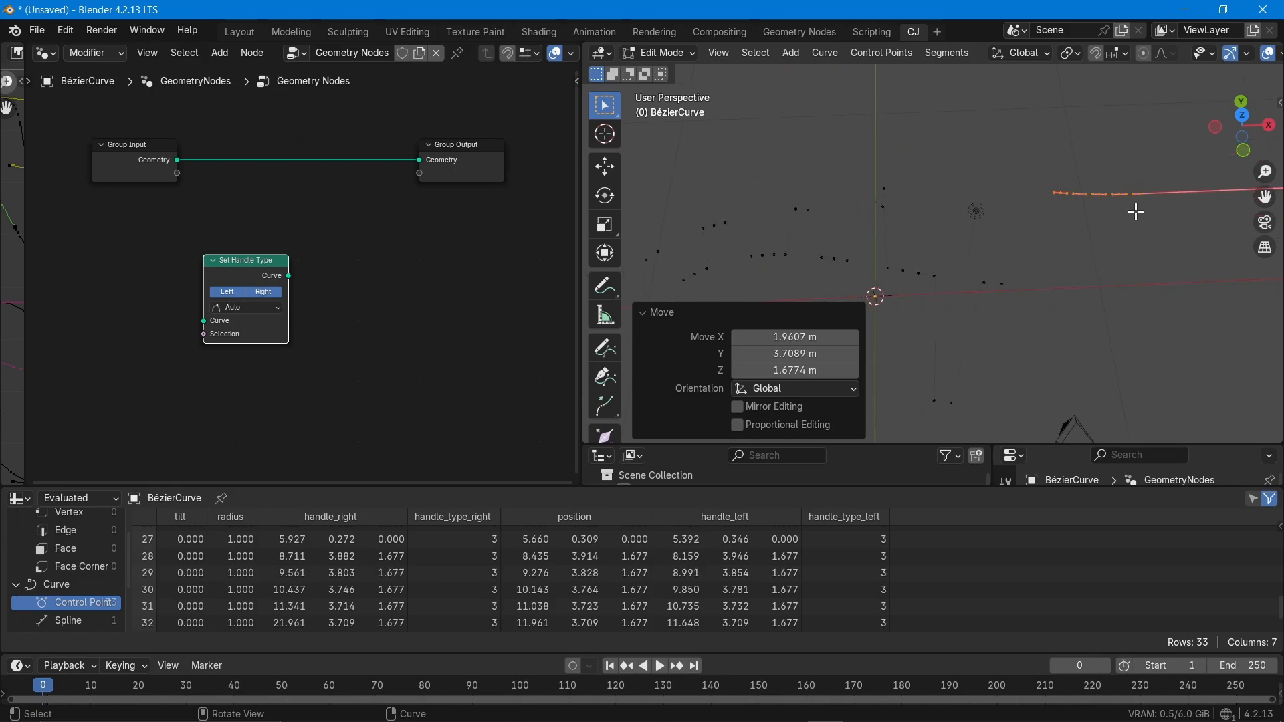
Deselect all control points and return the whole curve to Object Mode.
{"action": "scroll", "coordinate": [1136, 211], "scroll_direction": "down", "scroll_amount": 2}
{"action": "left_click", "coordinate": [895, 342]}
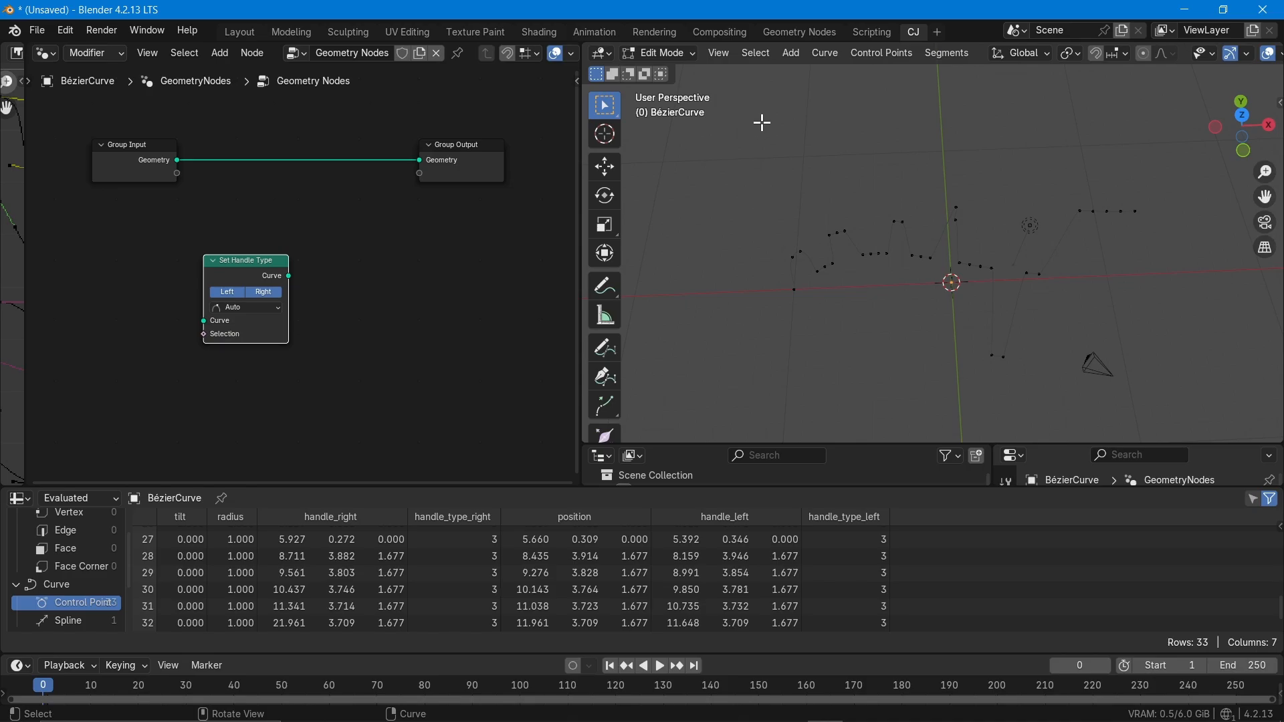
{"action": "key", "text": "Tab"}
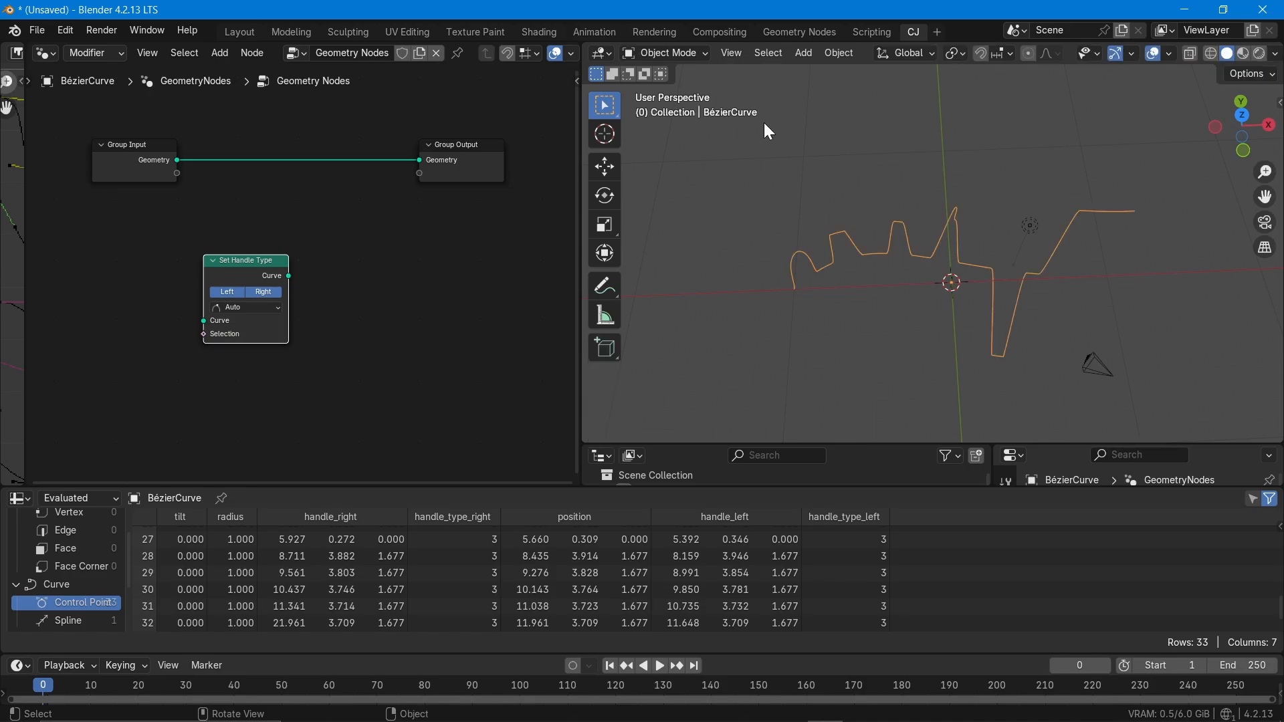
Examine the curve's shape in the viewport, from its first bends to the loop near the middle and the whole length.
{"action": "scroll", "coordinate": [792, 256], "scroll_direction": "up", "scroll_amount": 3}
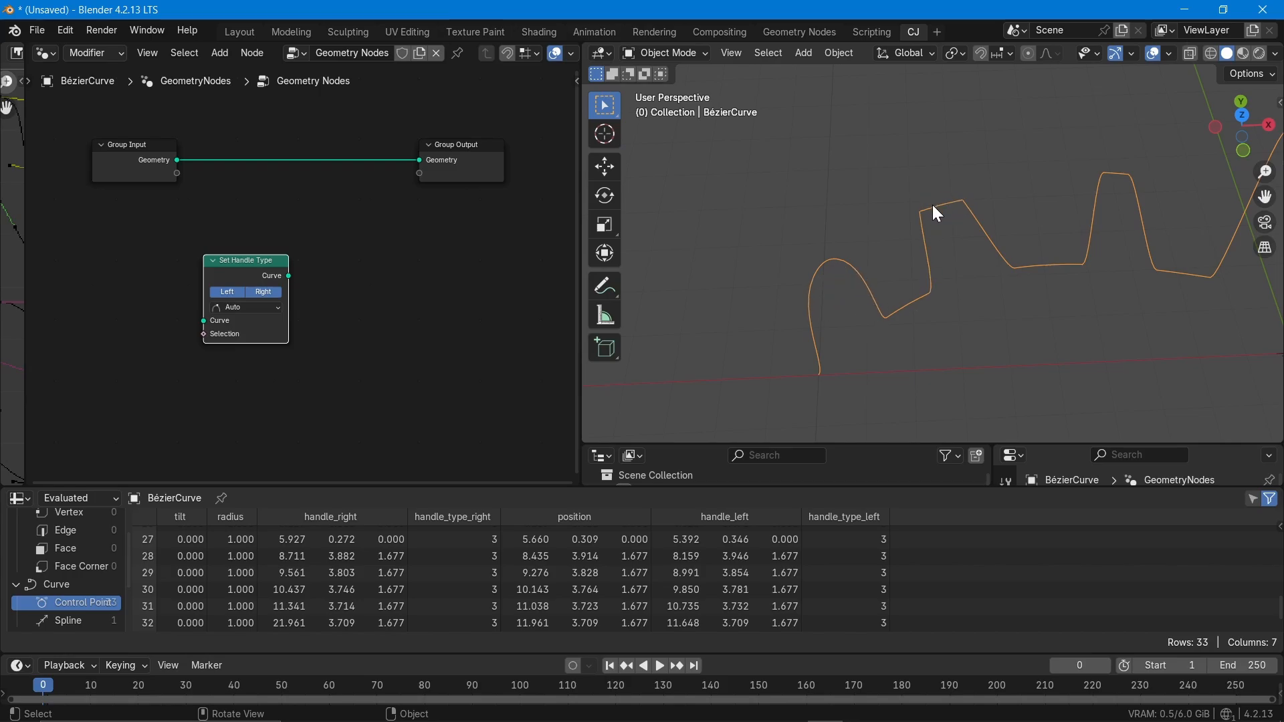
{"action": "scroll", "coordinate": [788, 270], "scroll_direction": "down", "scroll_amount": 2}
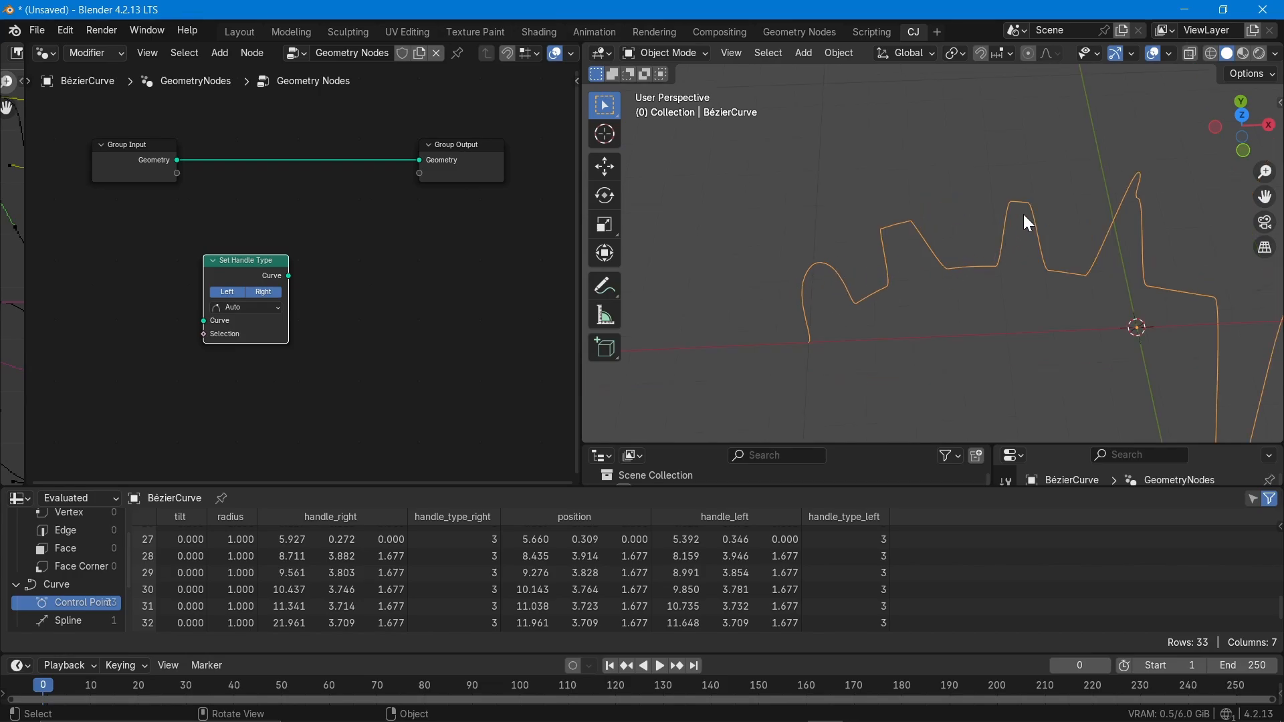
{"action": "scroll", "coordinate": [1028, 200], "scroll_direction": "up", "scroll_amount": 1}
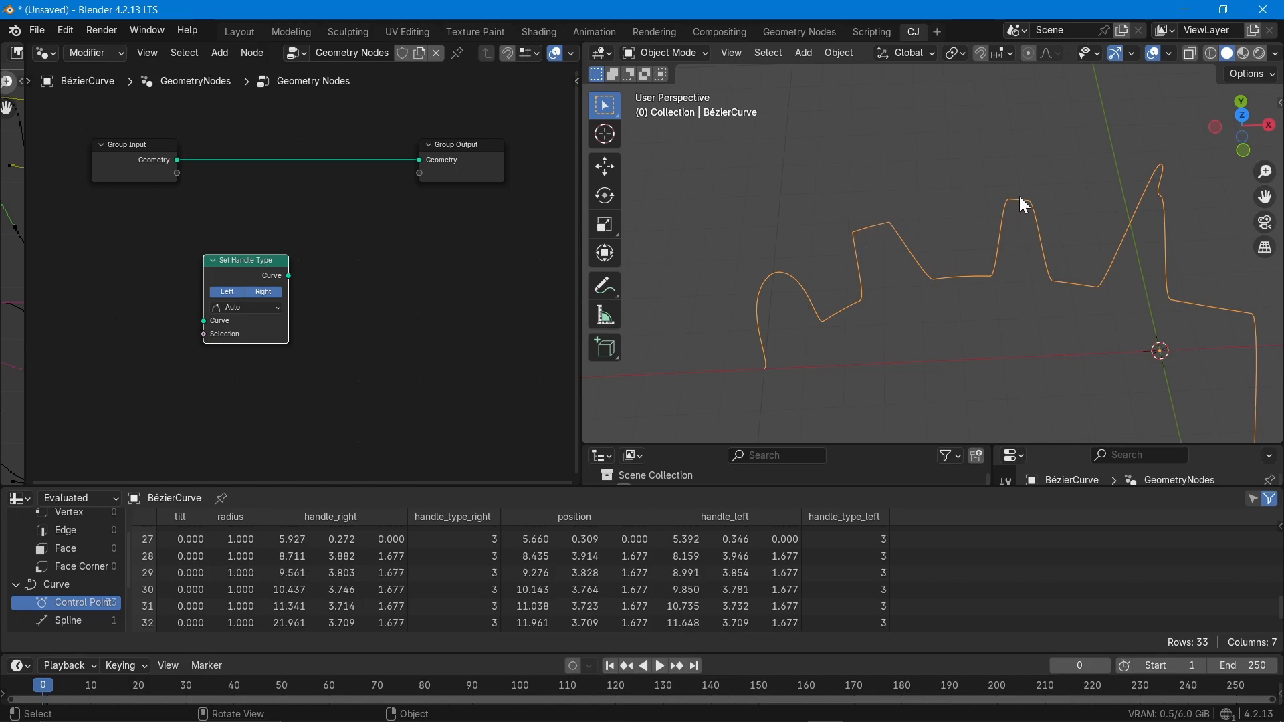
{"action": "scroll", "coordinate": [1167, 181], "scroll_direction": "up", "scroll_amount": 7}
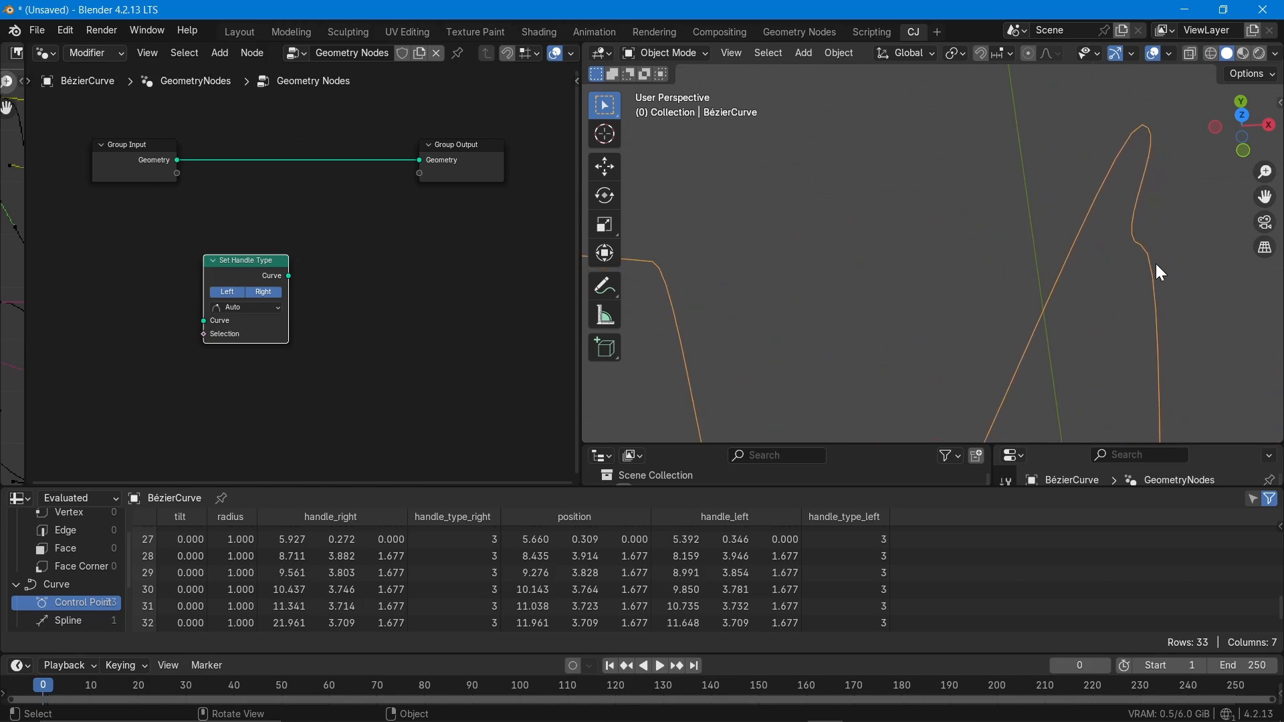
{"action": "scroll", "coordinate": [1149, 203], "scroll_direction": "down", "scroll_amount": 6}
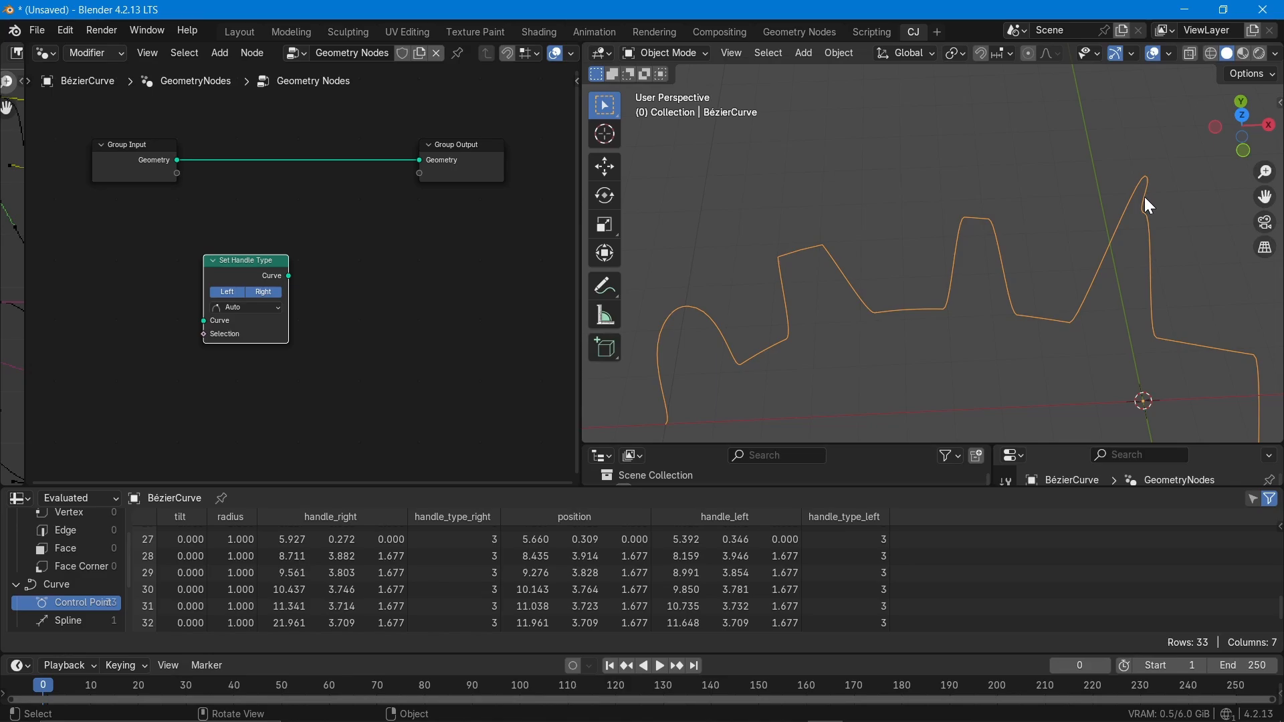
{"action": "middle_click_drag", "start_coordinate": [1108, 295], "coordinate": [1140, 436]}
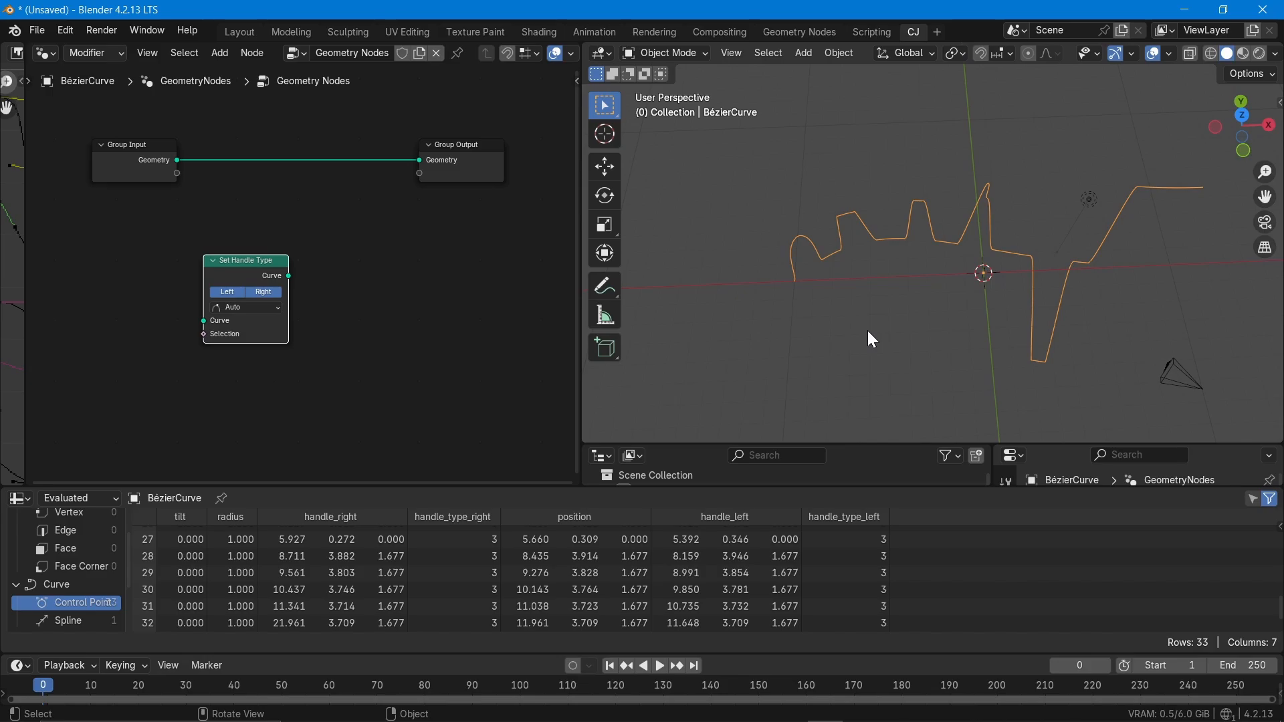
Reveal the full handle-type reference image beside the viewport and compare its Auto, Vector, Align and Free examples with the curve's sections.
{"action": "left_click_drag", "start_coordinate": [26, 275], "coordinate": [490, 275]}
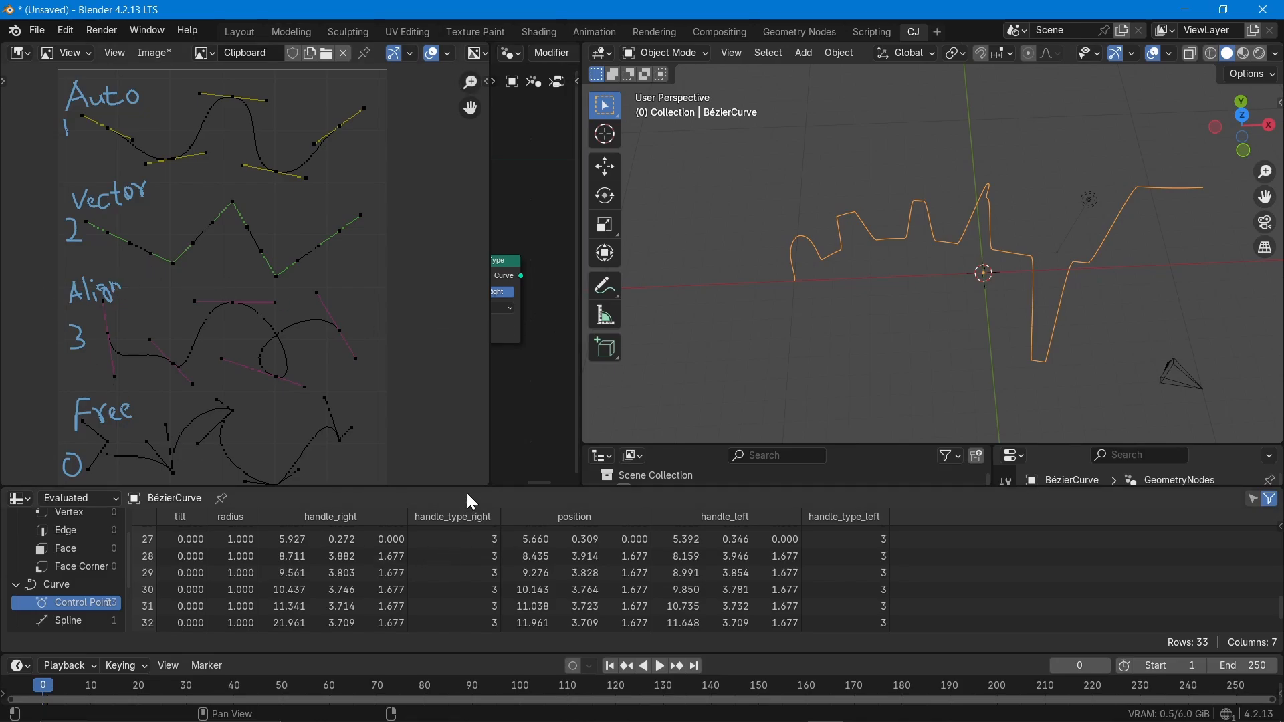
{"action": "left_click_drag", "start_coordinate": [467, 488], "coordinate": [455, 600]}
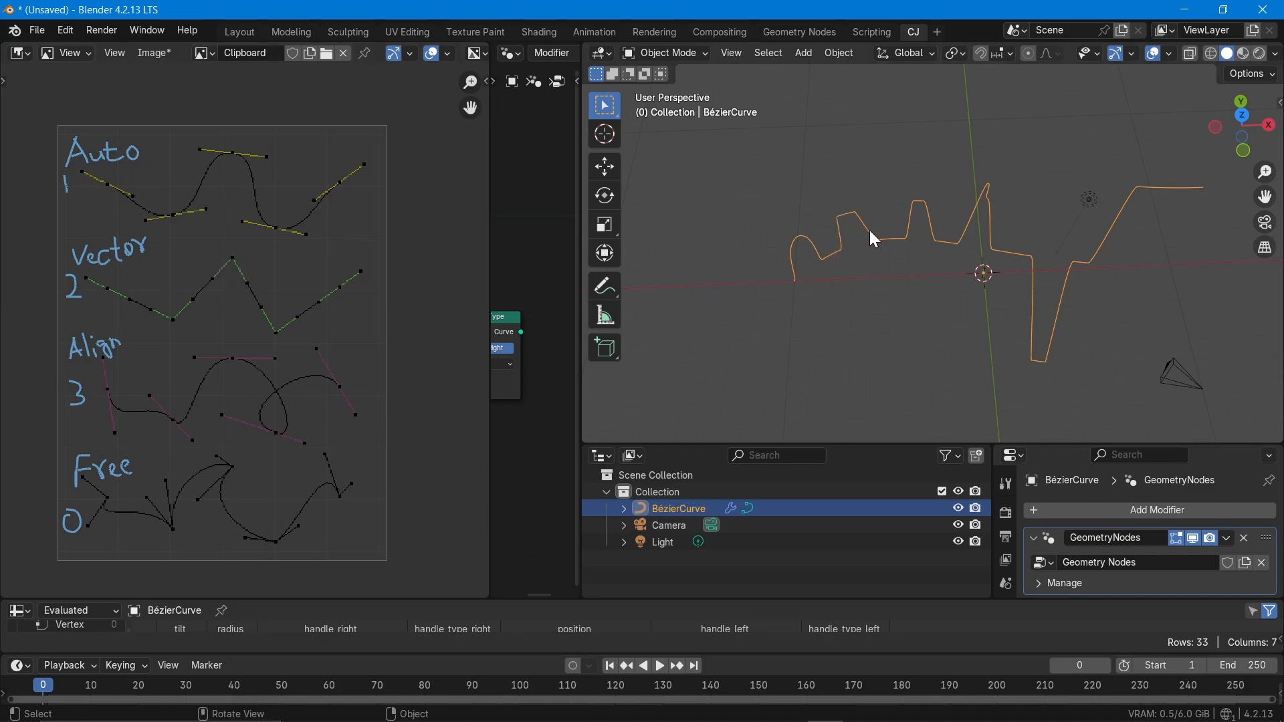
{"action": "scroll", "coordinate": [928, 201], "scroll_direction": "up", "scroll_amount": 8}
{"action": "scroll", "coordinate": [929, 200], "scroll_direction": "down", "scroll_amount": 4}
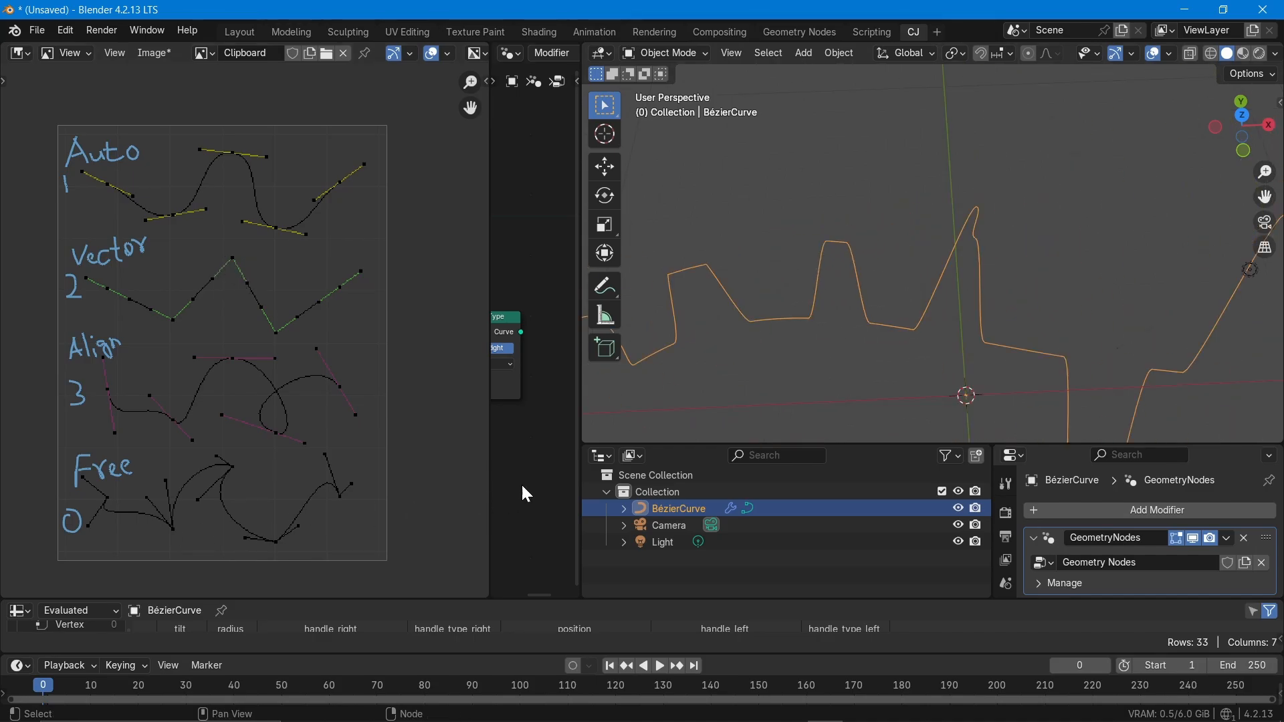
{"action": "scroll", "coordinate": [814, 177], "scroll_direction": "down", "scroll_amount": 3}
{"action": "scroll", "coordinate": [923, 210], "scroll_direction": "up", "scroll_amount": 3}
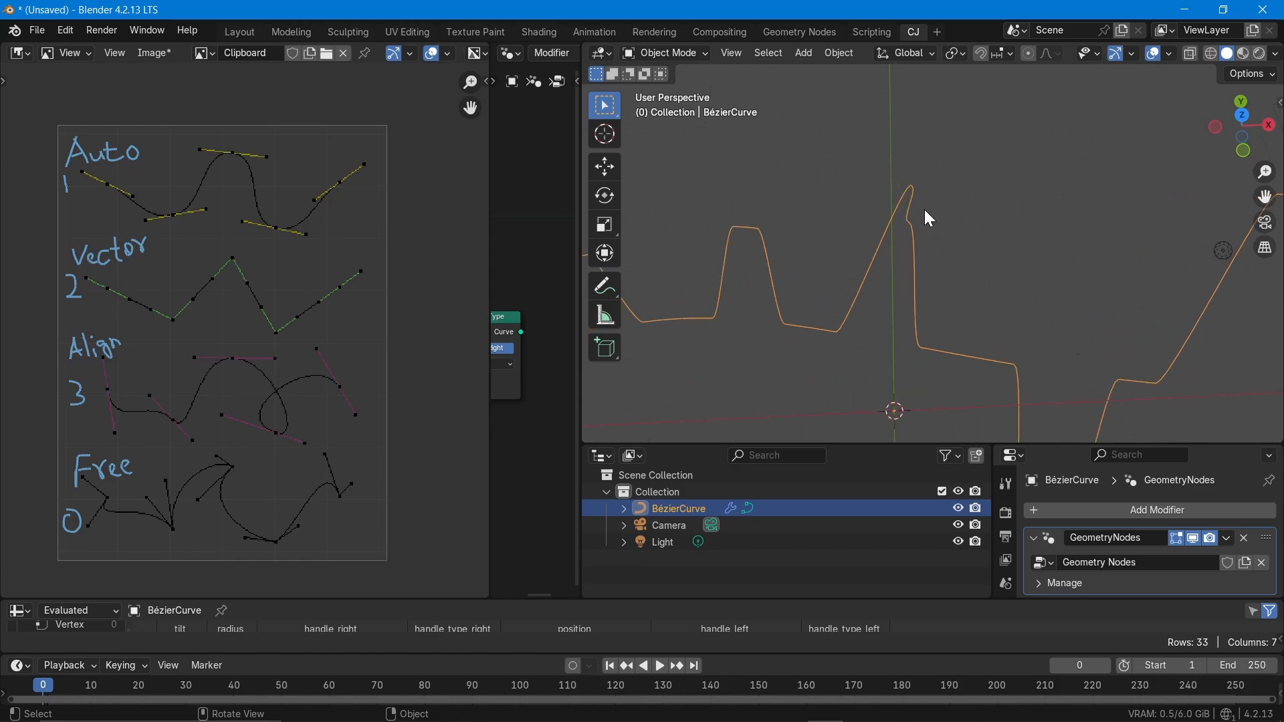
{"action": "middle_click_drag", "start_coordinate": [1038, 289], "coordinate": [1054, 220]}
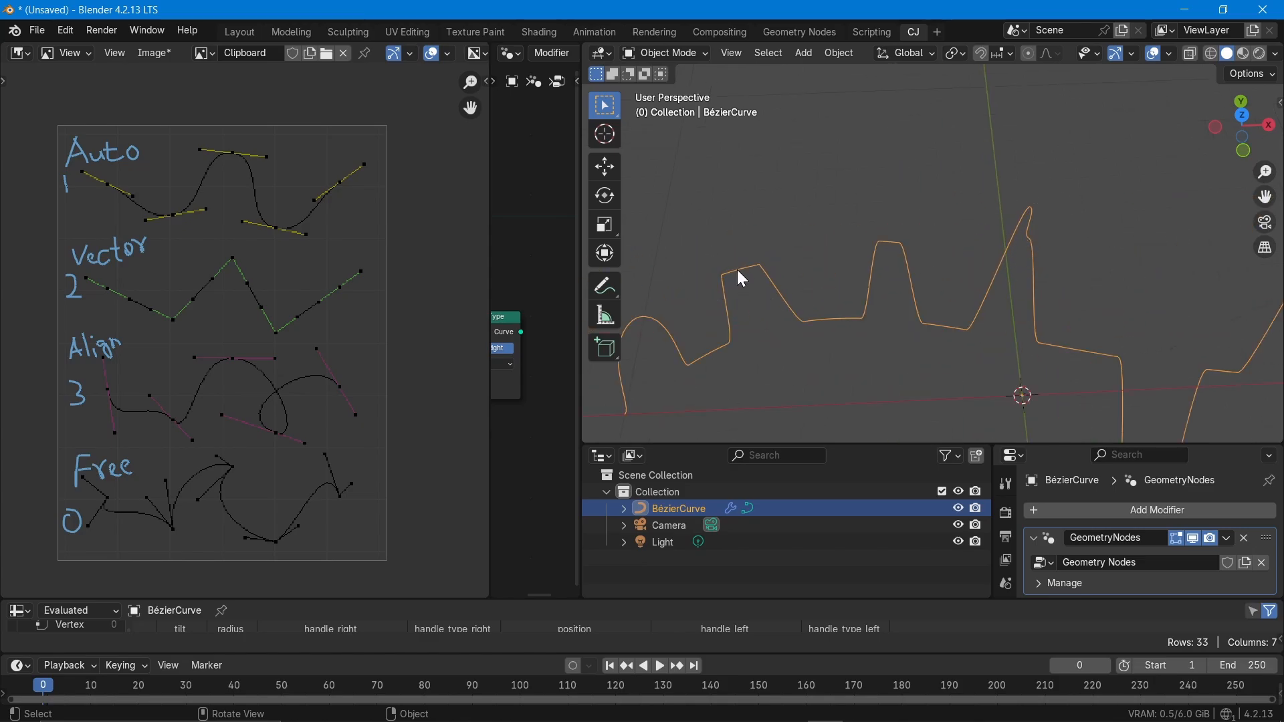
{"action": "scroll", "coordinate": [949, 326], "scroll_direction": "down", "scroll_amount": 3}
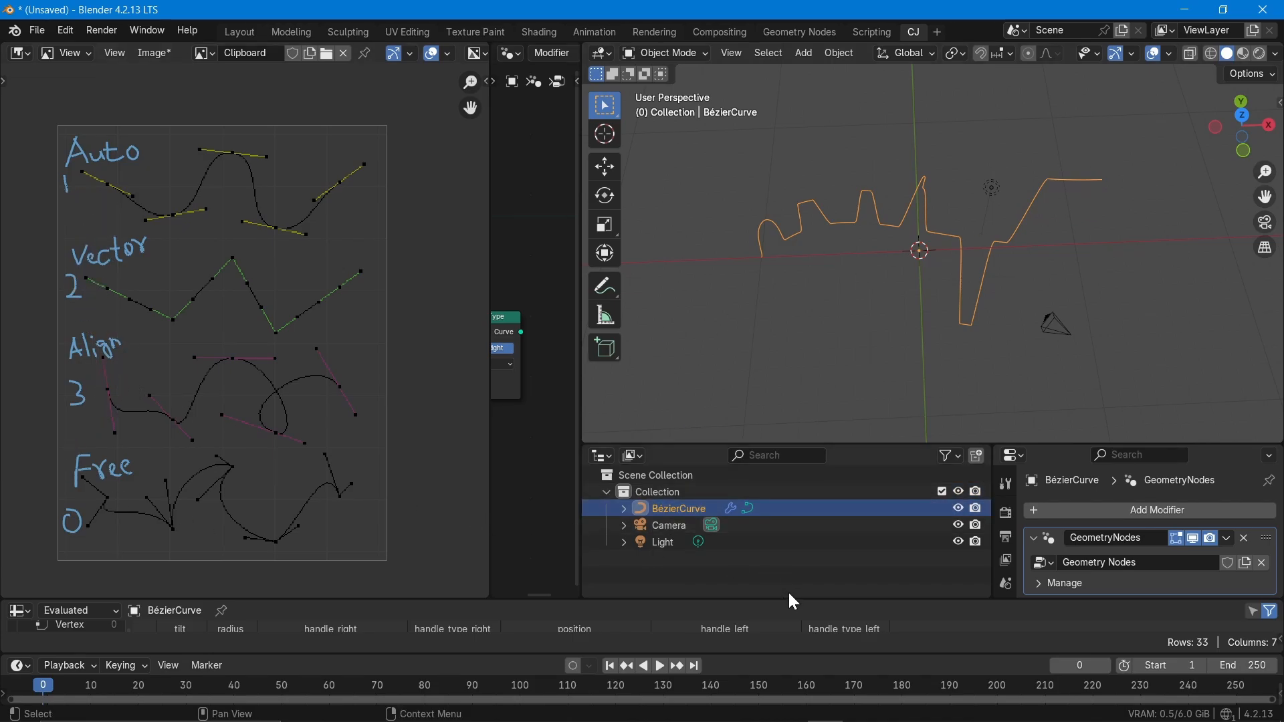
Enlarge the spreadsheet area and examine the handle types of the control points back to the first row.
{"action": "left_click_drag", "start_coordinate": [783, 596], "coordinate": [769, 422]}
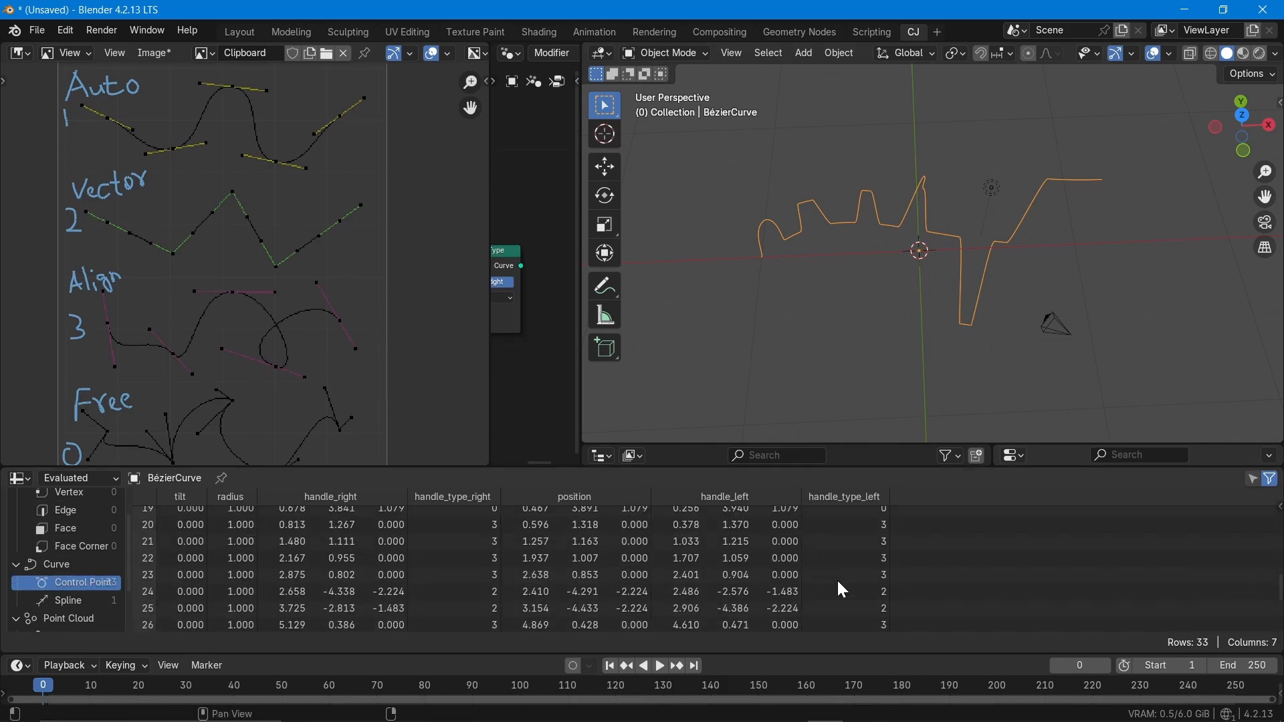
{"action": "scroll", "coordinate": [850, 555], "scroll_direction": "up", "scroll_amount": 6}
{"action": "scroll", "coordinate": [853, 557], "scroll_direction": "up", "scroll_amount": 1}
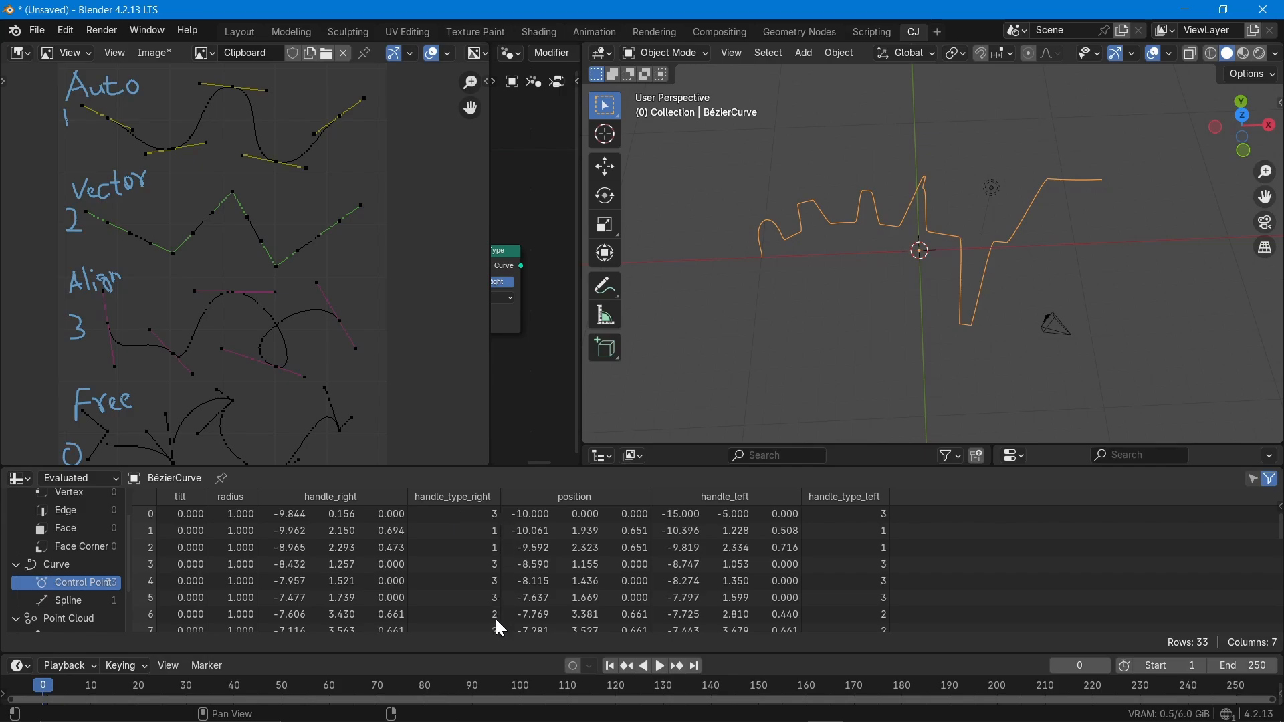
Widen the node editor over the reference image and move the Set Handle Type node toward the middle below the link.
{"action": "left_click_drag", "start_coordinate": [490, 268], "coordinate": [28, 236]}
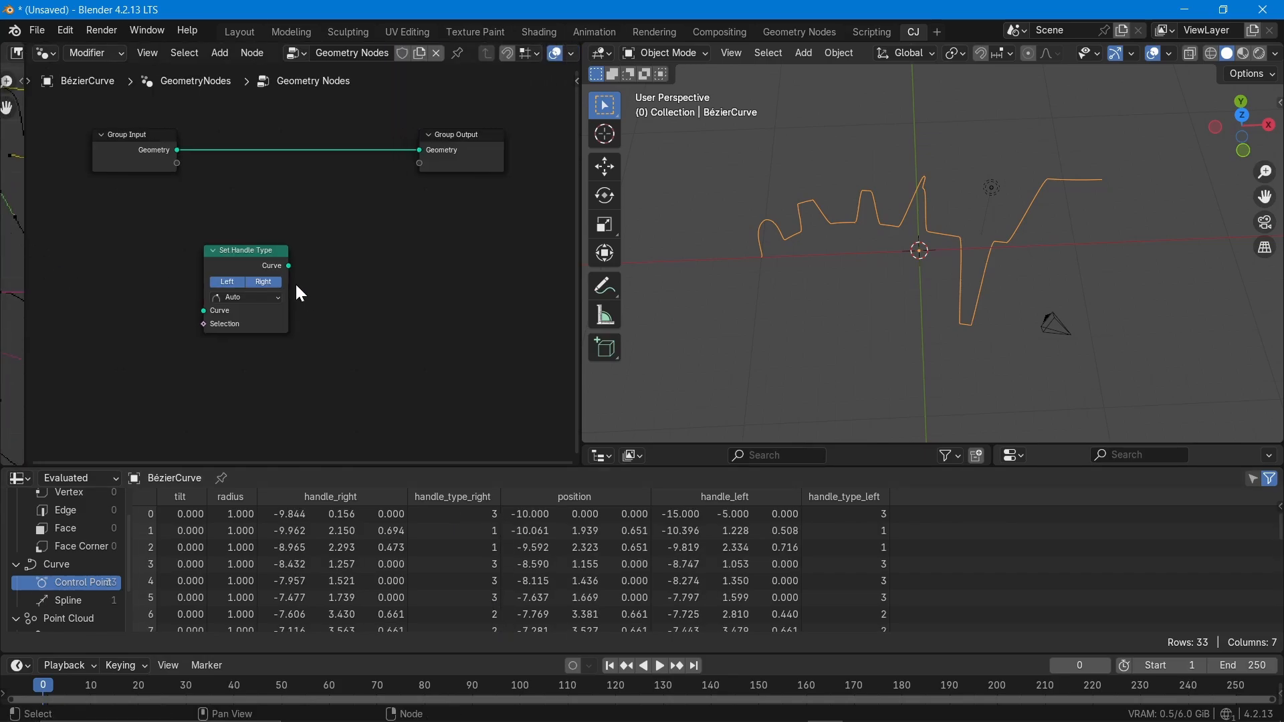
{"action": "left_click_drag", "start_coordinate": [241, 255], "coordinate": [320, 233]}
{"action": "scroll", "coordinate": [320, 233], "scroll_direction": "up", "scroll_amount": 2}
{"action": "scroll", "coordinate": [330, 237], "scroll_direction": "down", "scroll_amount": 1}
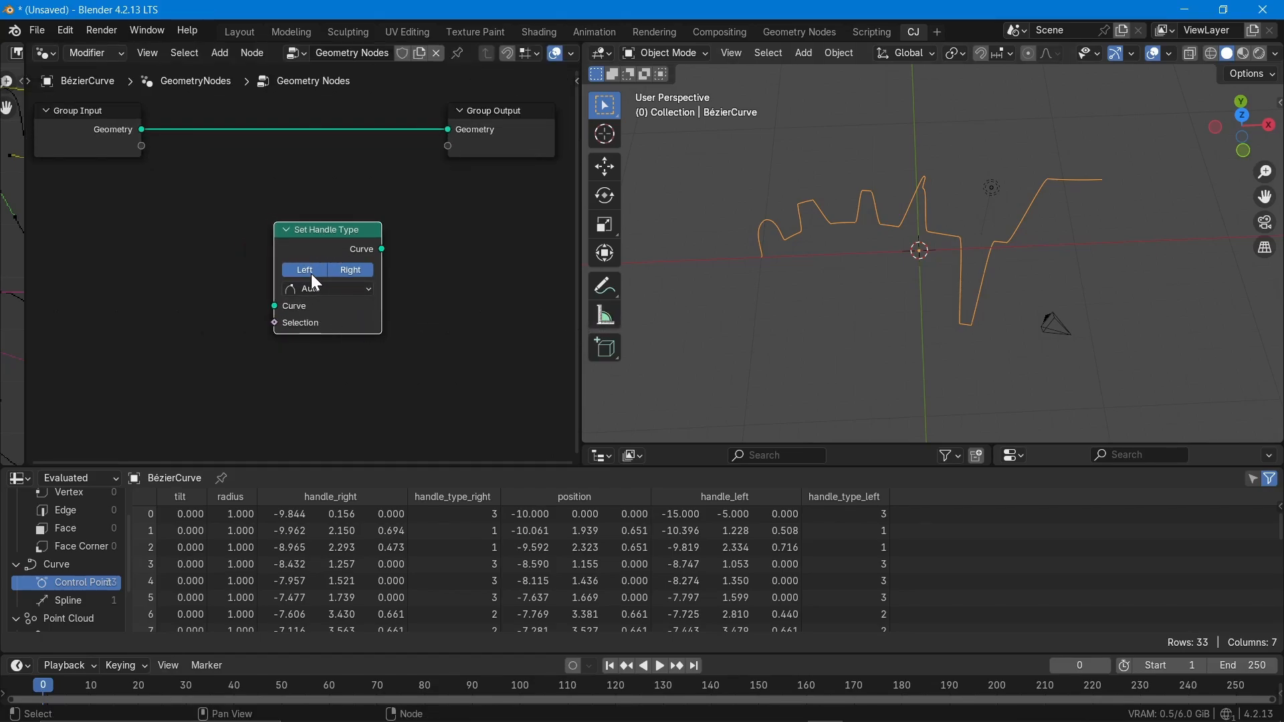
Restrict the Set Handle Type node to right handles only, and re-enable the left handles too.
{"action": "left_click", "coordinate": [361, 270]}
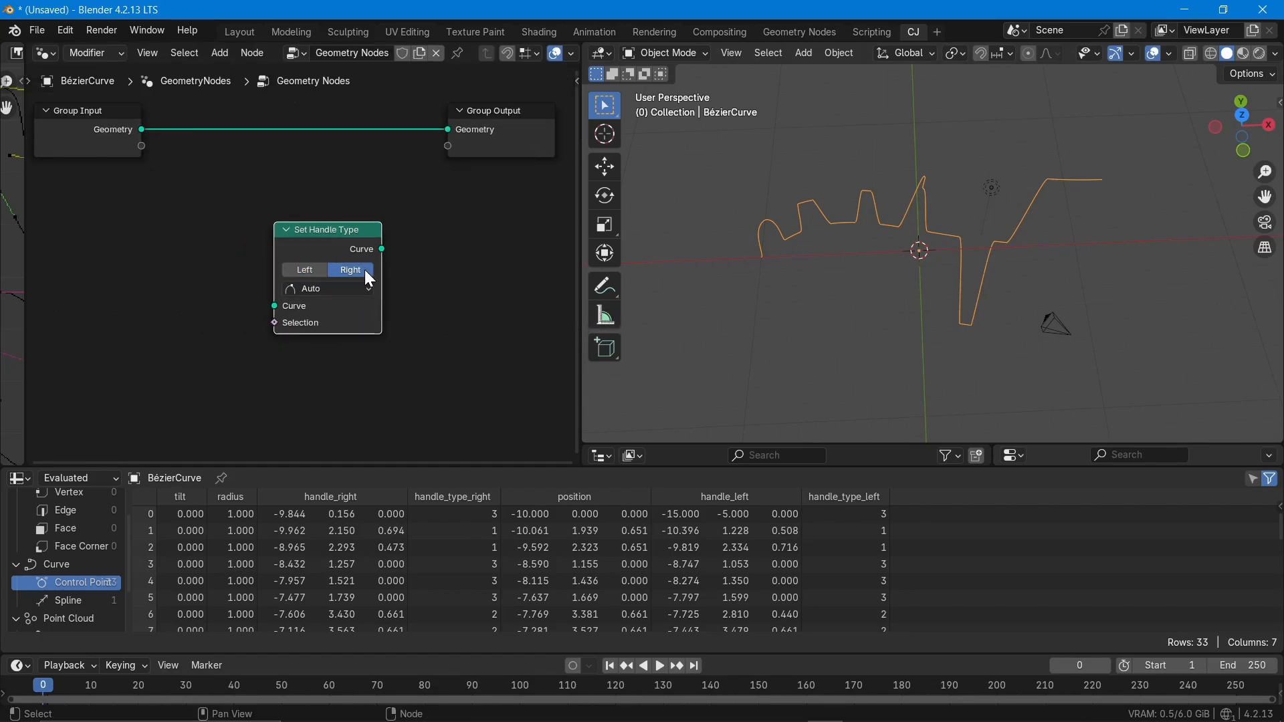
{"action": "left_click", "coordinate": [305, 269], "text": "shift"}
{"action": "left_click_drag", "start_coordinate": [275, 323], "coordinate": [222, 351]}
{"action": "key", "text": "Escape"}
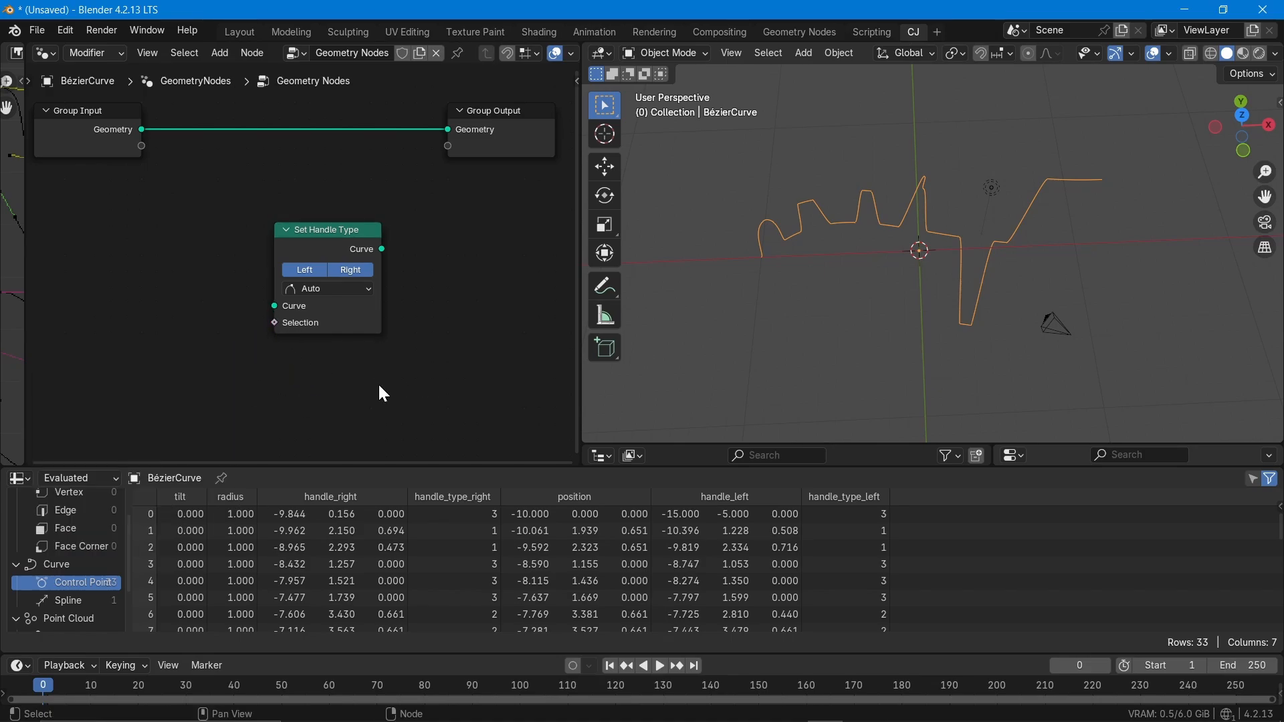
Insert the Set Handle Type node between Group Input and Group Output, and compare the curve with the node muted and active.
{"action": "left_click_drag", "start_coordinate": [355, 239], "coordinate": [332, 126]}
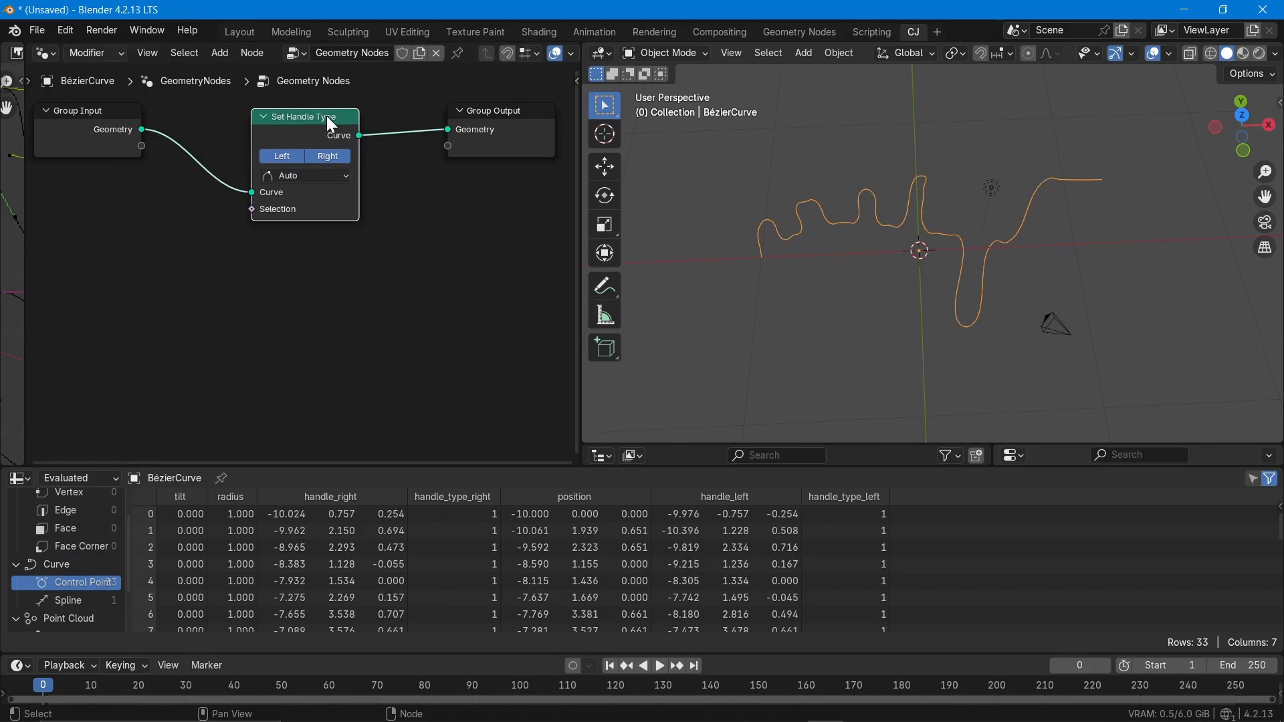
{"action": "key", "text": "m"}
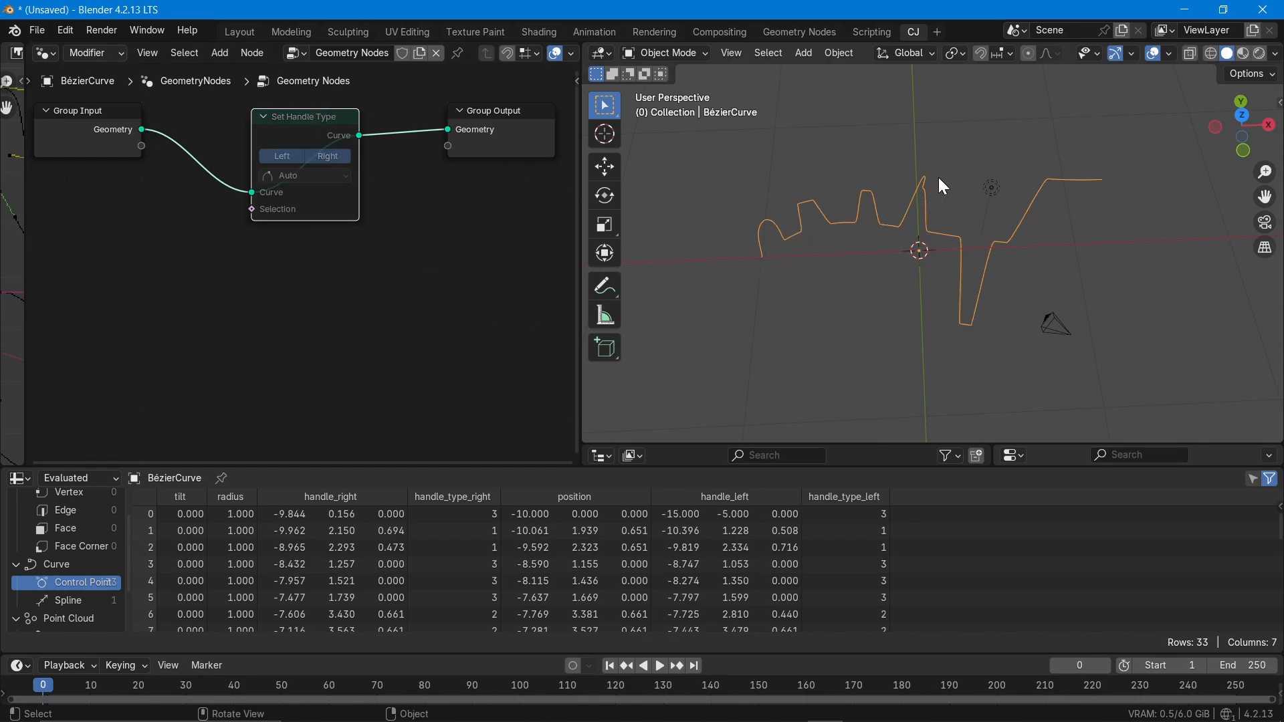
{"action": "key", "text": "m"}
{"action": "key", "text": "m"}
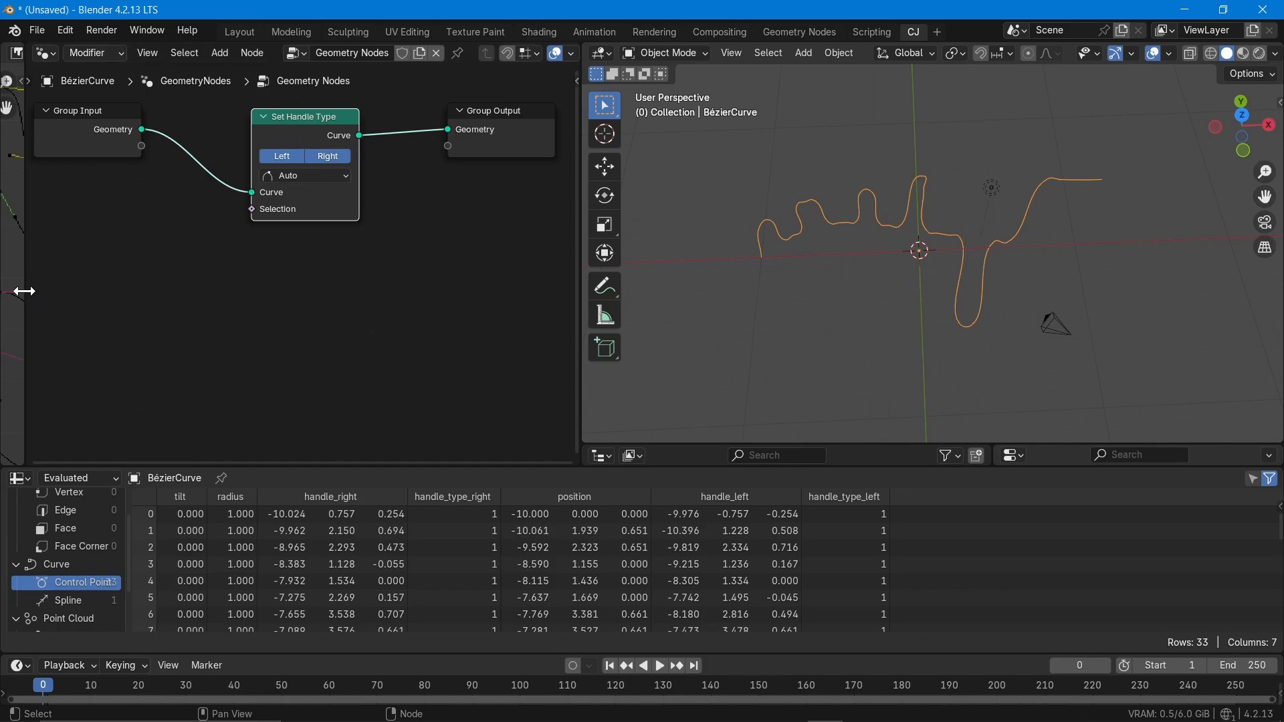
Switch the Set Handle Type node to Vector and back to Auto to compare the curve's shape.
{"action": "mouse_move", "coordinate": [24, 291]}
{"action": "left_mouse_down"}
{"action": "mouse_move", "coordinate": [410, 283]}
{"action": "mouse_move", "coordinate": [63, 284]}
{"action": "left_mouse_up"}
{"action": "left_click", "coordinate": [305, 177]}
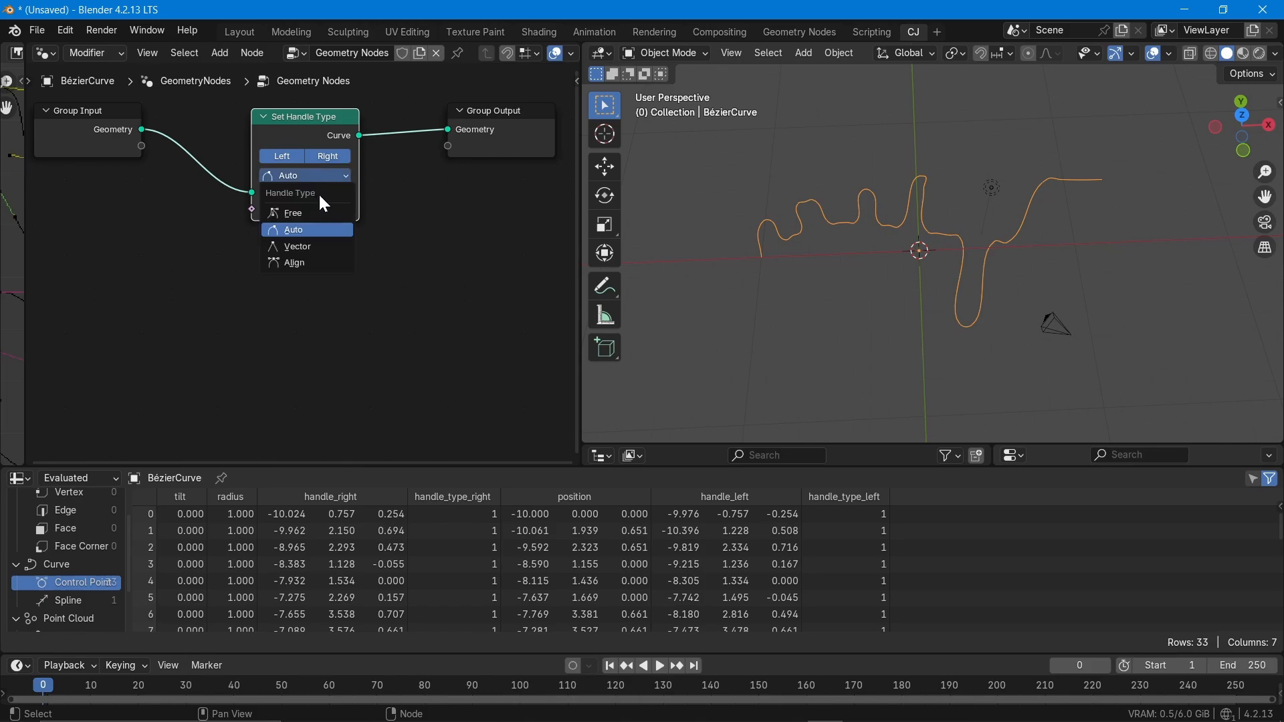
{"action": "left_click", "coordinate": [315, 244]}
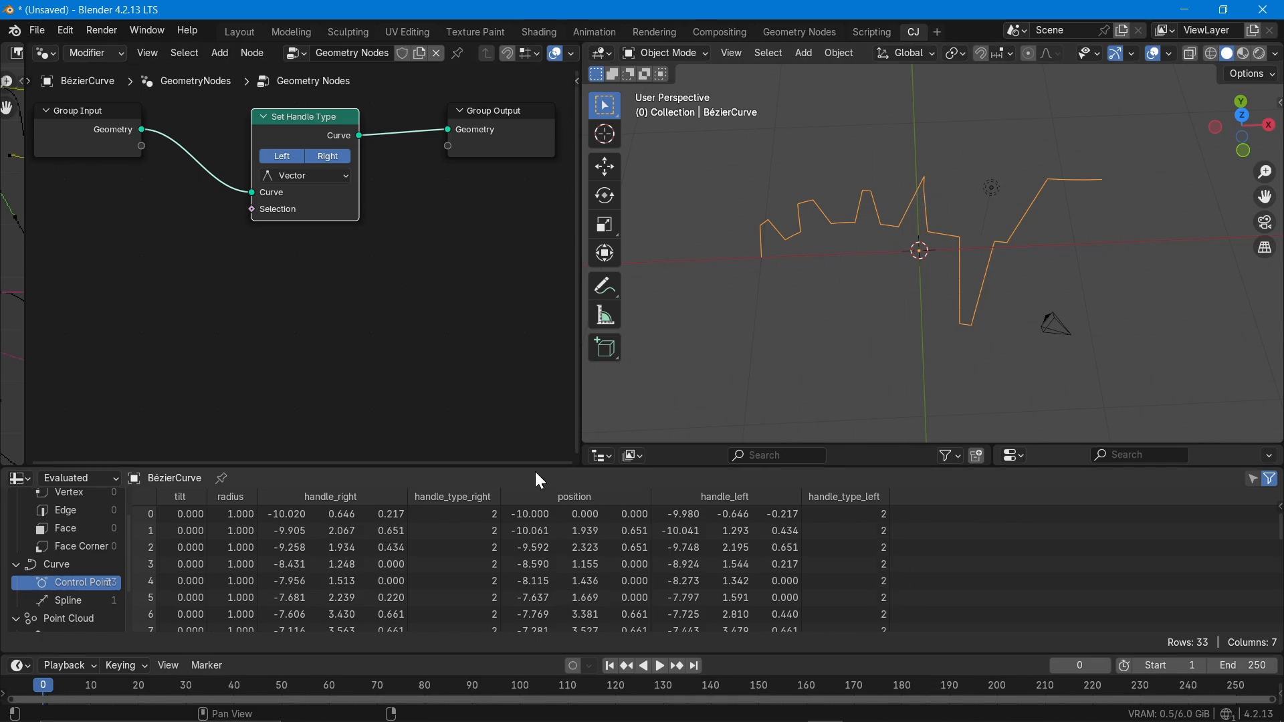
{"action": "left_click", "coordinate": [287, 176]}
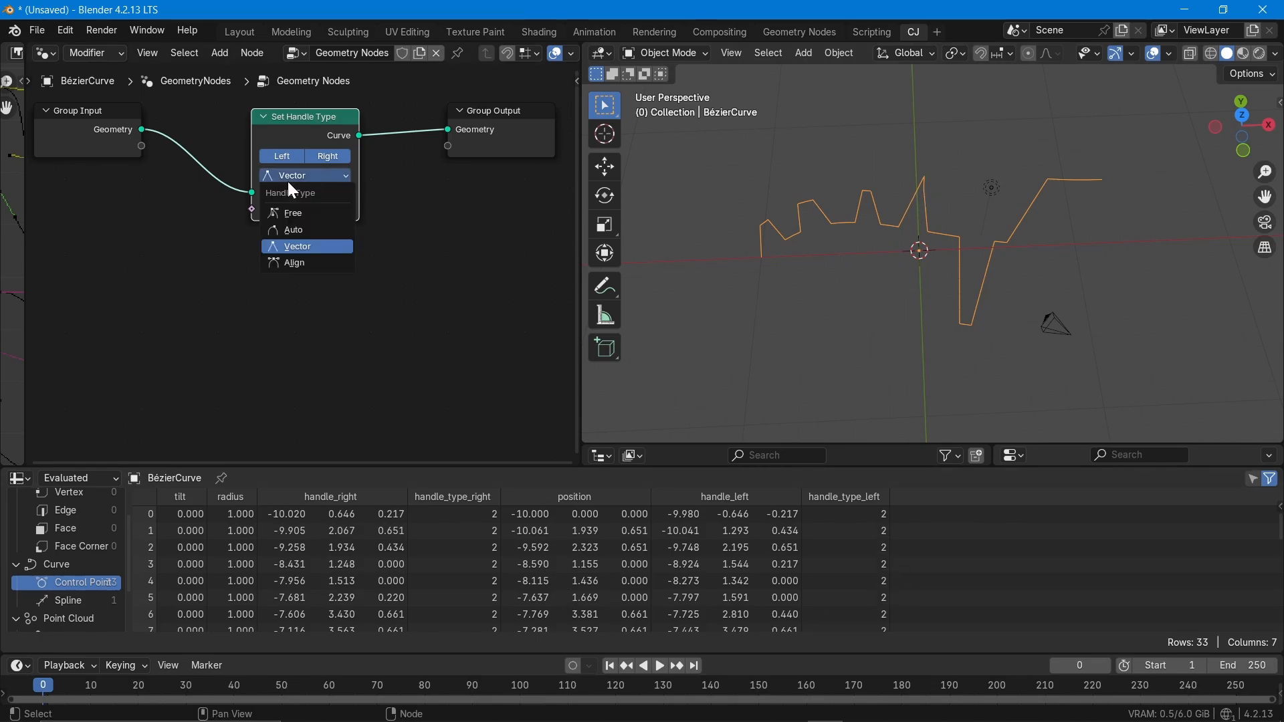
{"action": "left_click", "coordinate": [303, 233]}
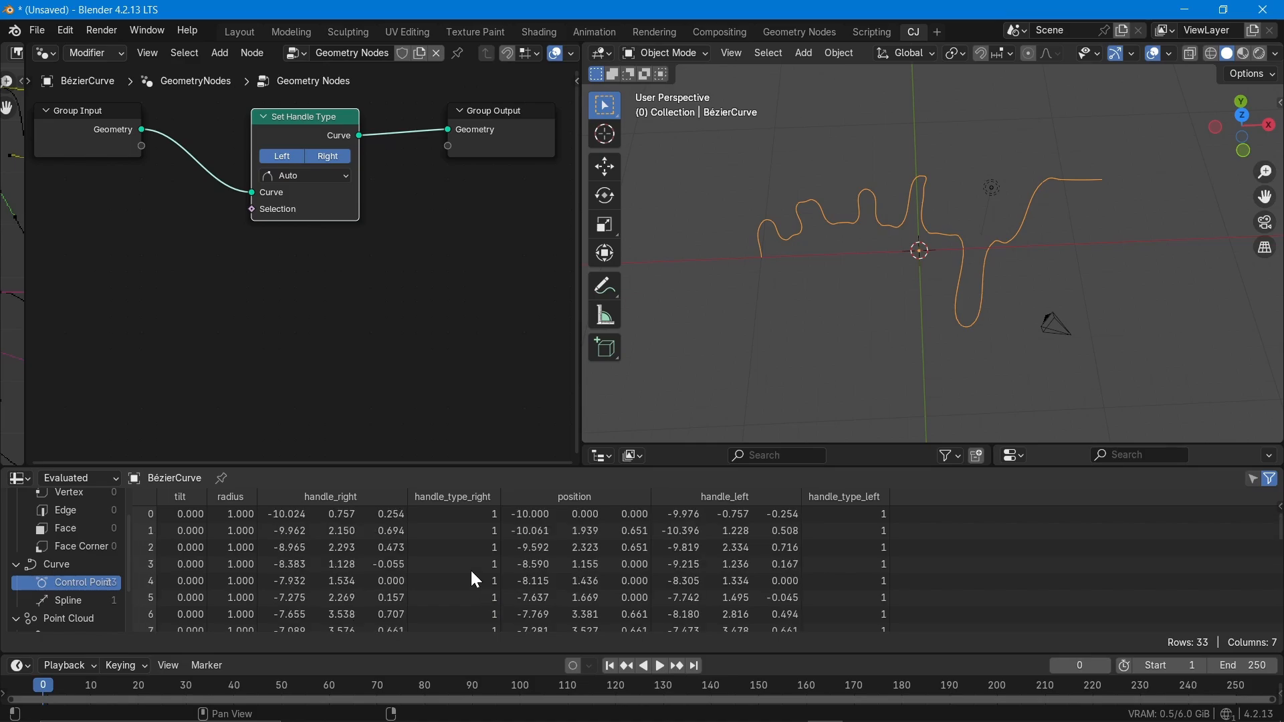
Arrange the reference image and node editor side by side, and set the Set Handle Type node to Vector.
{"action": "left_click_drag", "start_coordinate": [23, 279], "coordinate": [415, 274]}
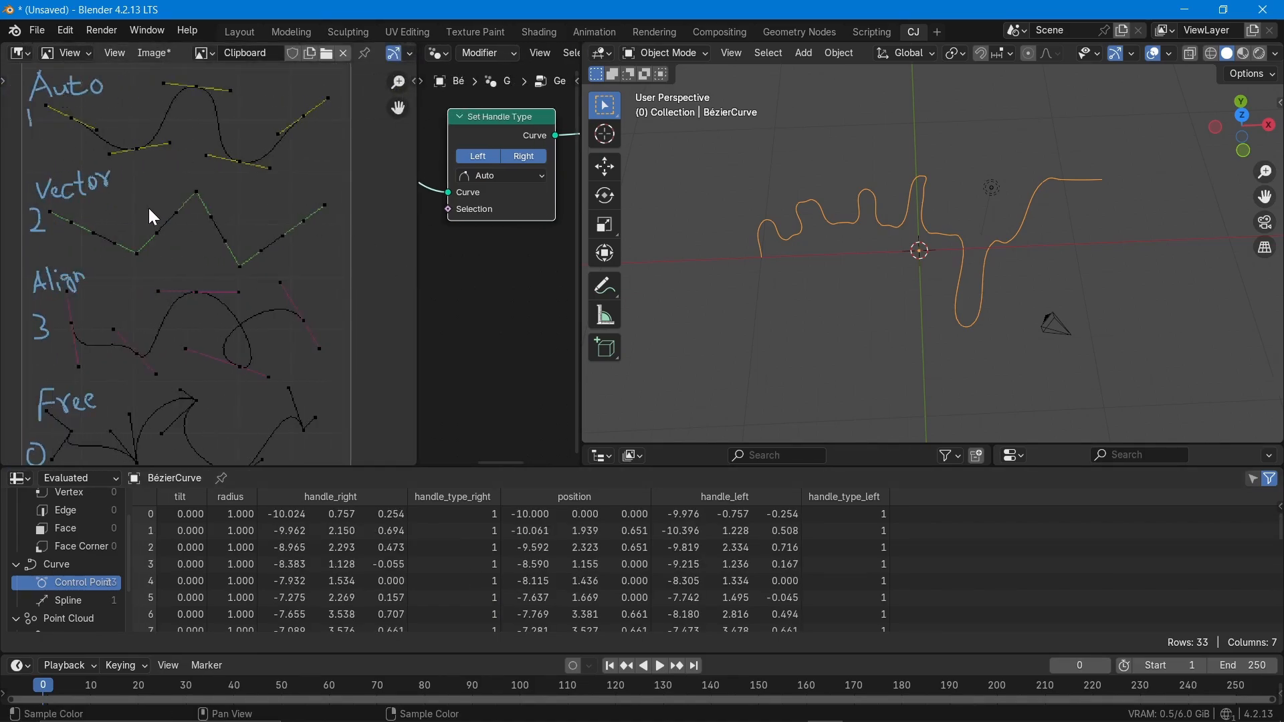
{"action": "left_click_drag", "start_coordinate": [587, 331], "coordinate": [762, 324]}
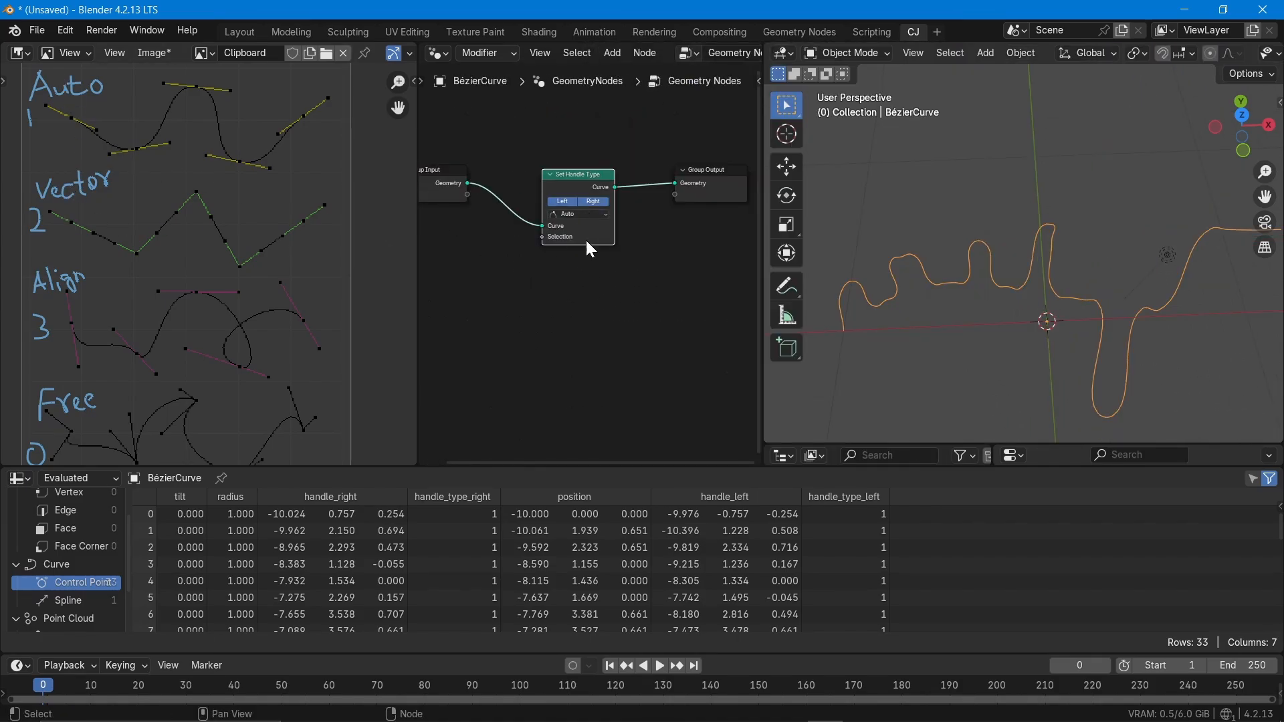
{"action": "left_click", "coordinate": [580, 214]}
{"action": "left_click", "coordinate": [585, 255]}
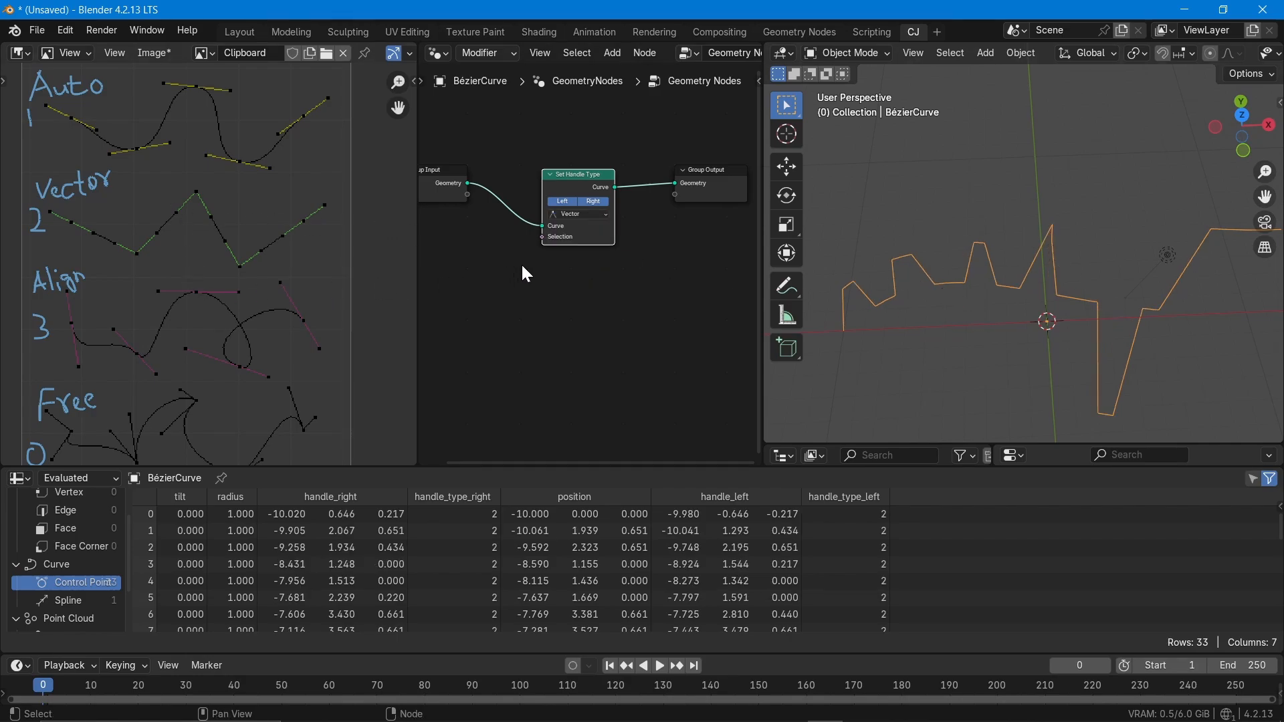
Set the Set Handle Type node to Align and inspect the resulting curve in the viewport.
{"action": "left_click", "coordinate": [581, 219]}
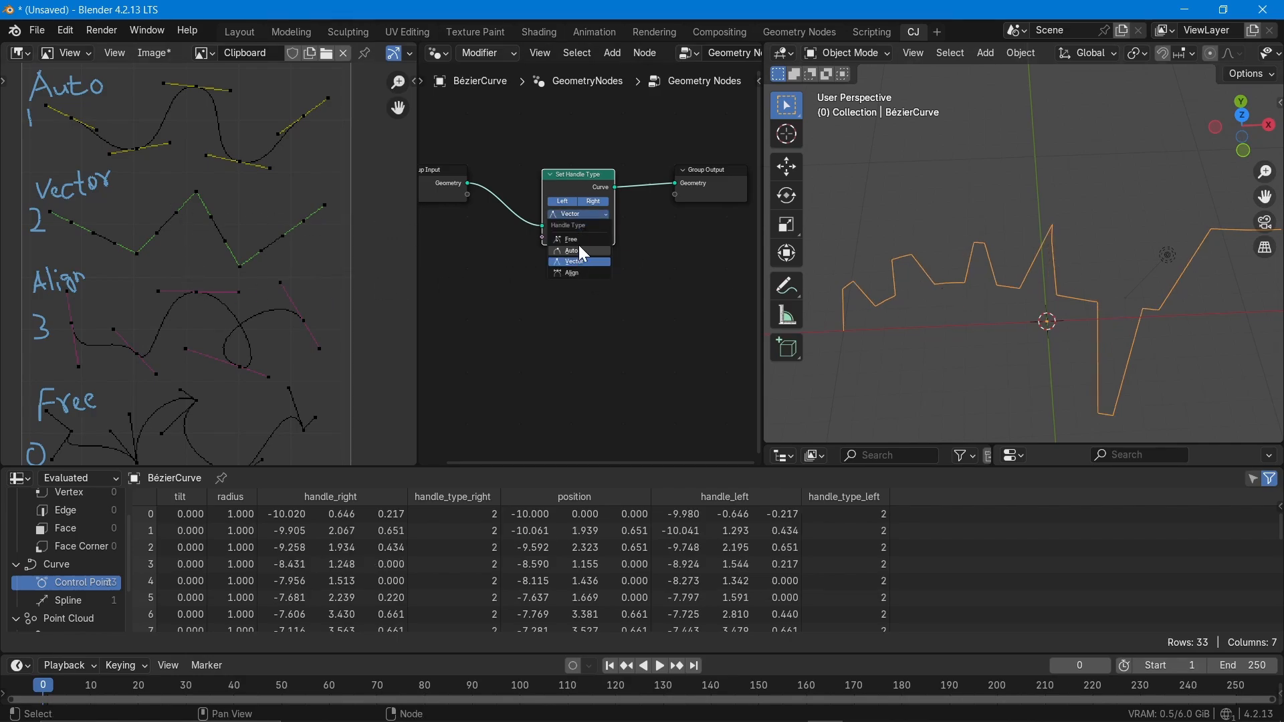
{"action": "left_click", "coordinate": [586, 274]}
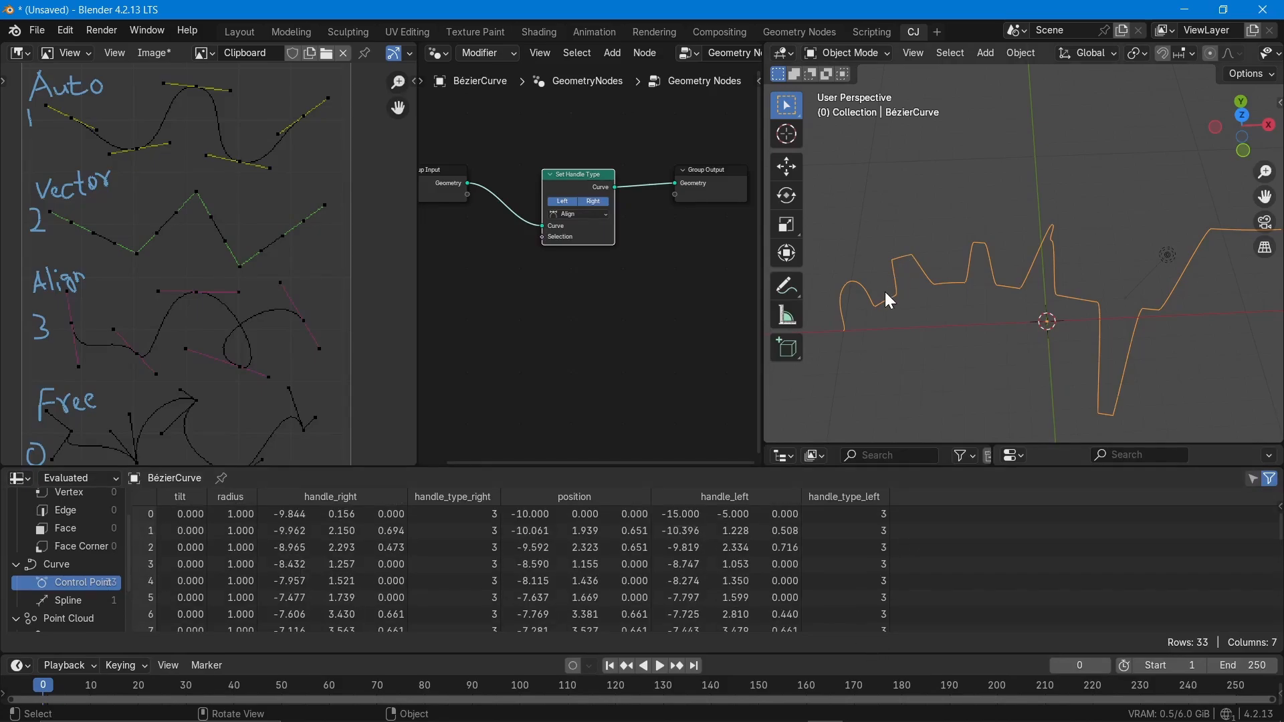
{"action": "middle_click_drag", "start_coordinate": [892, 258], "coordinate": [916, 380]}
{"action": "middle_click_drag", "start_coordinate": [988, 332], "coordinate": [931, 256]}
{"action": "middle_click_drag", "start_coordinate": [1129, 301], "coordinate": [966, 223]}
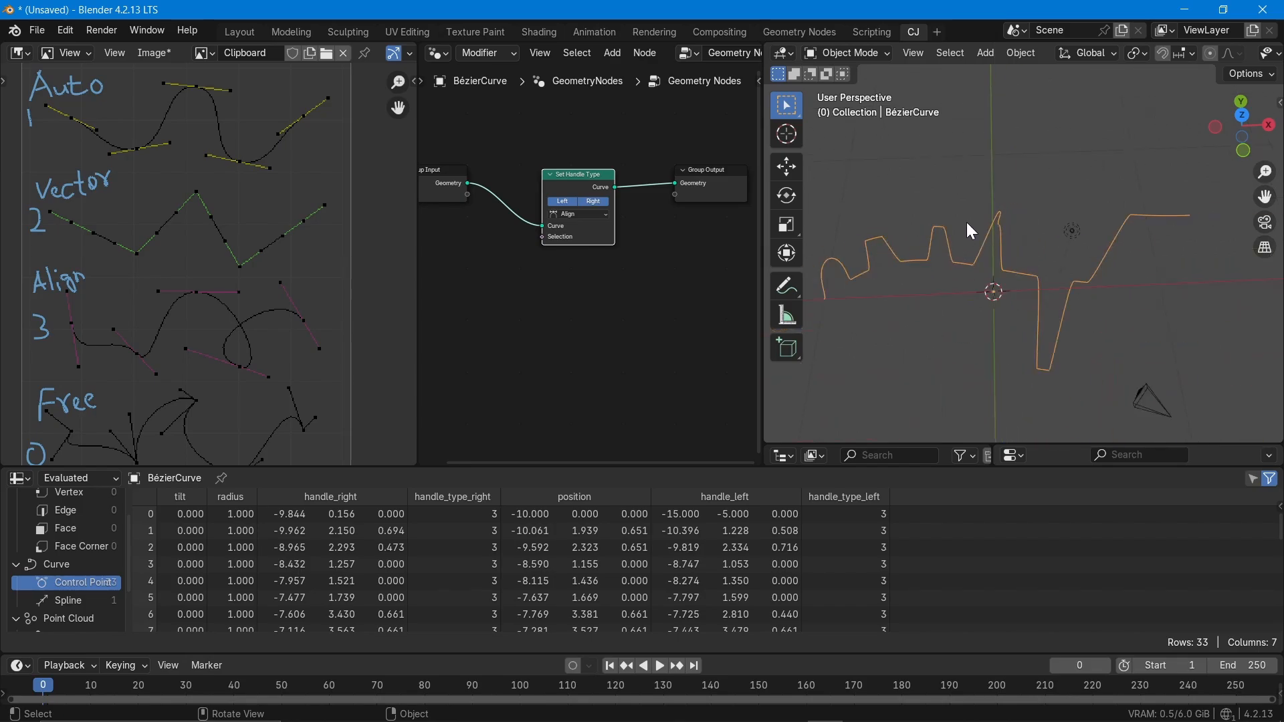
Set the Set Handle Type node to Free and widen the node editor over part of the reference image.
{"action": "left_click", "coordinate": [591, 215]}
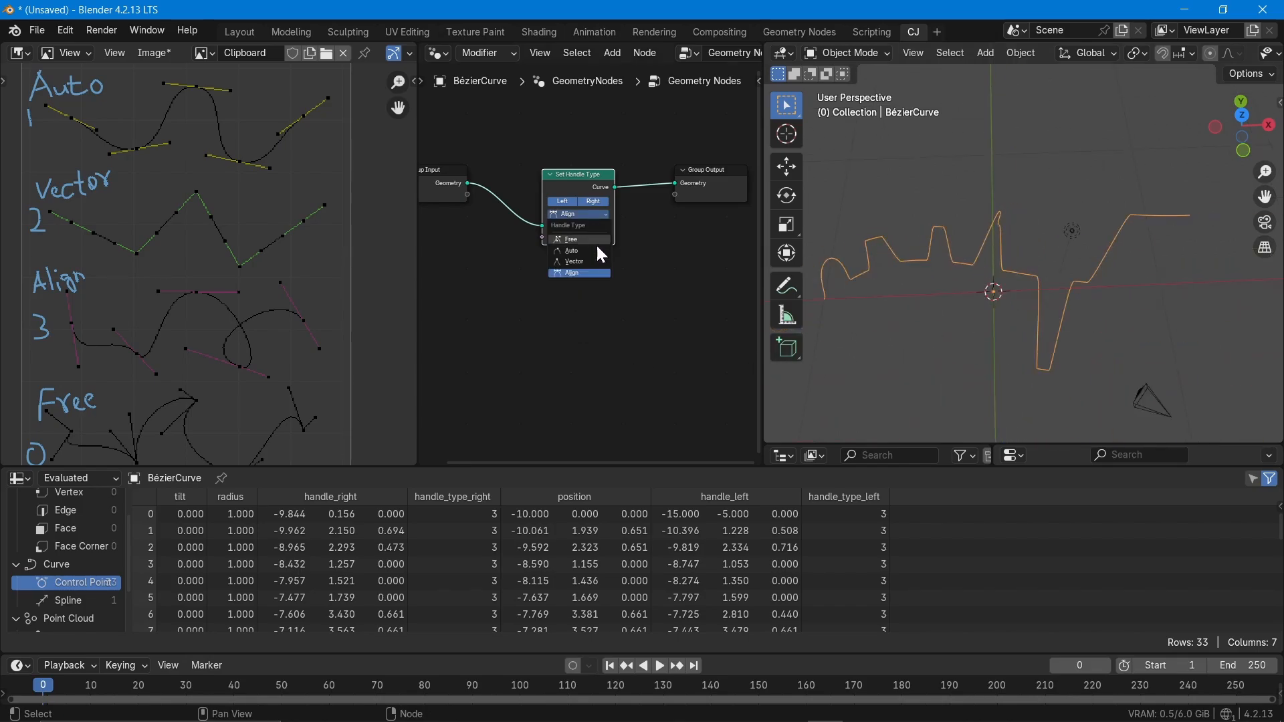
{"action": "left_click", "coordinate": [580, 240]}
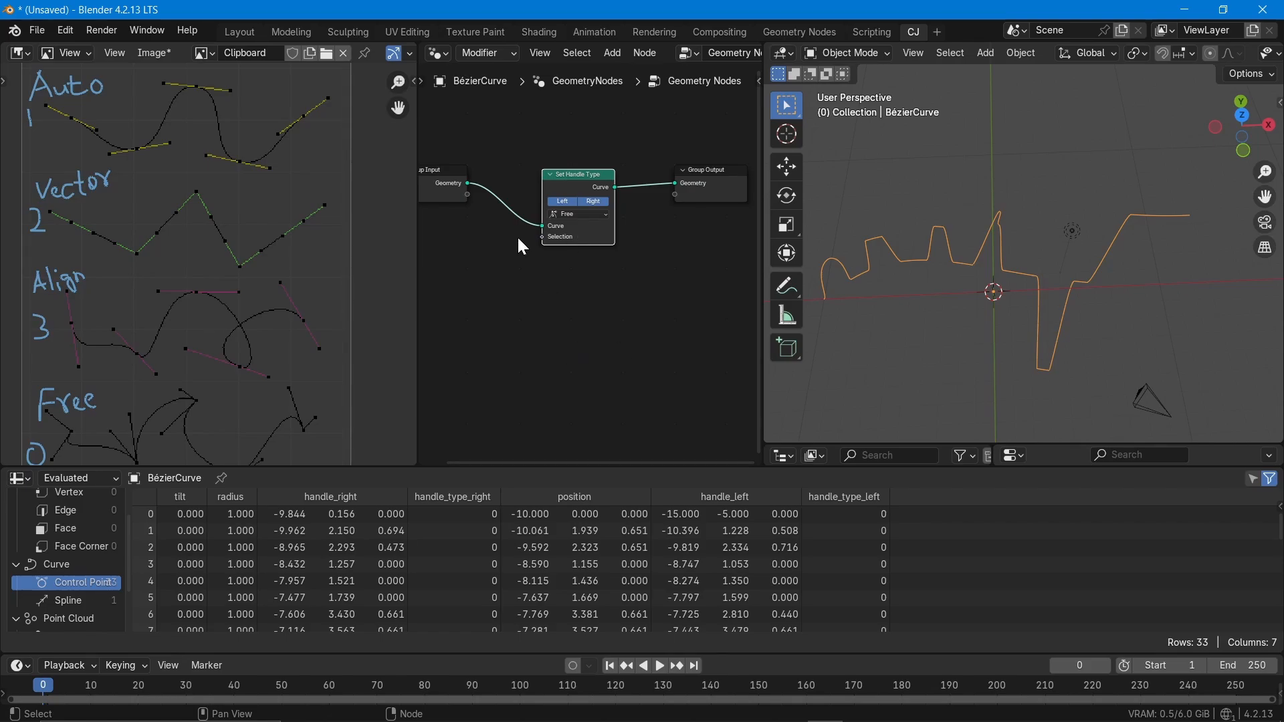
{"action": "left_click_drag", "start_coordinate": [417, 288], "coordinate": [122, 328]}
{"action": "middle_click_drag", "start_coordinate": [121, 328], "coordinate": [95, 336]}
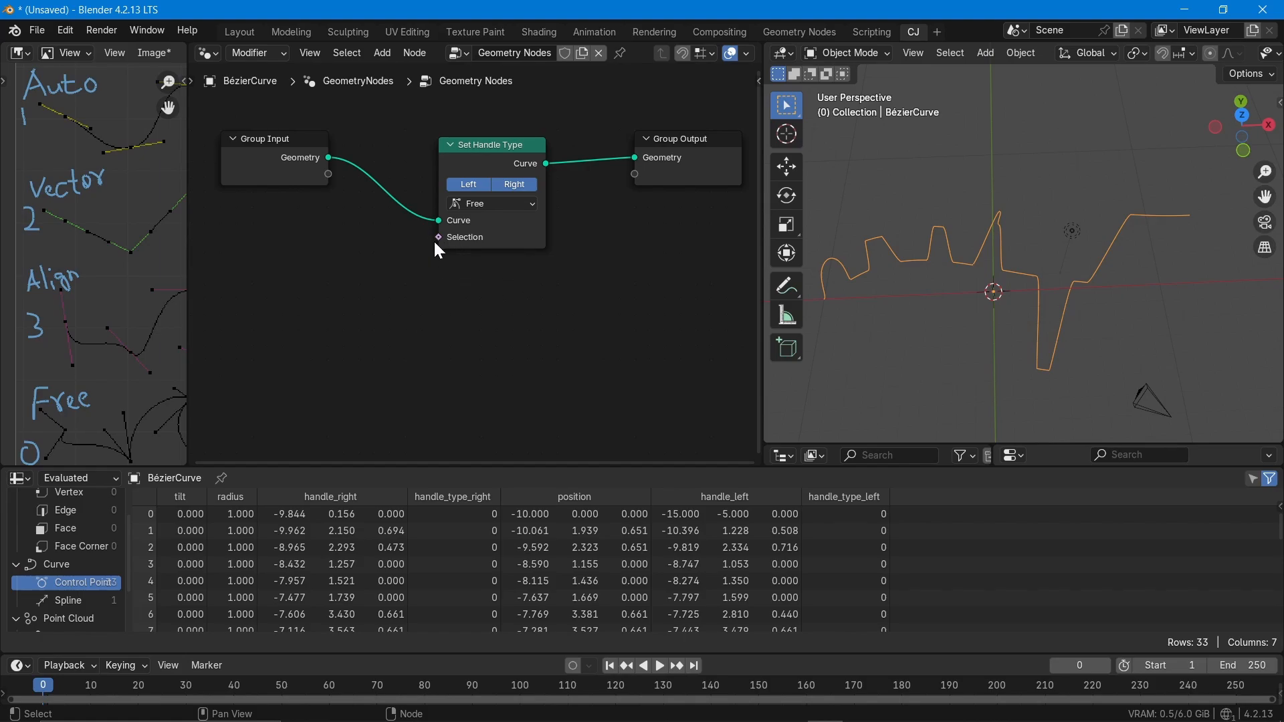
Add a Compare node set to Equal and Integer, feeding its Result into the Selection of the Set Handle Type node.
{"action": "left_click_drag", "start_coordinate": [438, 237], "coordinate": [398, 295]}
{"action": "type", "text": "comp"}
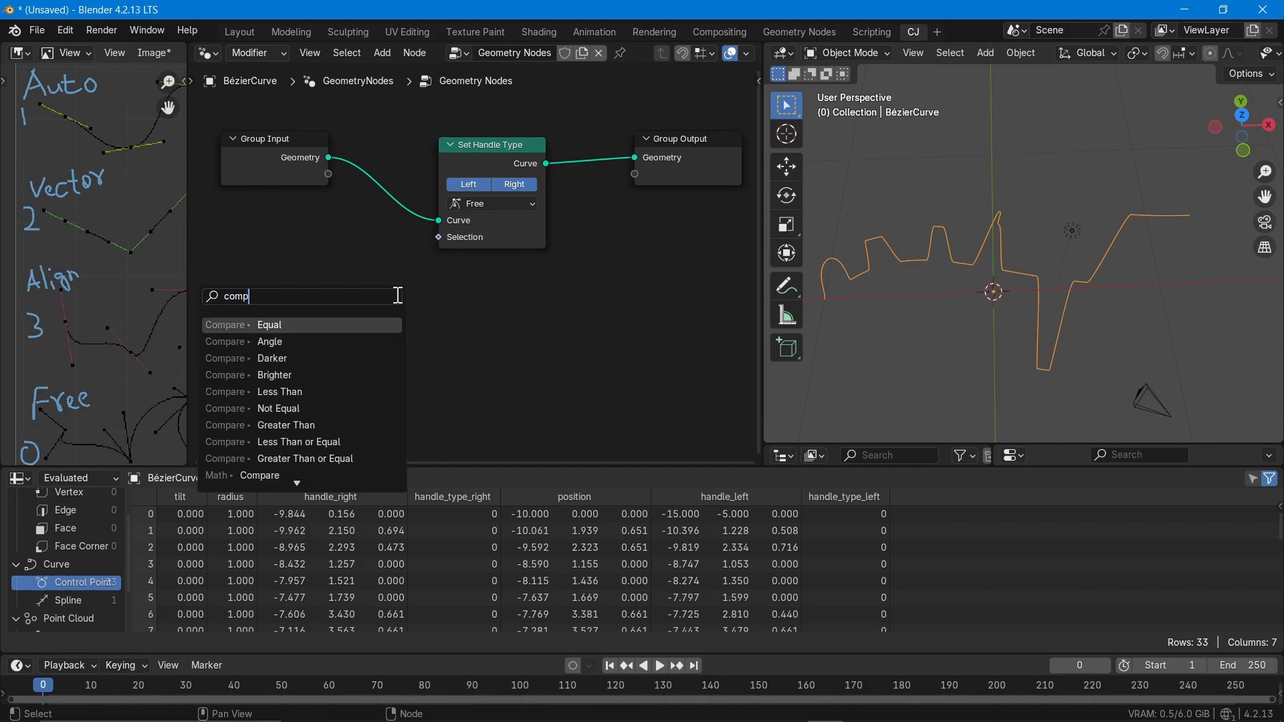
{"action": "key", "text": "Return"}
{"action": "left_click", "coordinate": [396, 294]}
Add an Index node feeding the B input of the Equal comparison and place it below and beside that node.
{"action": "left_click_drag", "start_coordinate": [289, 363], "coordinate": [231, 422]}
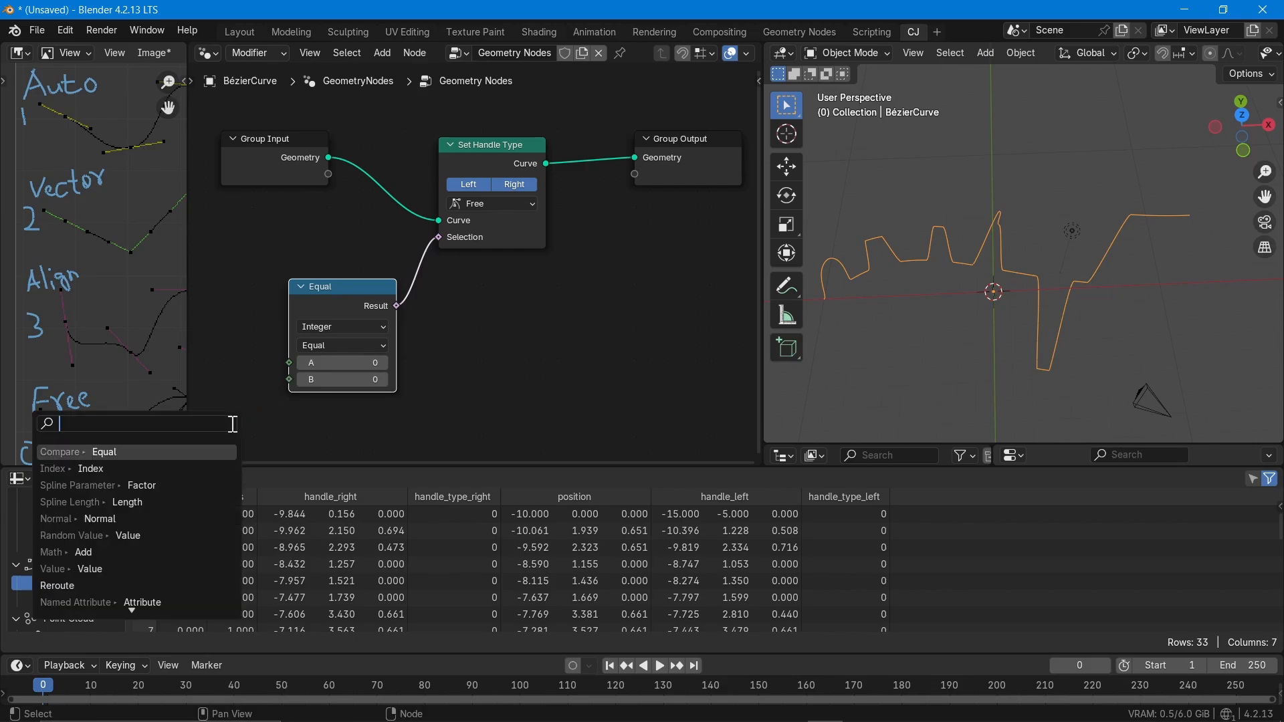
{"action": "type", "text": "index"}
{"action": "key", "text": "Return"}
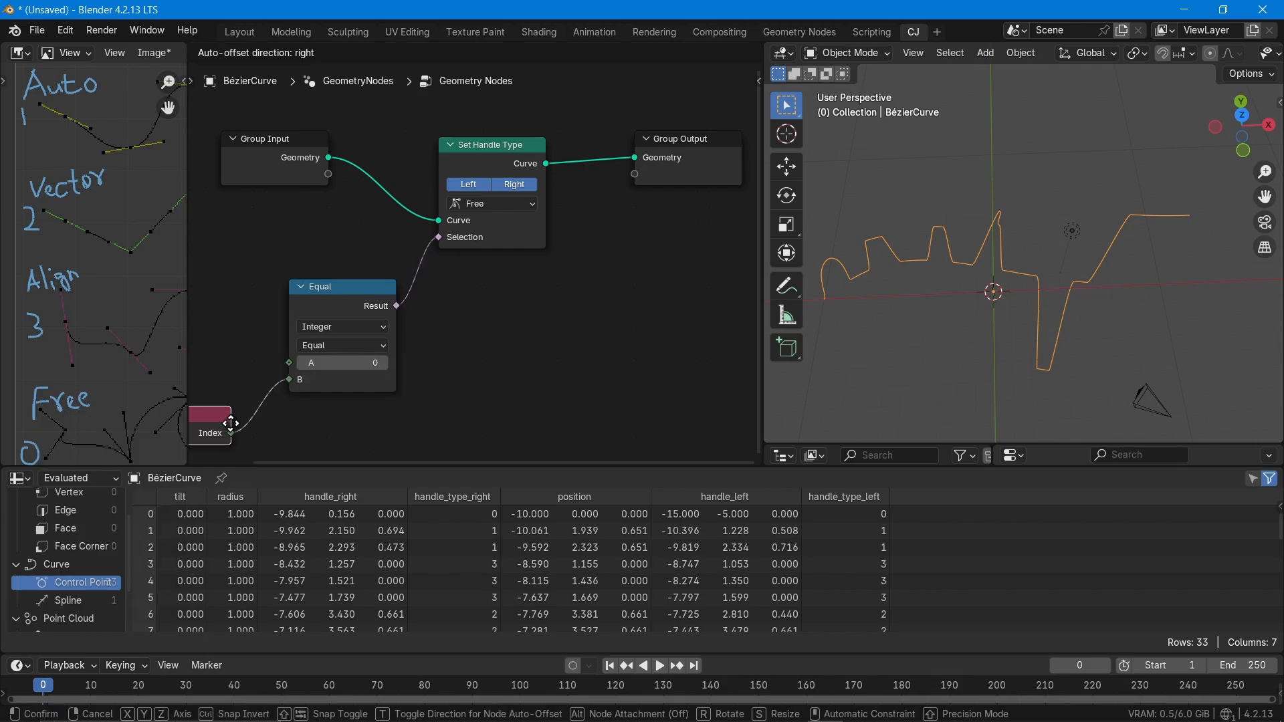
{"action": "left_click", "coordinate": [264, 412]}
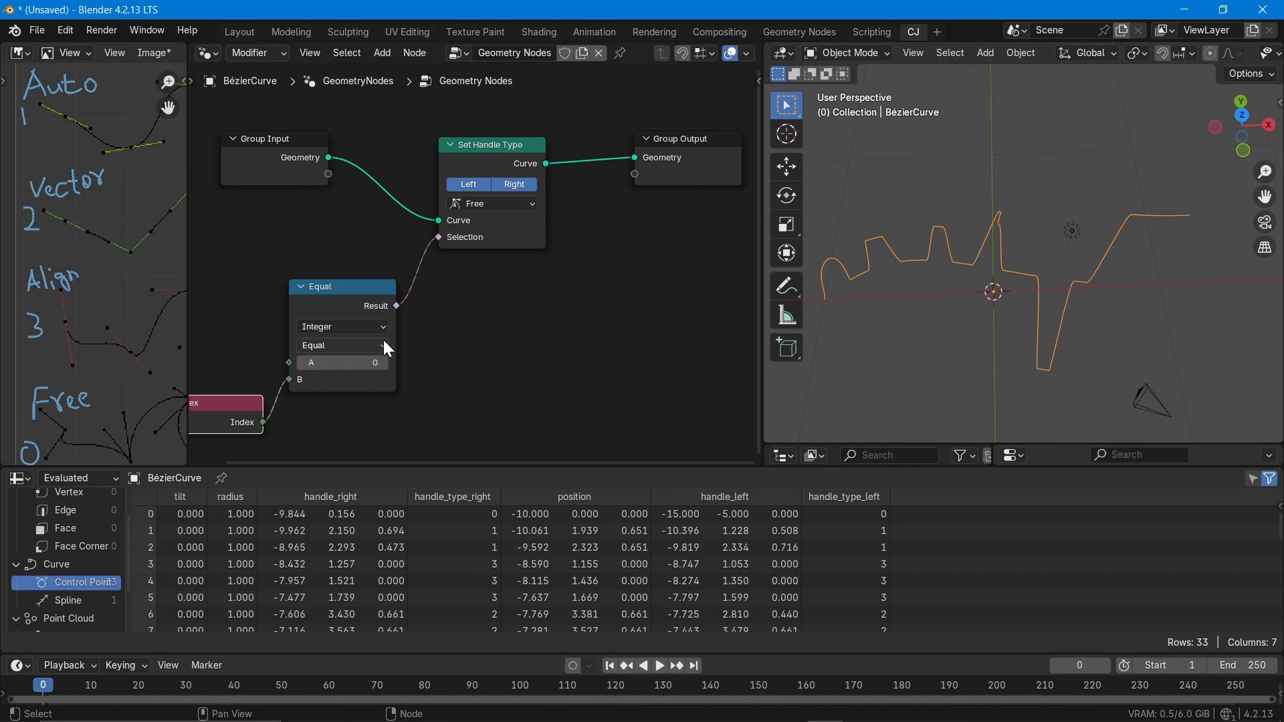
Set the Set Handle Type node to Auto and inspect the curve's first control point up close.
{"action": "left_click", "coordinate": [521, 202]}
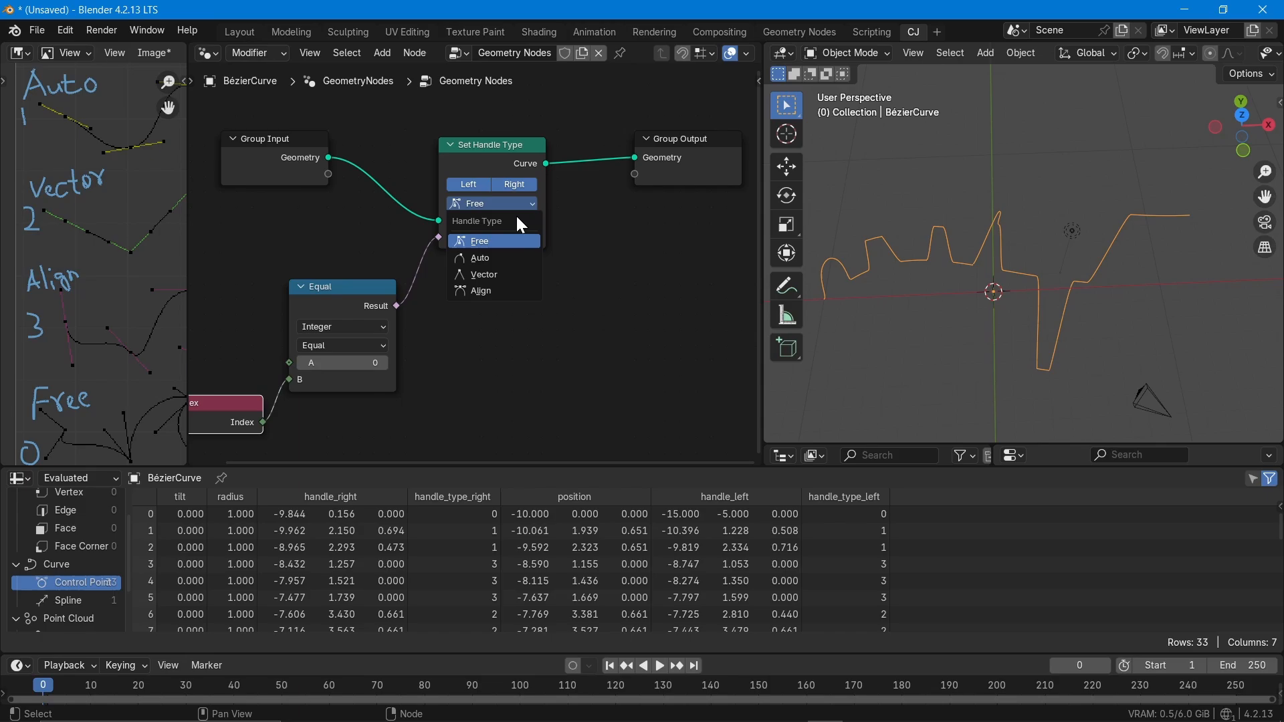
{"action": "left_click", "coordinate": [511, 258]}
{"action": "scroll", "coordinate": [1165, 266], "scroll_direction": "up", "scroll_amount": 3}
{"action": "middle_click_drag", "start_coordinate": [1239, 247], "coordinate": [1065, 248]}
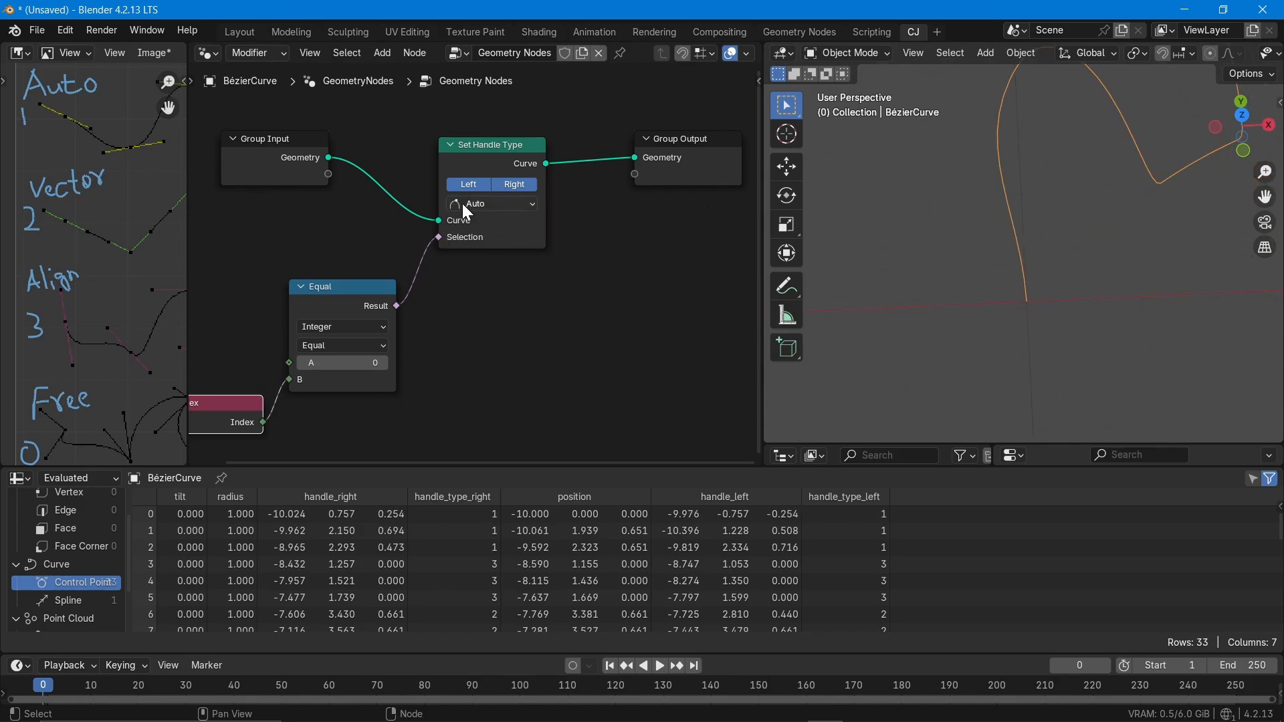
Change the comparison's A value to -1 and back to 0 to compare the curve's start, then view the whole curve.
{"action": "left_click", "coordinate": [303, 363]}
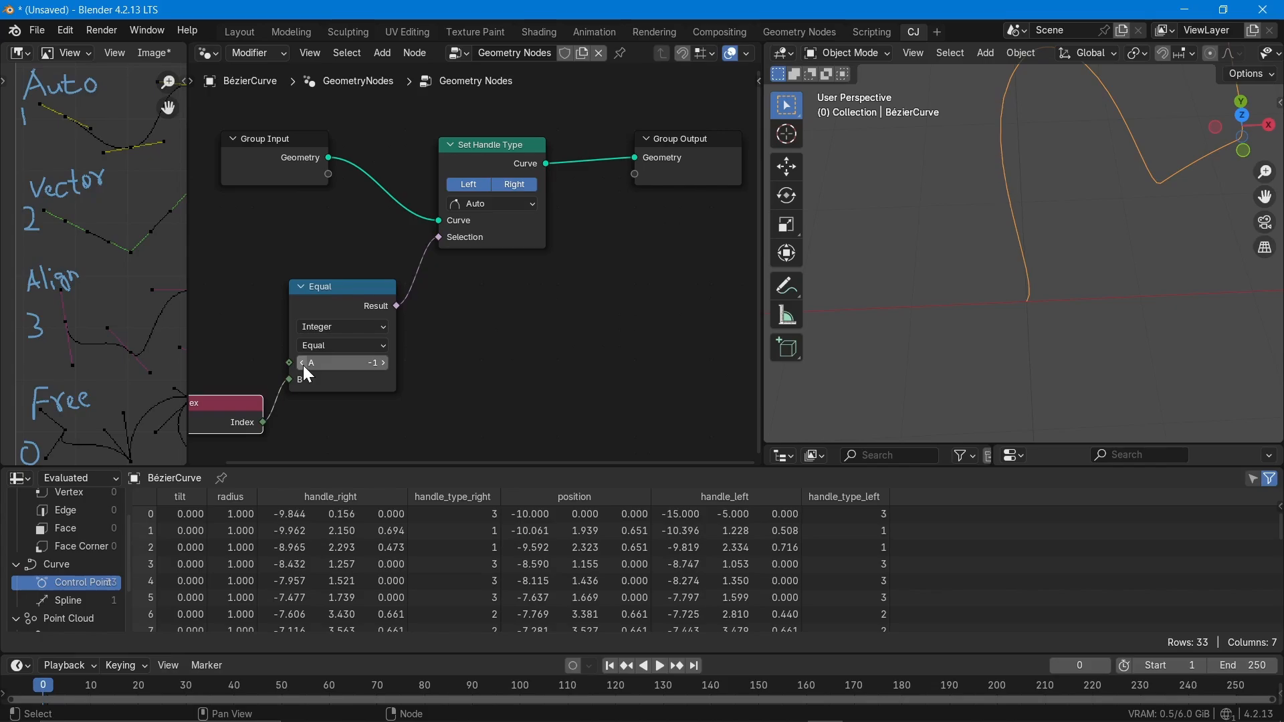
{"action": "left_click", "coordinate": [385, 363]}
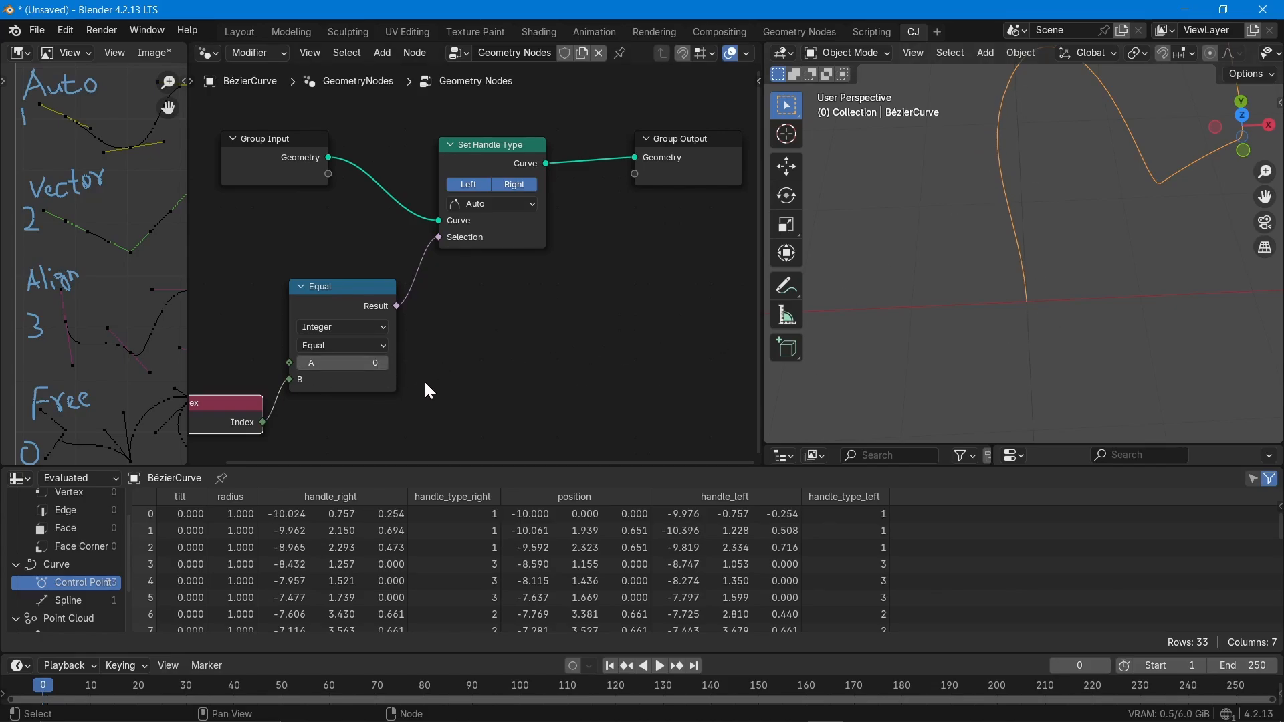
{"action": "scroll", "coordinate": [998, 315], "scroll_direction": "down", "scroll_amount": 8}
{"action": "scroll", "coordinate": [990, 321], "scroll_direction": "up", "scroll_amount": 5}
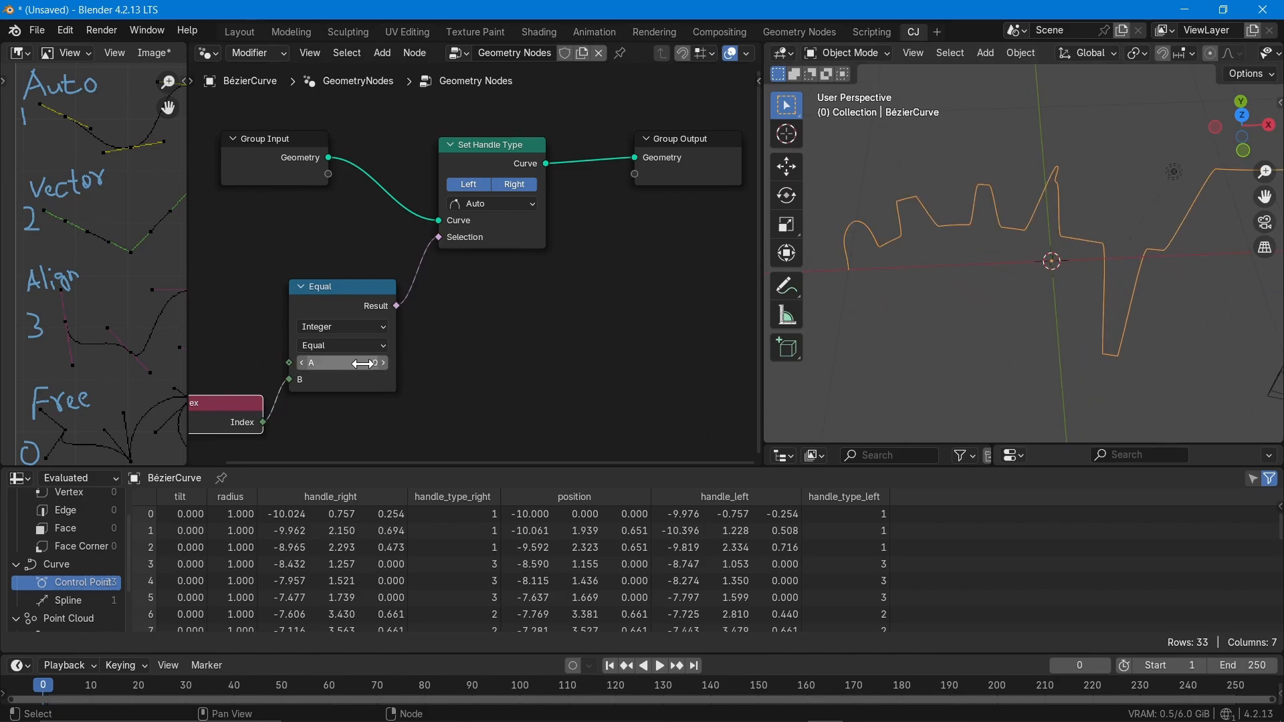
Set the comparison's A value to 15 and its operation to Less Than or Equal.
{"action": "mouse_move", "coordinate": [356, 363]}
{"action": "left_mouse_down"}
{"action": "mouse_move", "coordinate": [401, 364]}
{"action": "mouse_move", "coordinate": [281, 363]}
{"action": "mouse_move", "coordinate": [434, 364]}
{"action": "mouse_move", "coordinate": [361, 364]}
{"action": "left_mouse_up"}
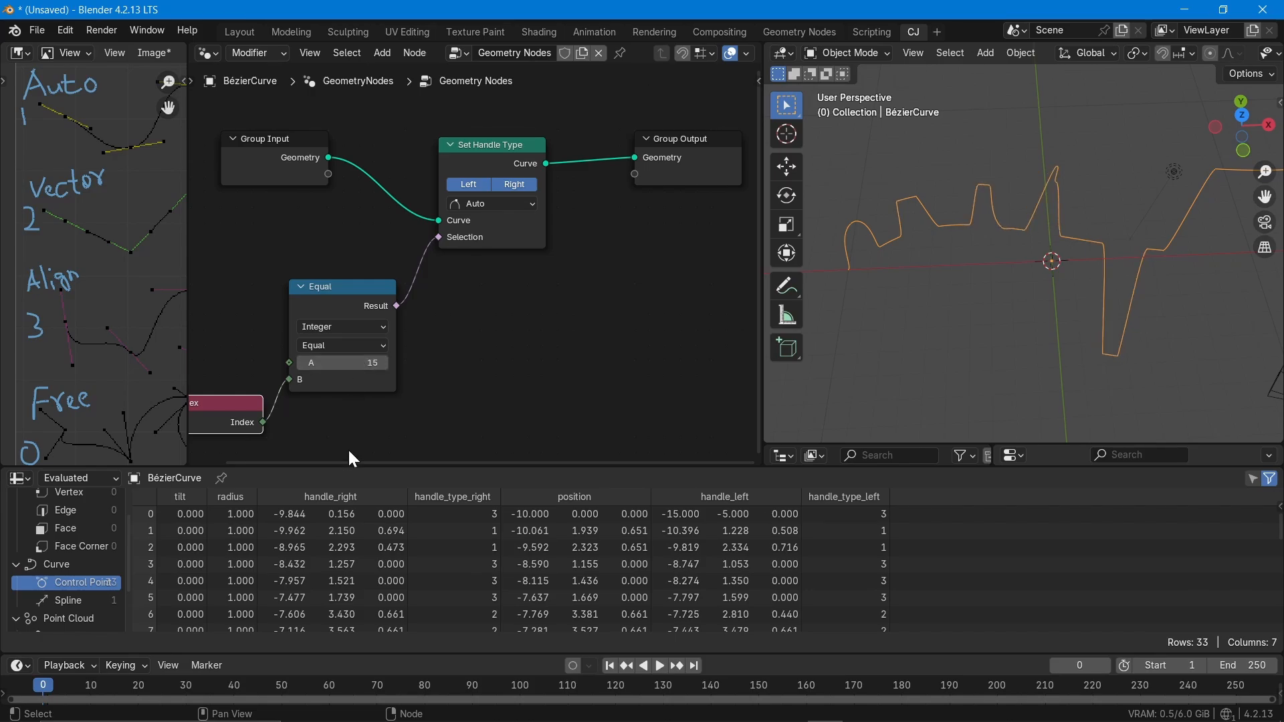
{"action": "left_click", "coordinate": [359, 346]}
{"action": "left_click", "coordinate": [367, 404]}
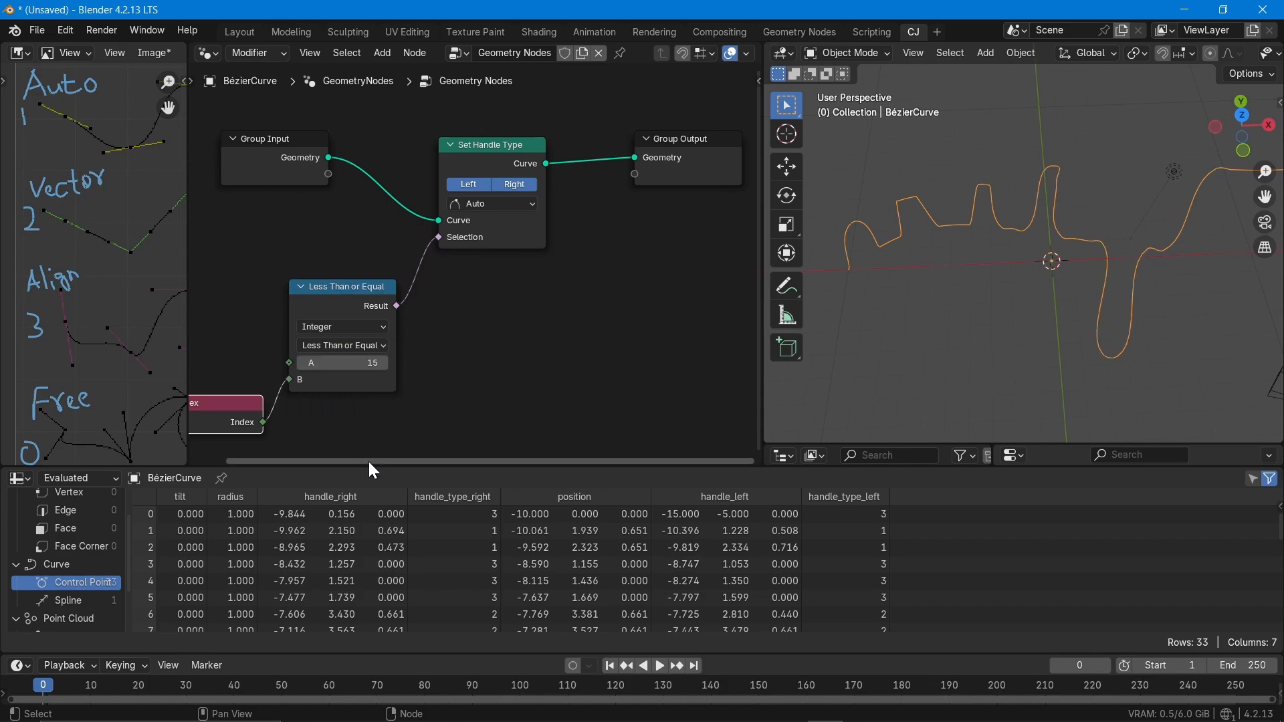
Set the comparison's A value to 47 and its operation to Greater Than or Equal.
{"action": "mouse_move", "coordinate": [371, 363]}
{"action": "left_mouse_down"}
{"action": "mouse_move", "coordinate": [401, 363]}
{"action": "mouse_move", "coordinate": [368, 363]}
{"action": "mouse_move", "coordinate": [387, 363]}
{"action": "left_mouse_up"}
{"action": "left_click", "coordinate": [342, 345]}
{"action": "left_click", "coordinate": [348, 433]}
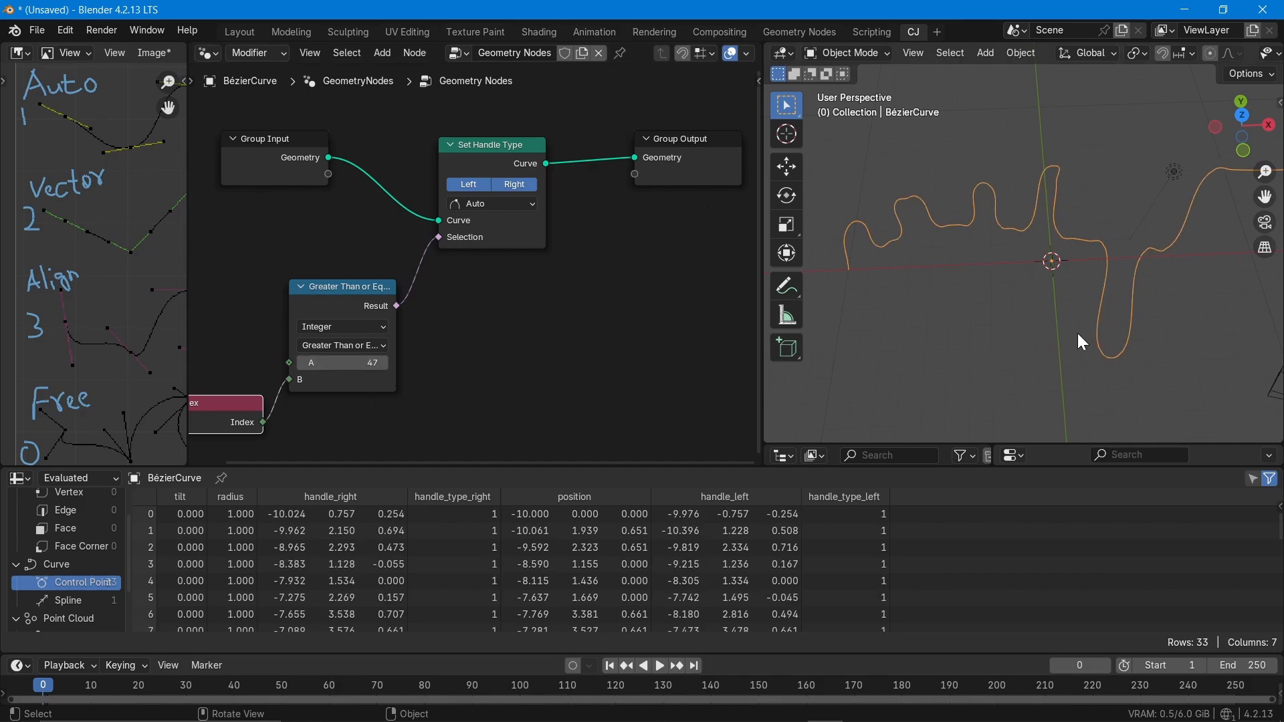
Spread out the node layout, moving Group Output away from Set Handle Type and spacing the Index and comparison nodes apart below Group Input.
{"action": "left_click", "coordinate": [513, 204]}
{"action": "middle_click_drag", "start_coordinate": [673, 252], "coordinate": [489, 283]}
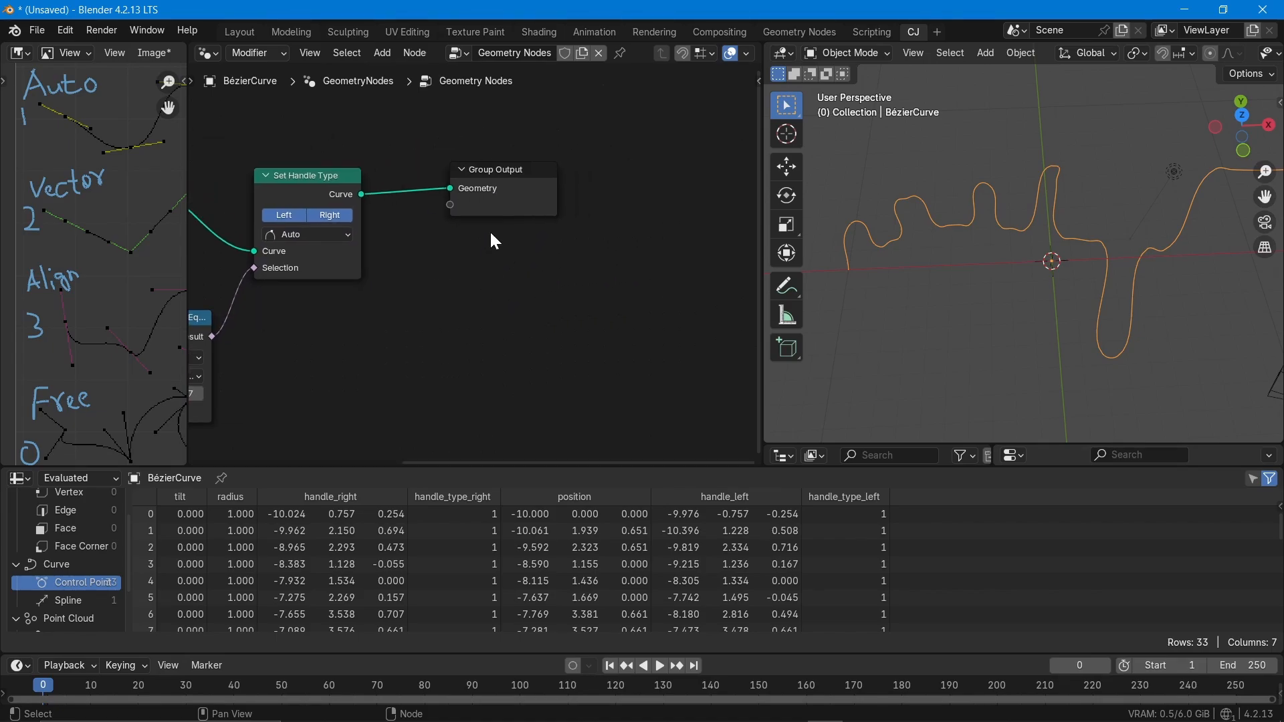
{"action": "left_click_drag", "start_coordinate": [503, 200], "coordinate": [680, 197]}
{"action": "left_click", "coordinate": [314, 180]}
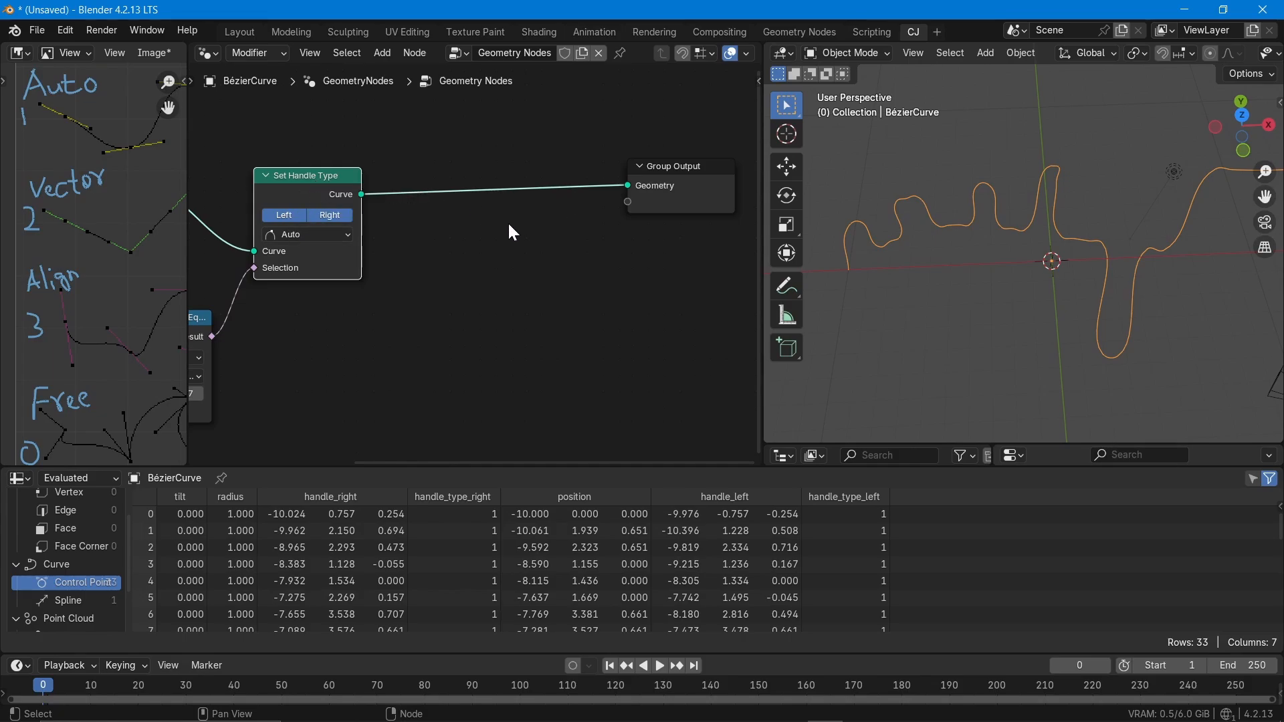
{"action": "key", "text": "Home"}
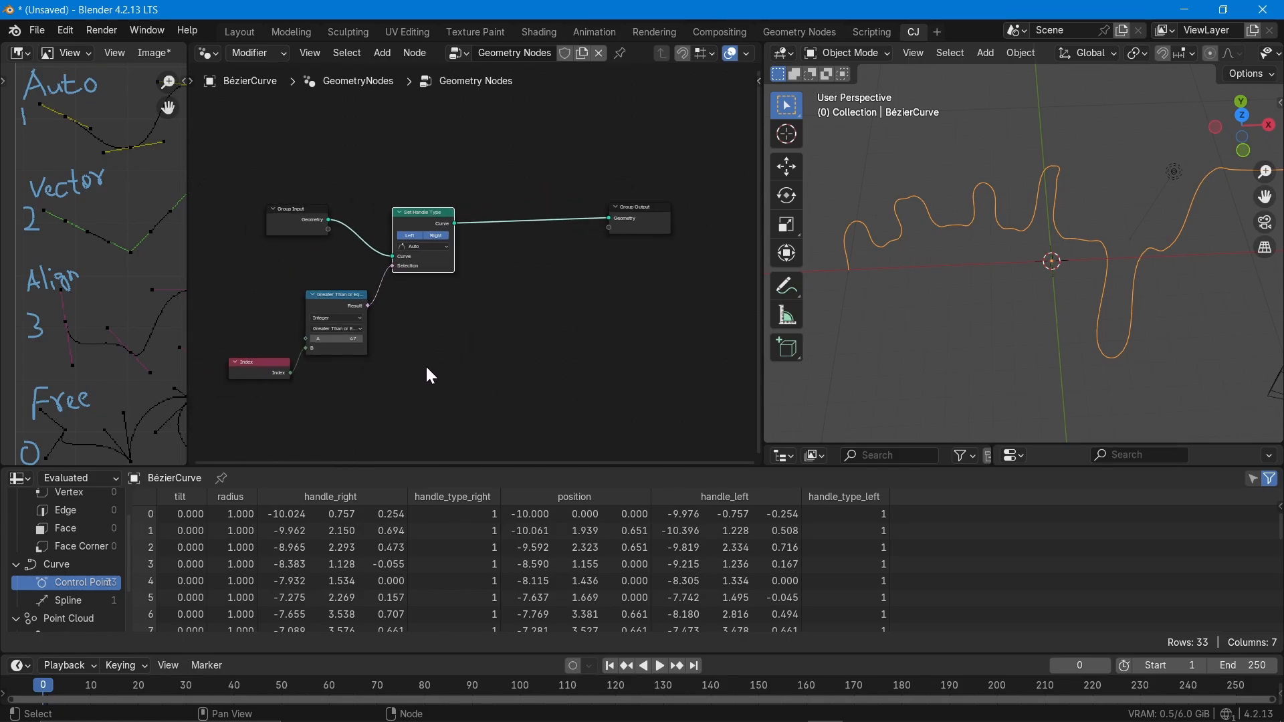
{"action": "middle_click_drag", "start_coordinate": [431, 375], "coordinate": [525, 301]}
{"action": "left_click_drag", "start_coordinate": [345, 295], "coordinate": [260, 305]}
{"action": "left_click_drag", "start_coordinate": [431, 220], "coordinate": [423, 258]}
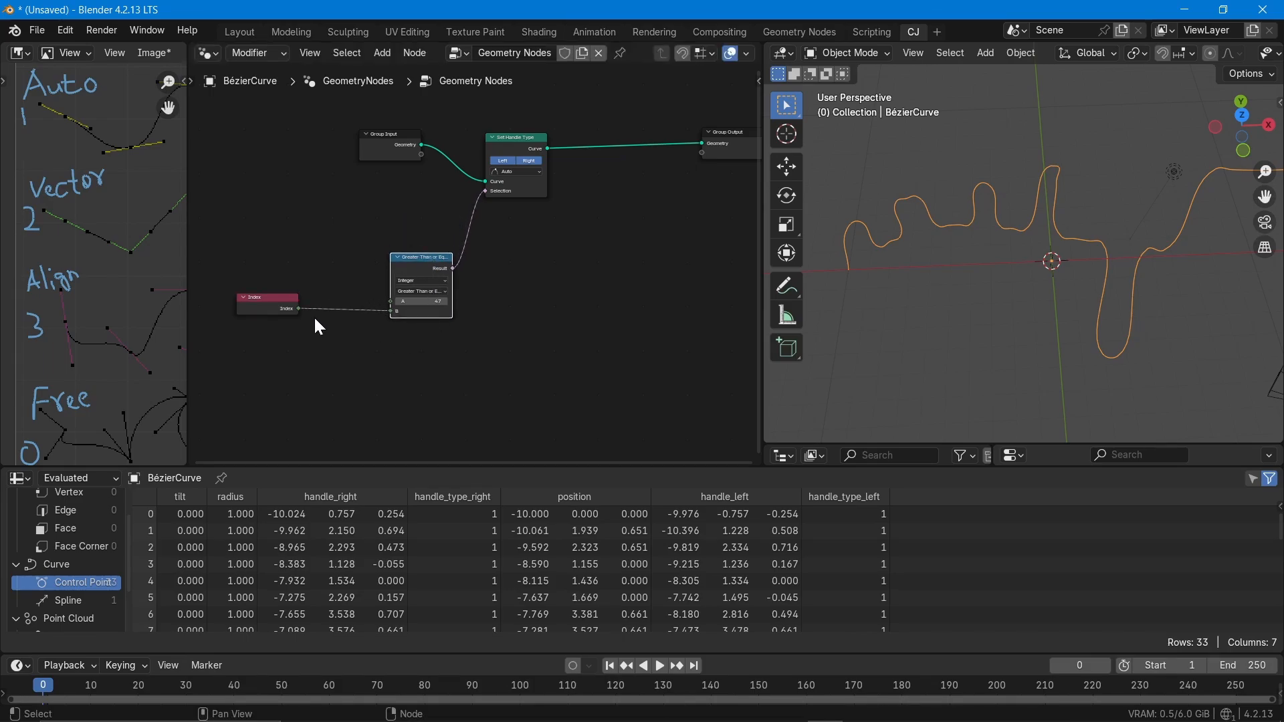